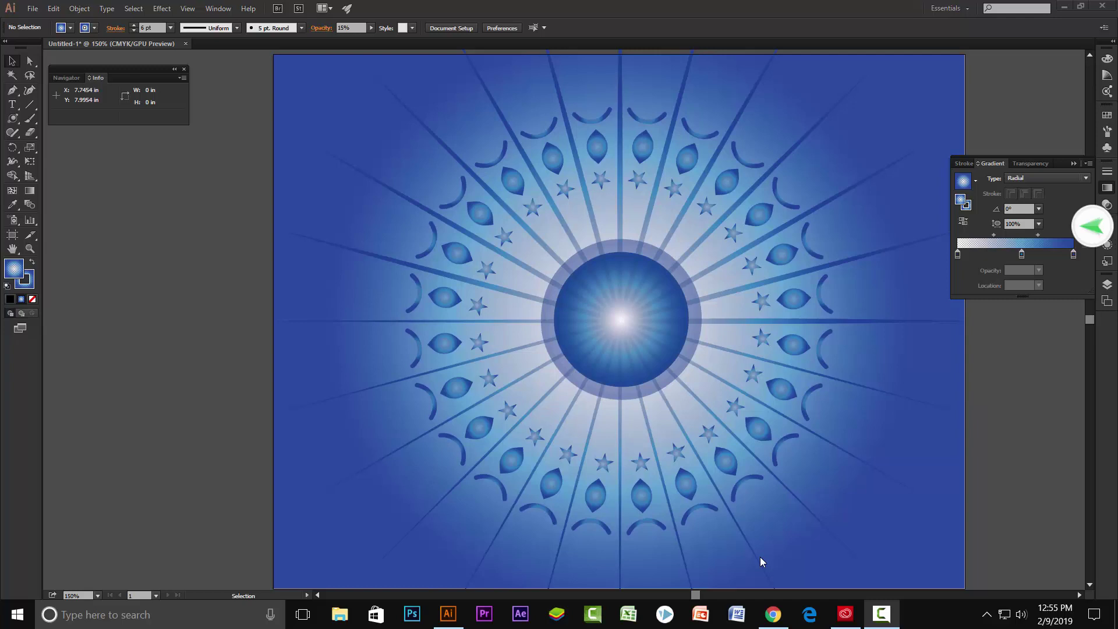
- Create a new blank document, Untitled-2, with an empty white artboard
{"action": "key", "text": "ctrl+alt+n"}
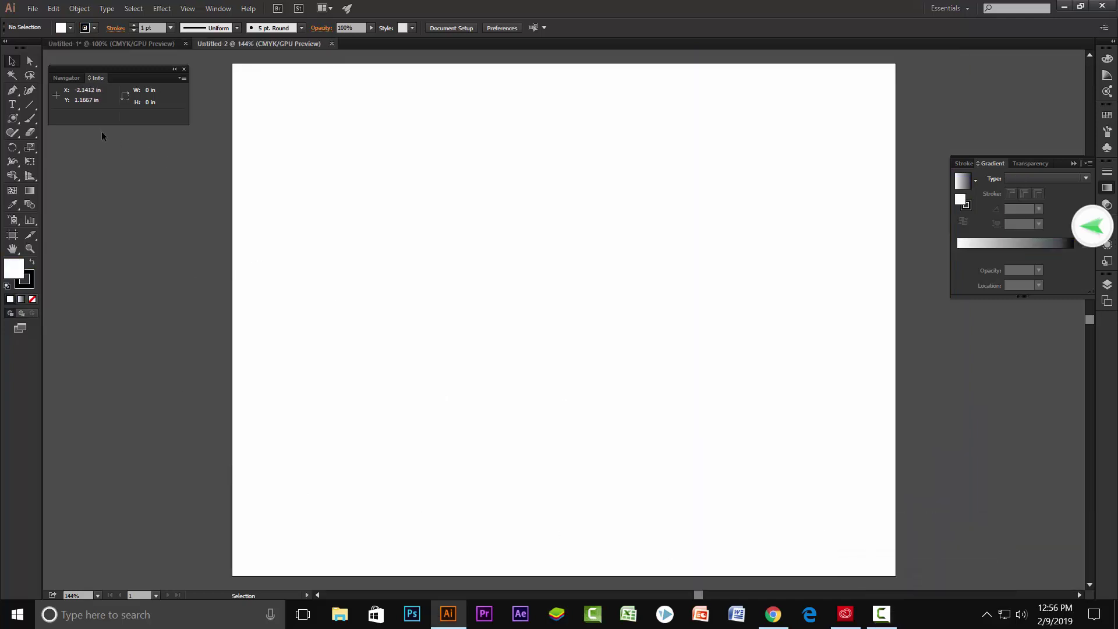
- Draw an 11 in horizontal line from the artboard's left edge to its right edge
{"action": "left_click", "coordinate": [36, 106]}
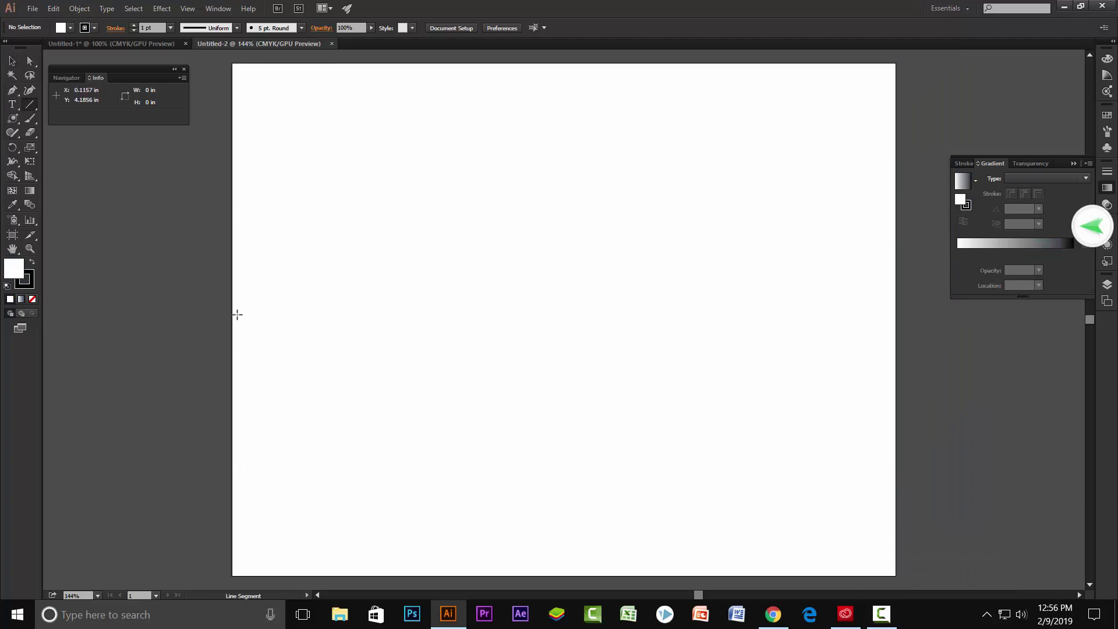
{"action": "left_click_drag", "start_coordinate": [234, 313], "coordinate": [721, 324]}
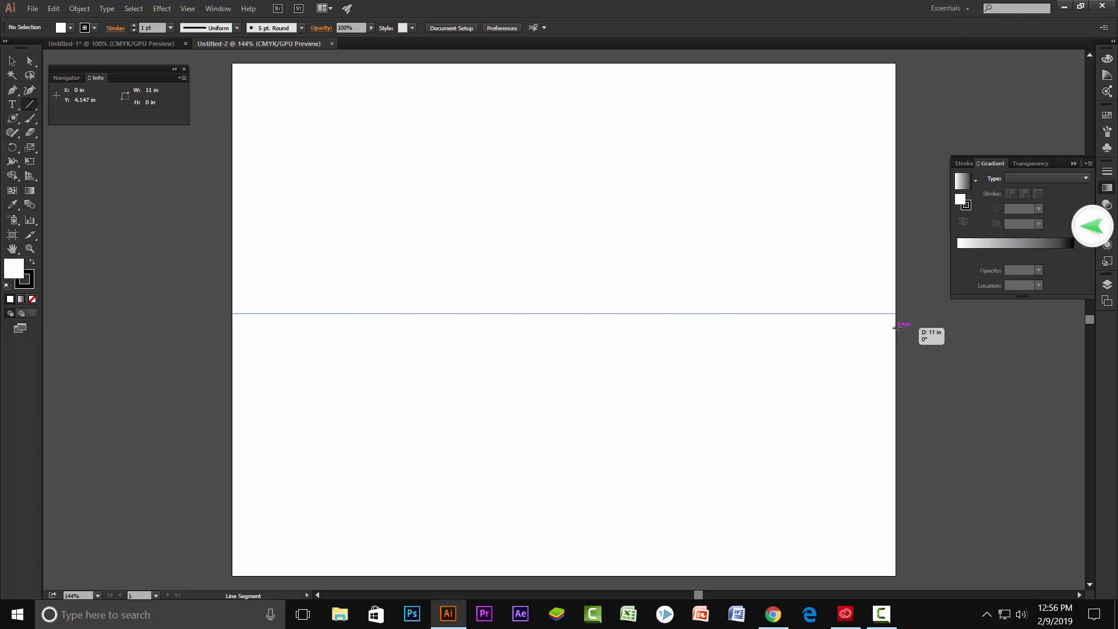
{"action": "left_click_drag", "start_coordinate": [721, 324], "coordinate": [897, 328]}
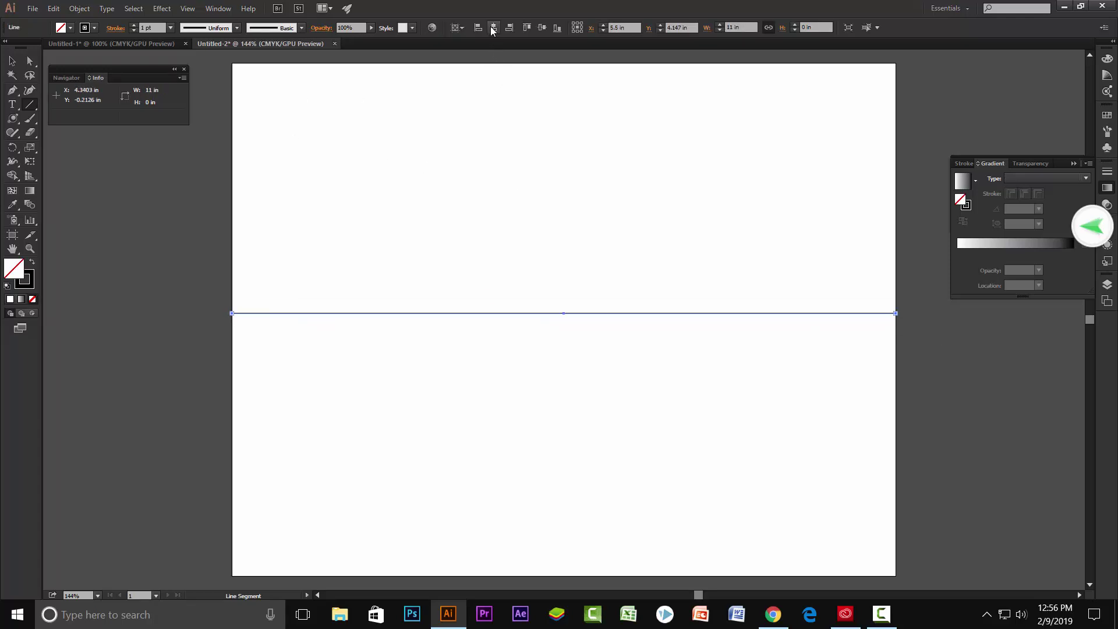
- Centre the line vertically on the artboard at Y 4.25 in, aligned to artboard
{"action": "left_click", "coordinate": [542, 28]}
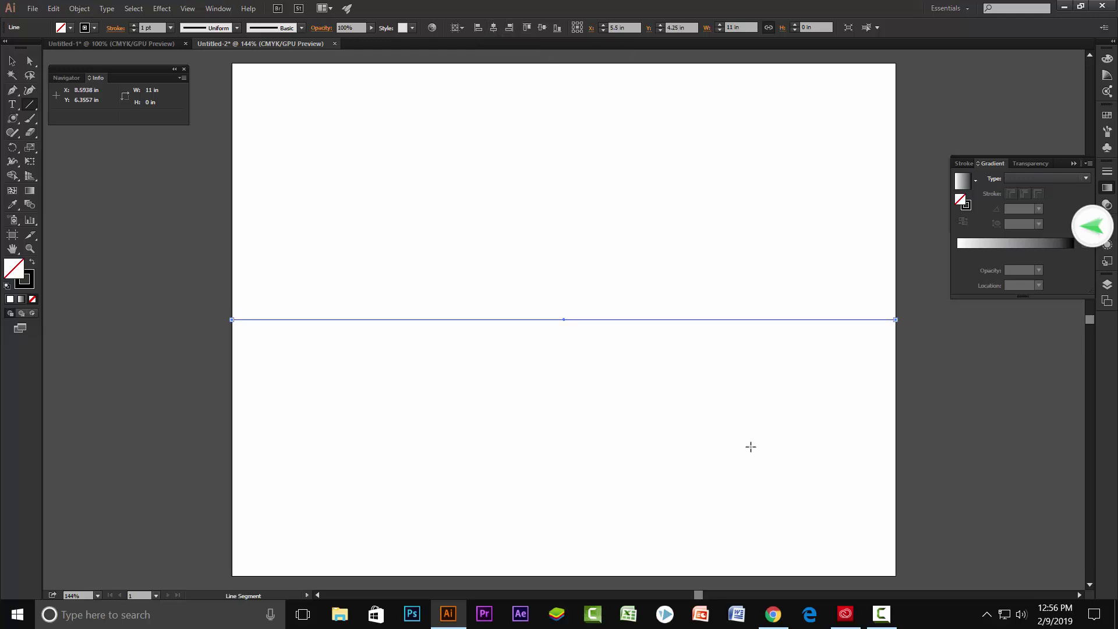
{"action": "scroll", "coordinate": [738, 422], "scroll_direction": "up", "scroll_amount": 1}
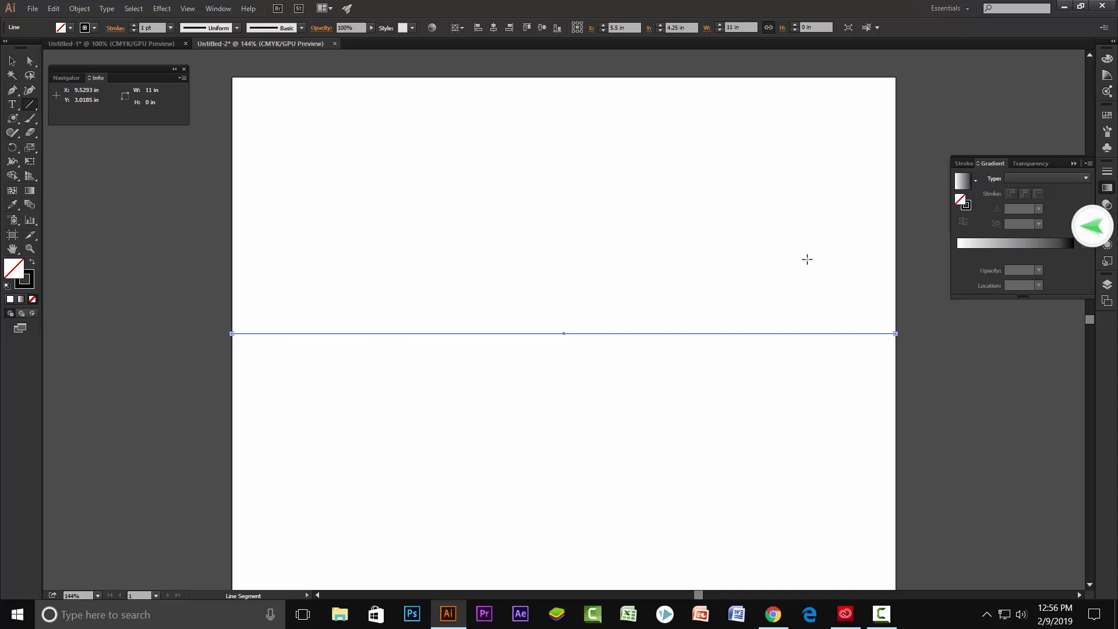
{"action": "key", "text": "shift+F7"}
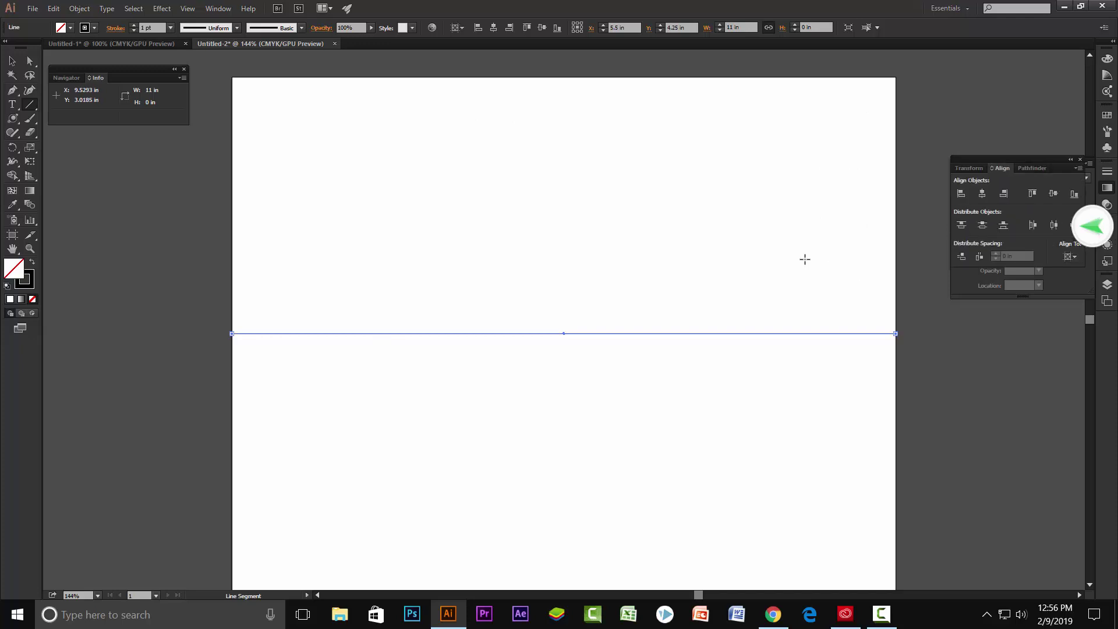
{"action": "left_click_drag", "start_coordinate": [1038, 160], "coordinate": [1012, 117]}
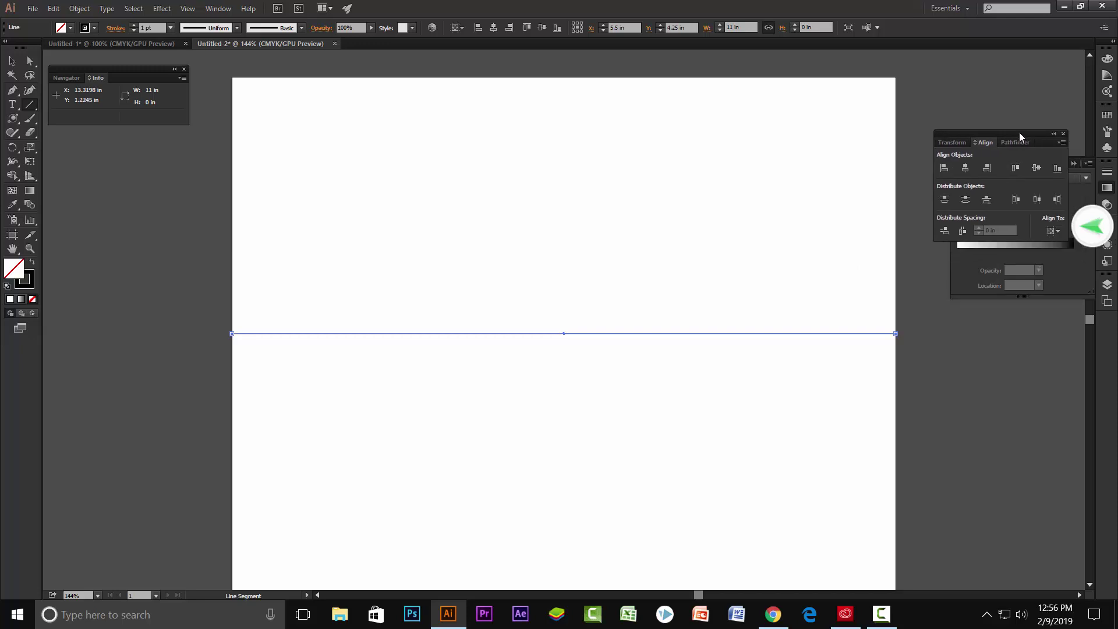
{"action": "left_click", "coordinate": [1048, 216]}
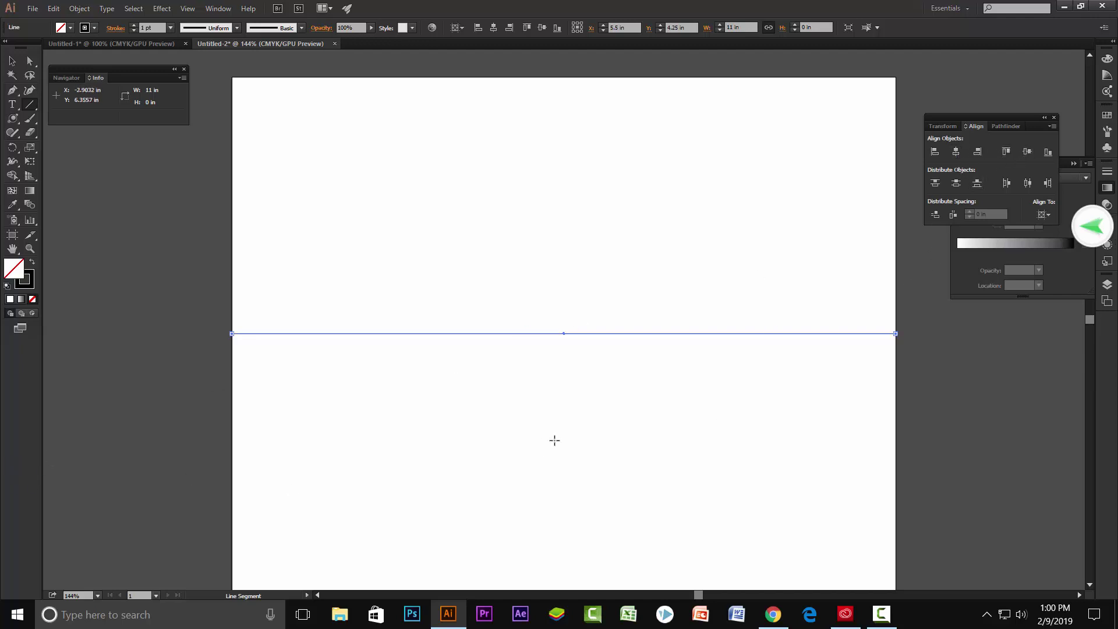
- Give the line a tapered width profile and a 4 pt stroke weight
{"action": "left_click", "coordinate": [237, 28]}
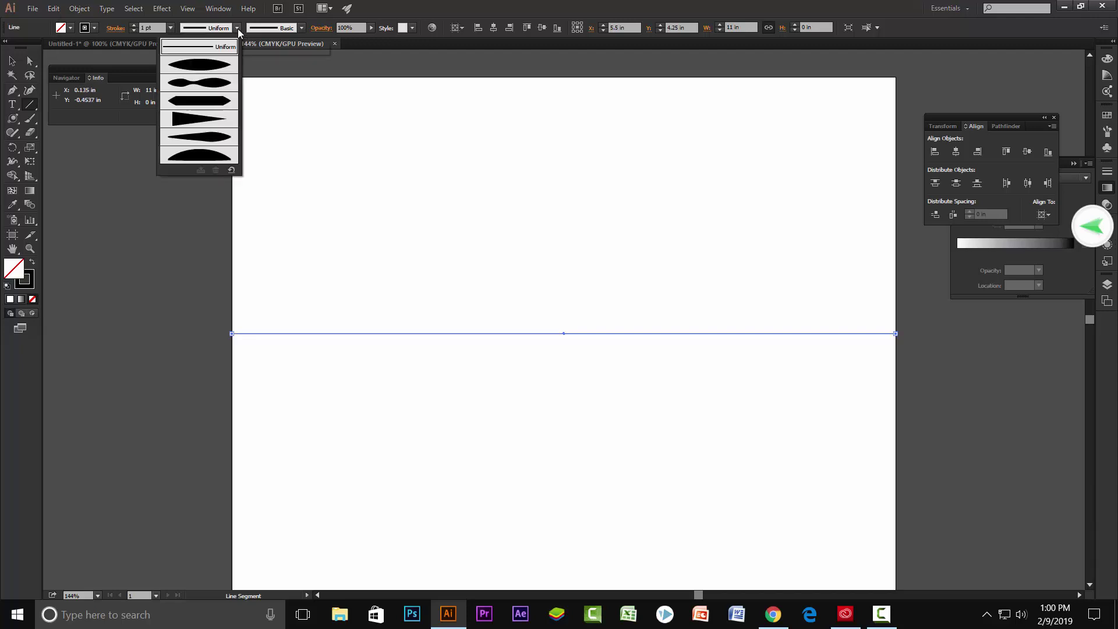
{"action": "left_click", "coordinate": [211, 138]}
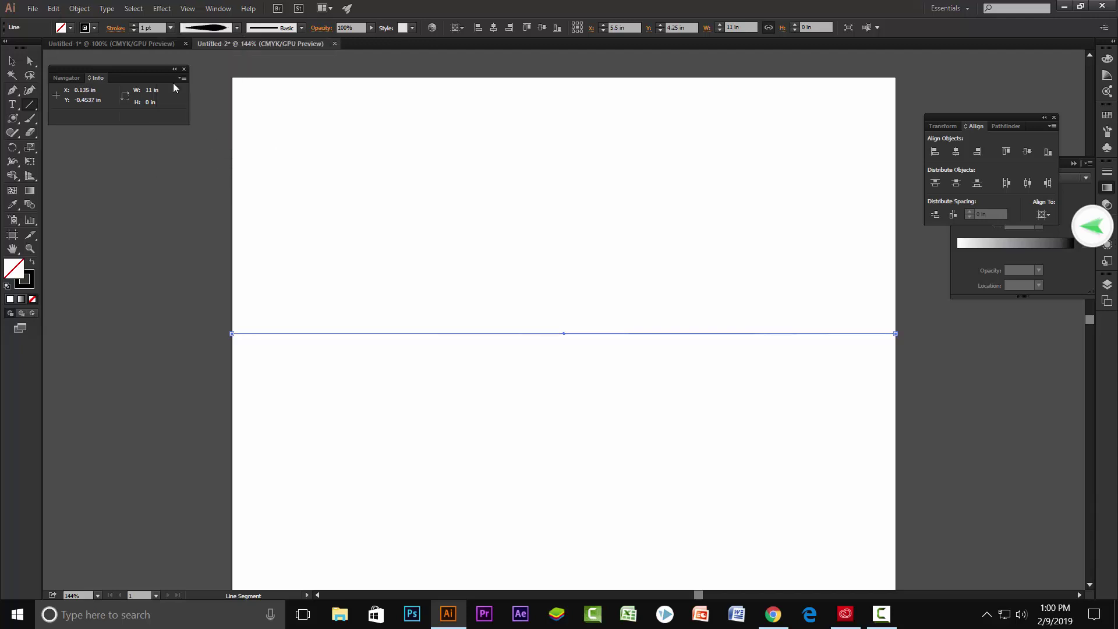
{"action": "left_click", "coordinate": [153, 28]}
{"action": "type", "text": "3"}
{"action": "key", "text": "Return"}
{"action": "type", "text": "4"}
{"action": "key", "text": "Return"}
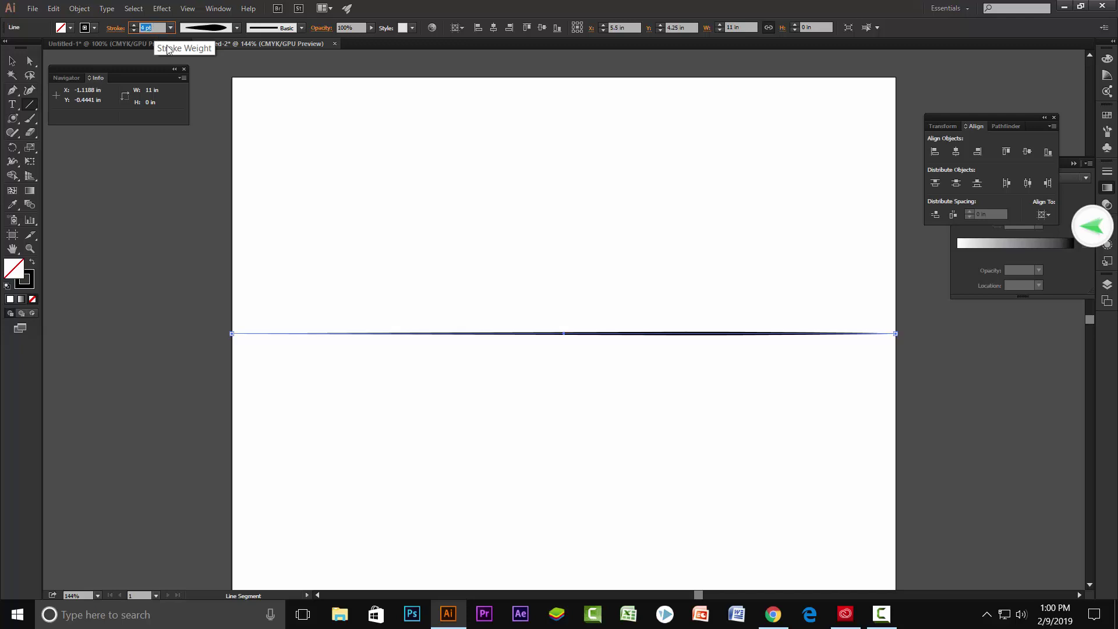
- Apply a Transform effect with 15° rotation and 11 copies to form a starburst
{"action": "left_click", "coordinate": [161, 8]}
{"action": "left_click", "coordinate": [162, 8]}
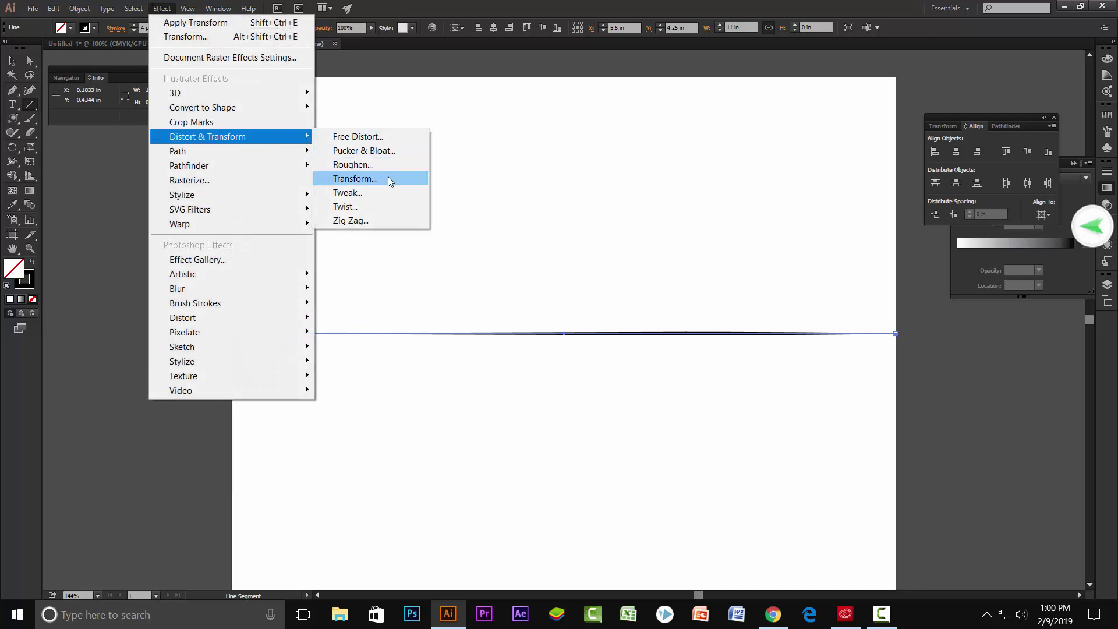
{"action": "left_click", "coordinate": [388, 177]}
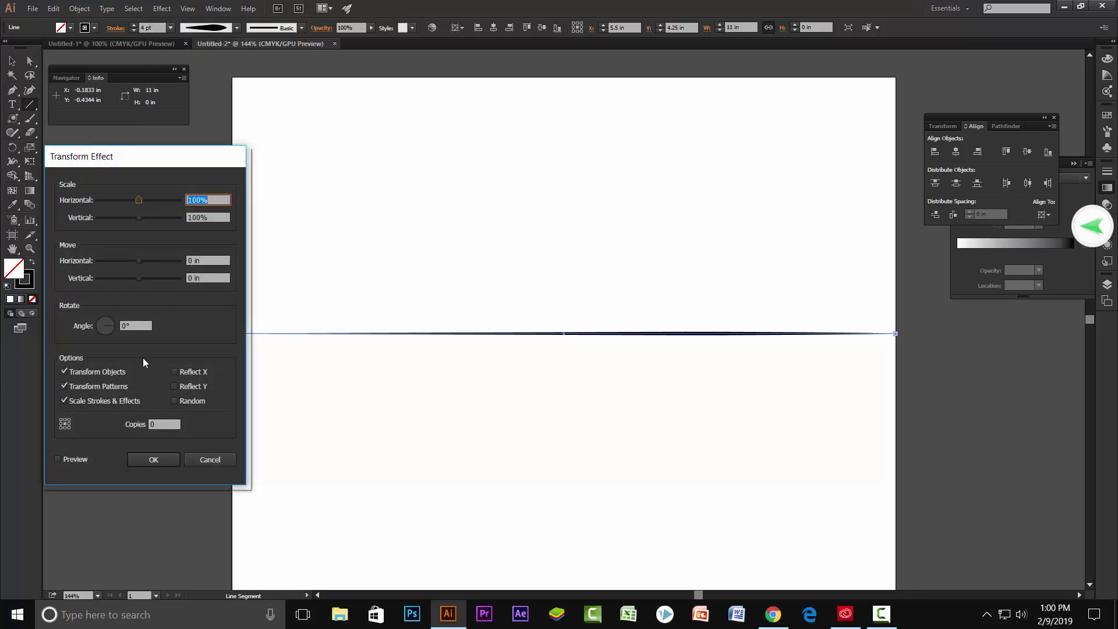
{"action": "left_click", "coordinate": [59, 459]}
{"action": "left_click", "coordinate": [133, 325]}
{"action": "type", "text": "15"}
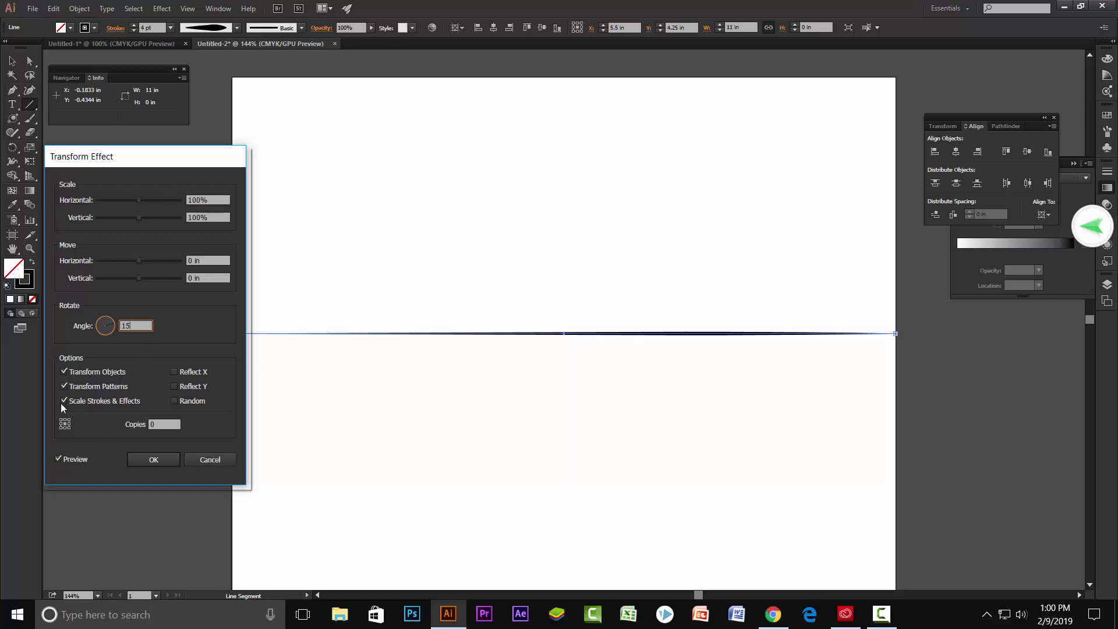
{"action": "left_click", "coordinate": [161, 425]}
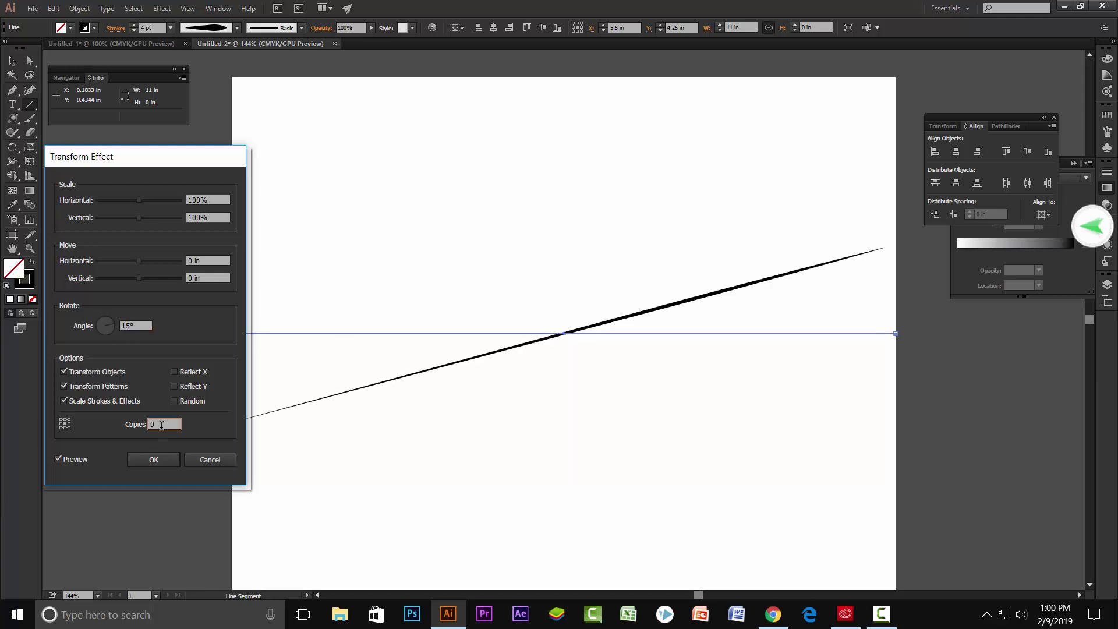
{"action": "key", "text": "Up"}
{"action": "key", "text": "Up"}
{"action": "key", "text": "Up"}
{"action": "key", "text": "Up"}
{"action": "key", "text": "Up"}
{"action": "key", "text": "Up"}
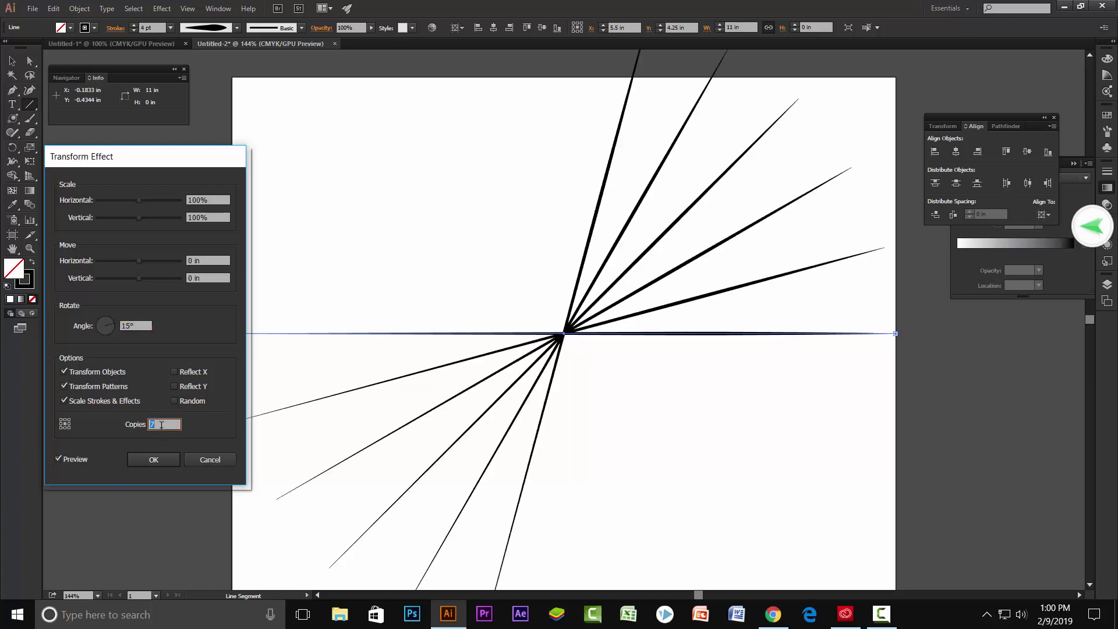
{"action": "key", "text": "Up"}
{"action": "key", "text": "Up"}
{"action": "key", "text": "Up"}
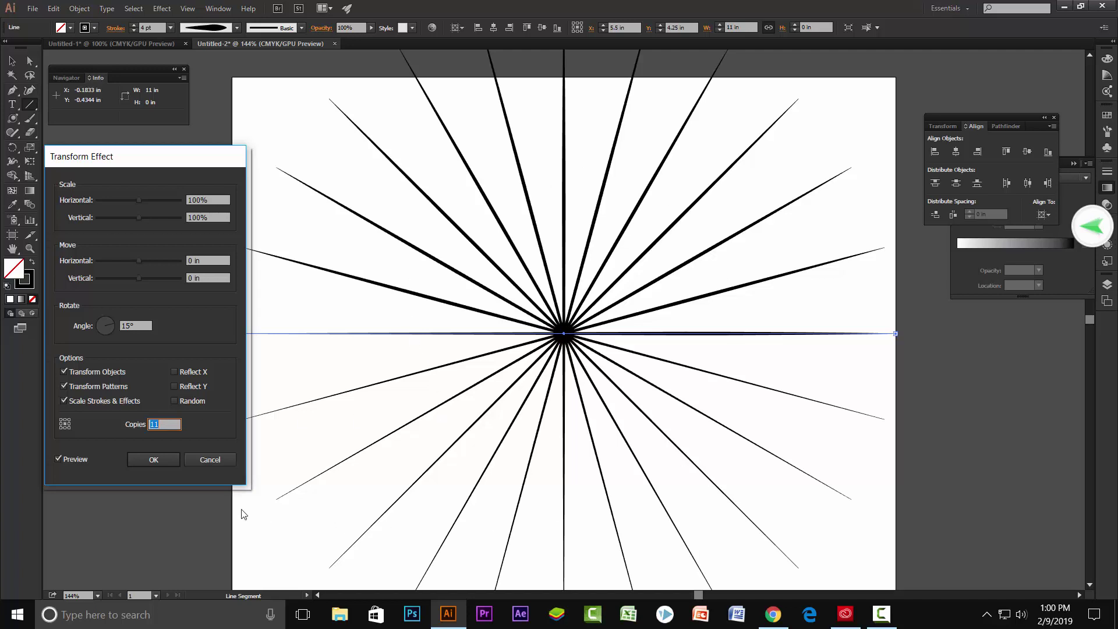
{"action": "left_click", "coordinate": [154, 460]}
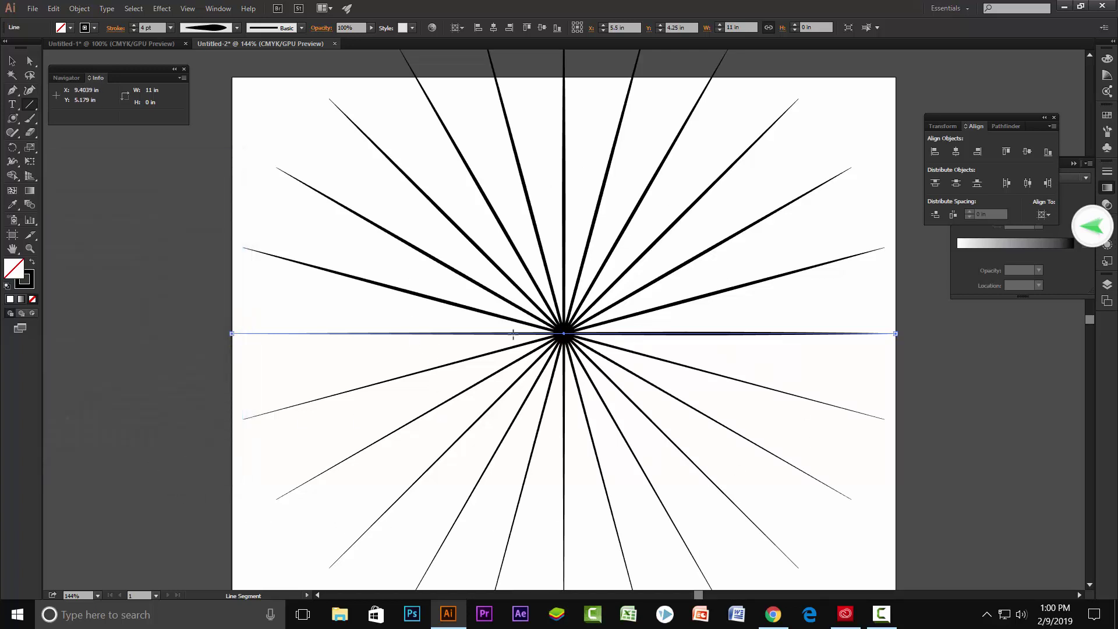
- Apply a radial gradient to the rays' stroke and move a stop to the gradient's start
{"action": "left_click", "coordinate": [94, 28]}
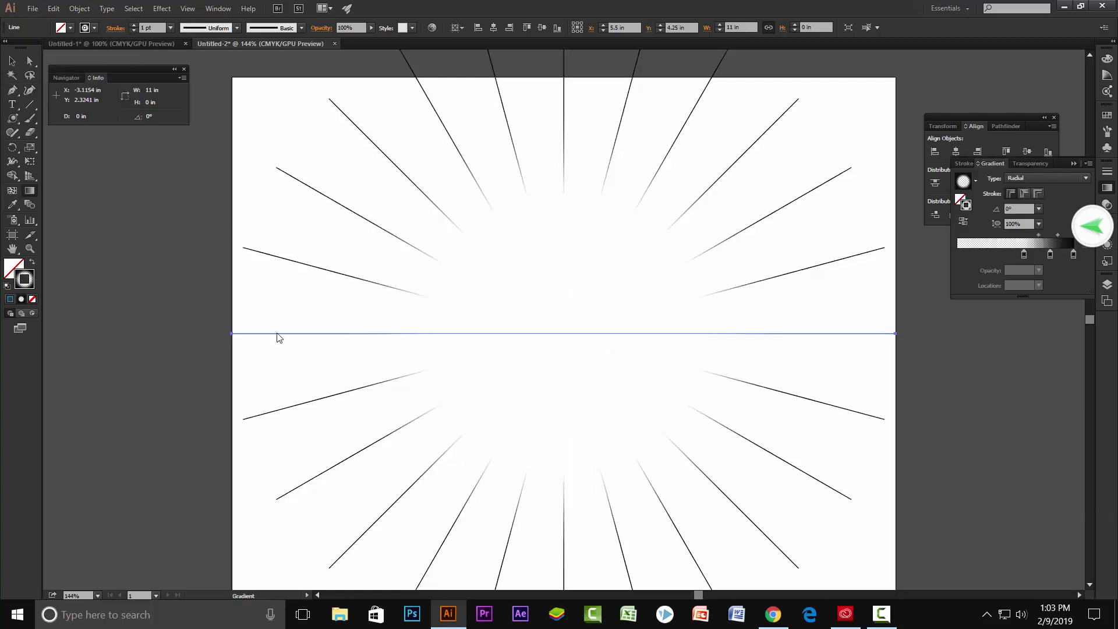
{"action": "left_click", "coordinate": [882, 617]}
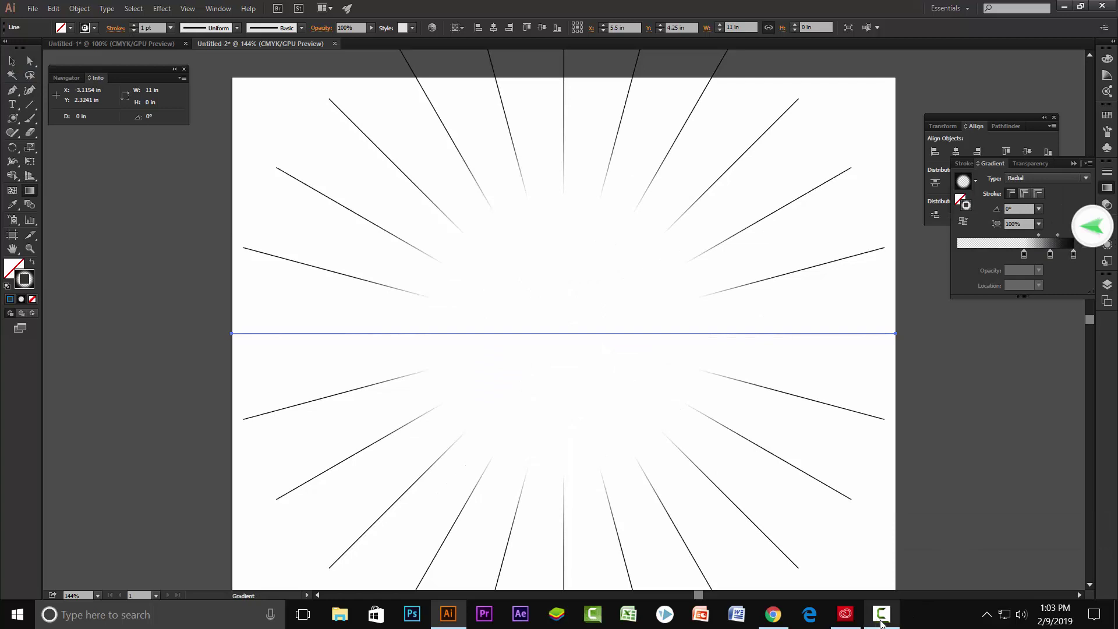
{"action": "left_click", "coordinate": [881, 620]}
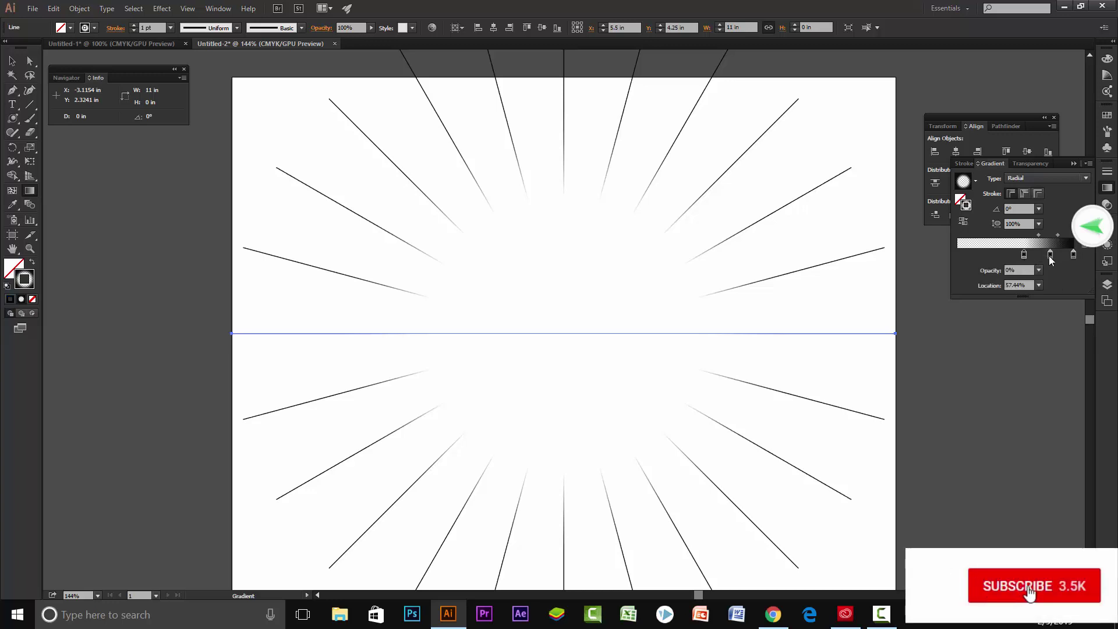
{"action": "left_click", "coordinate": [1024, 256]}
{"action": "left_click_drag", "start_coordinate": [1025, 255], "coordinate": [957, 254]}
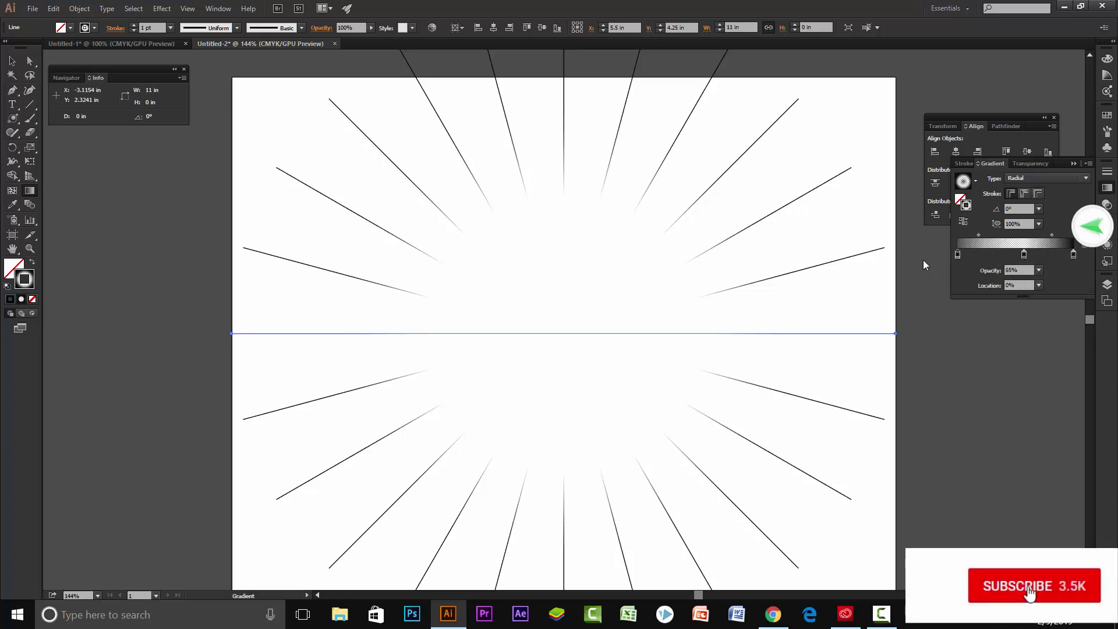
- Colour the gradient stops navy on the right, blue in the middle, blue-violet on the left
{"action": "double_click", "coordinate": [1074, 255]}
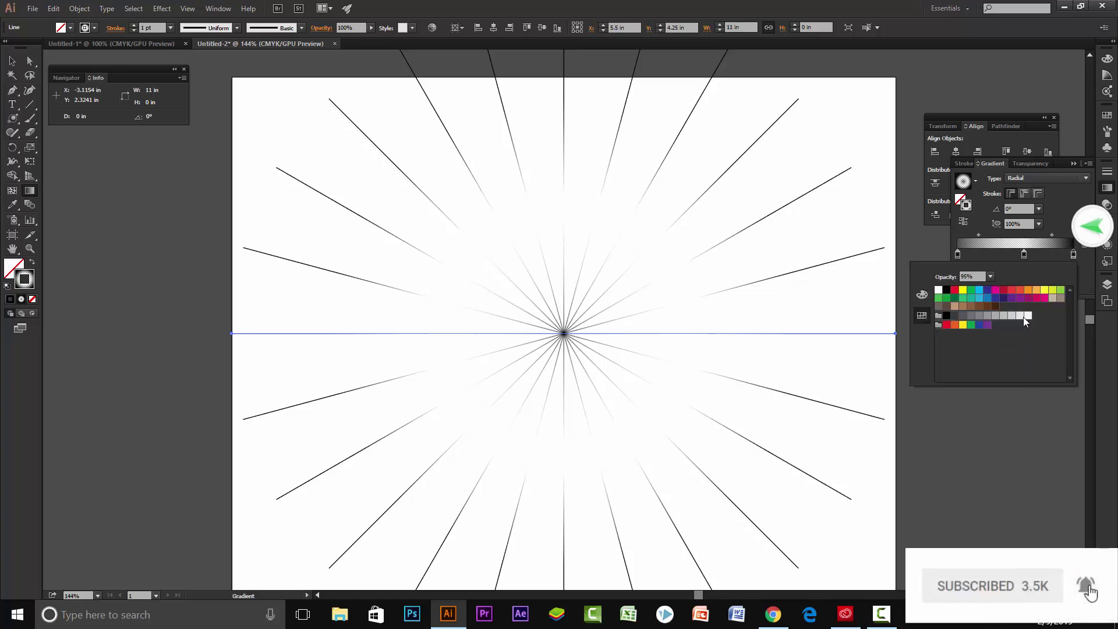
{"action": "left_click", "coordinate": [1004, 298]}
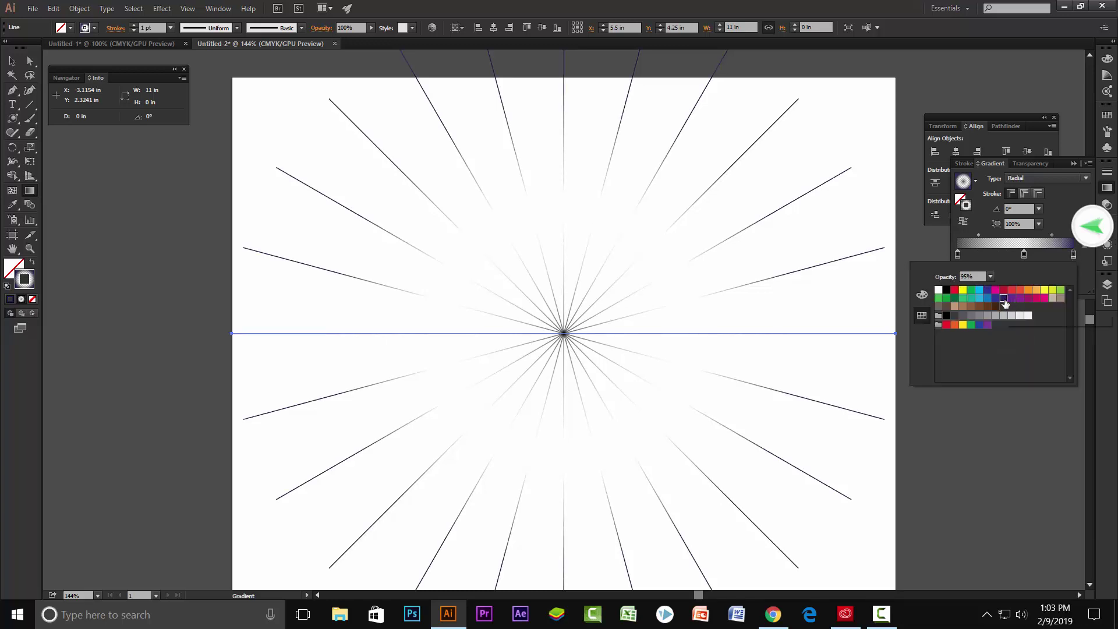
{"action": "type", "text": "0"}
{"action": "double_click", "coordinate": [1024, 255]}
{"action": "left_click", "coordinate": [987, 297]}
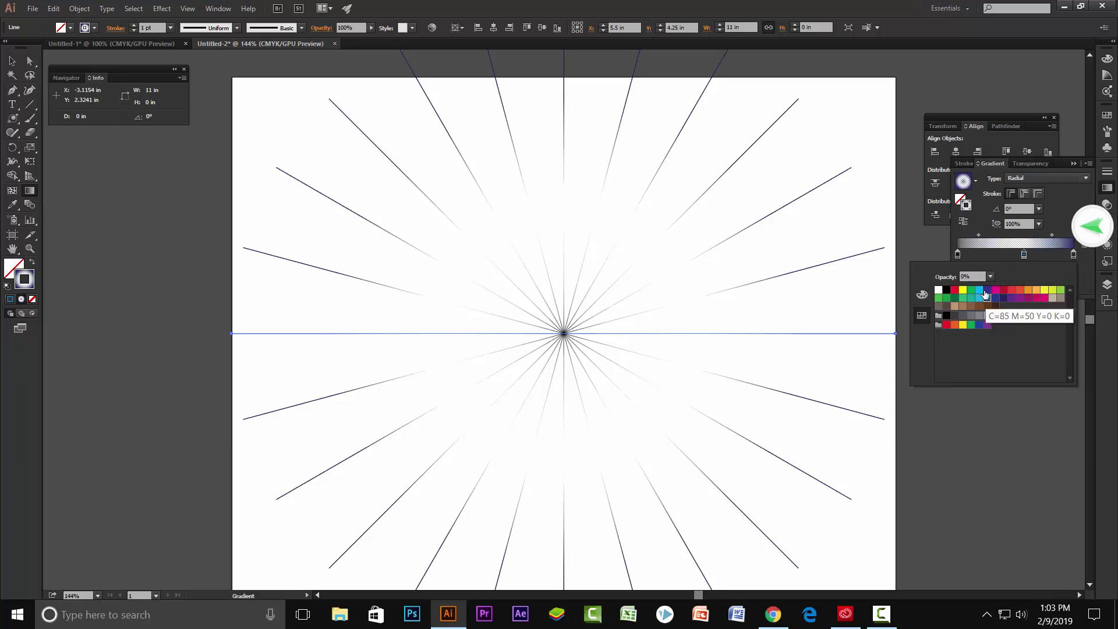
{"action": "left_click", "coordinate": [958, 255]}
{"action": "double_click", "coordinate": [957, 255]}
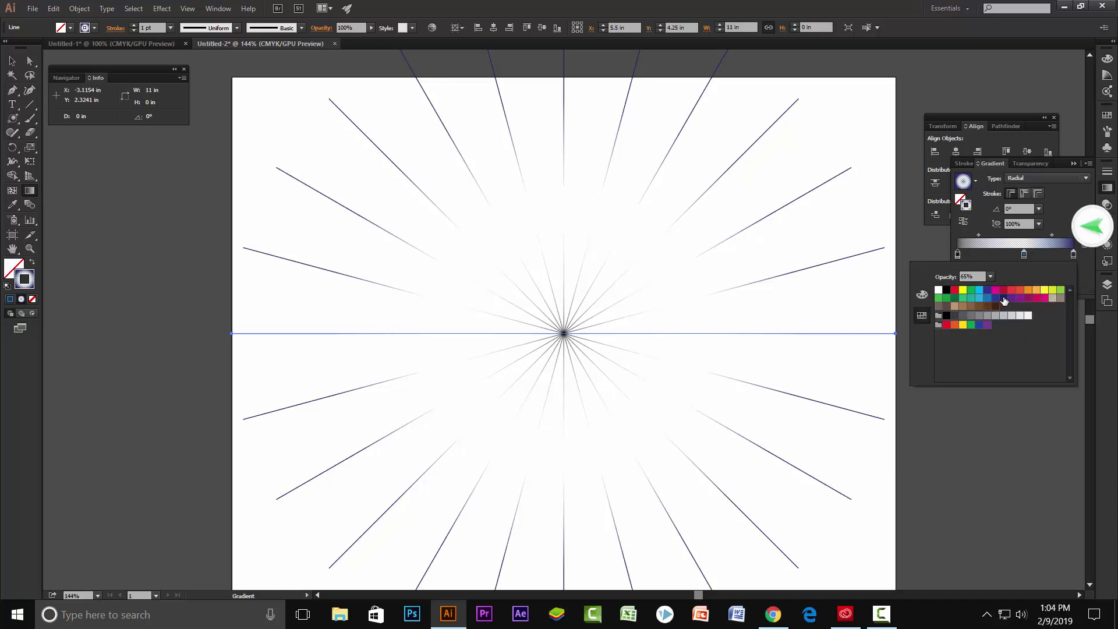
{"action": "left_click", "coordinate": [1004, 299]}
{"action": "left_click", "coordinate": [394, 168]}
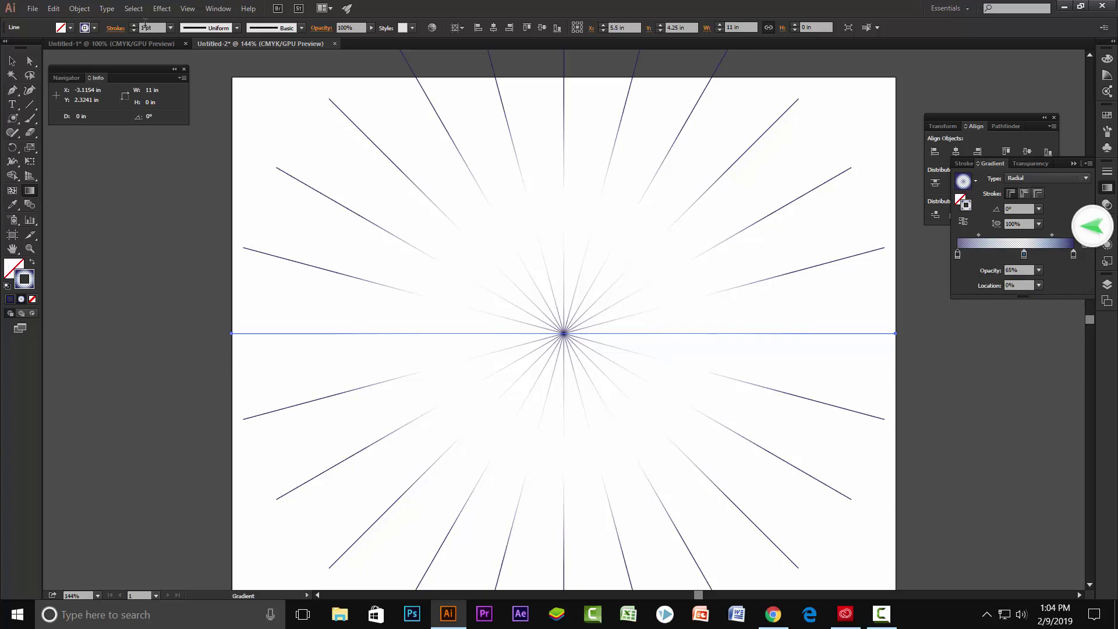
- Thicken the rays to a 5 pt stroke with a tapered width profile
{"action": "left_click", "coordinate": [150, 28]}
{"action": "type", "text": "3"}
{"action": "key", "text": "Return"}
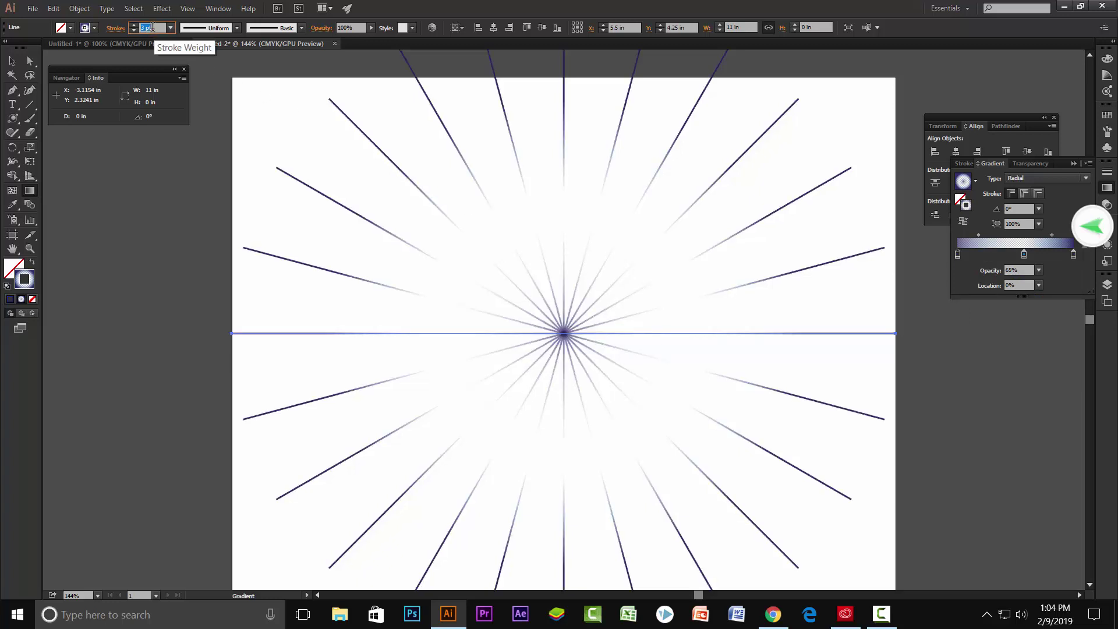
{"action": "key", "text": "Up"}
{"action": "key", "text": "Up"}
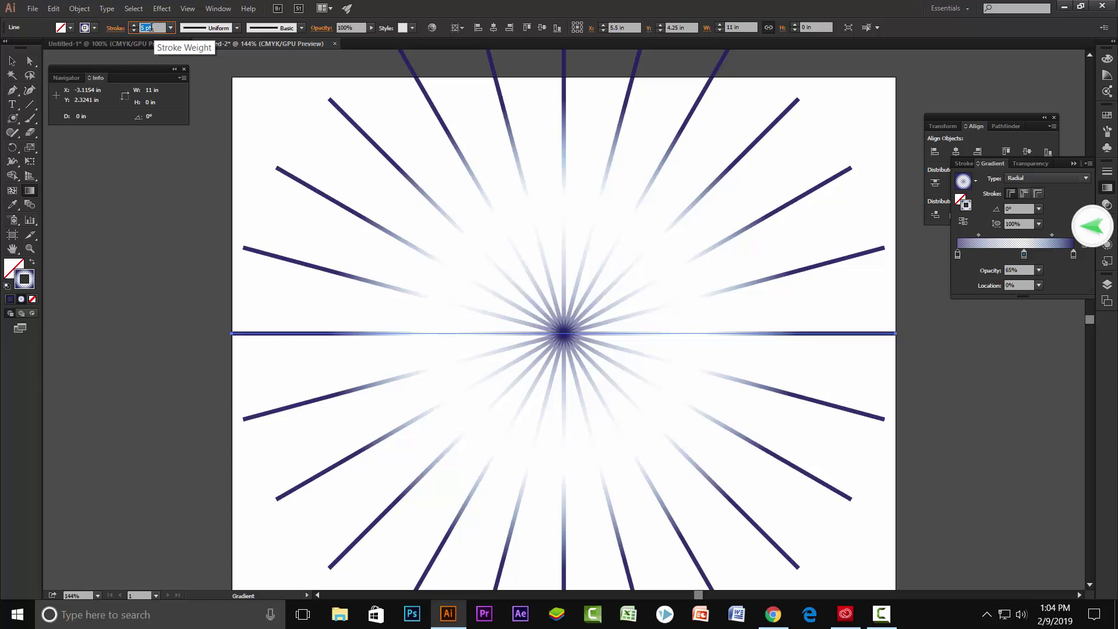
{"action": "left_click", "coordinate": [236, 28]}
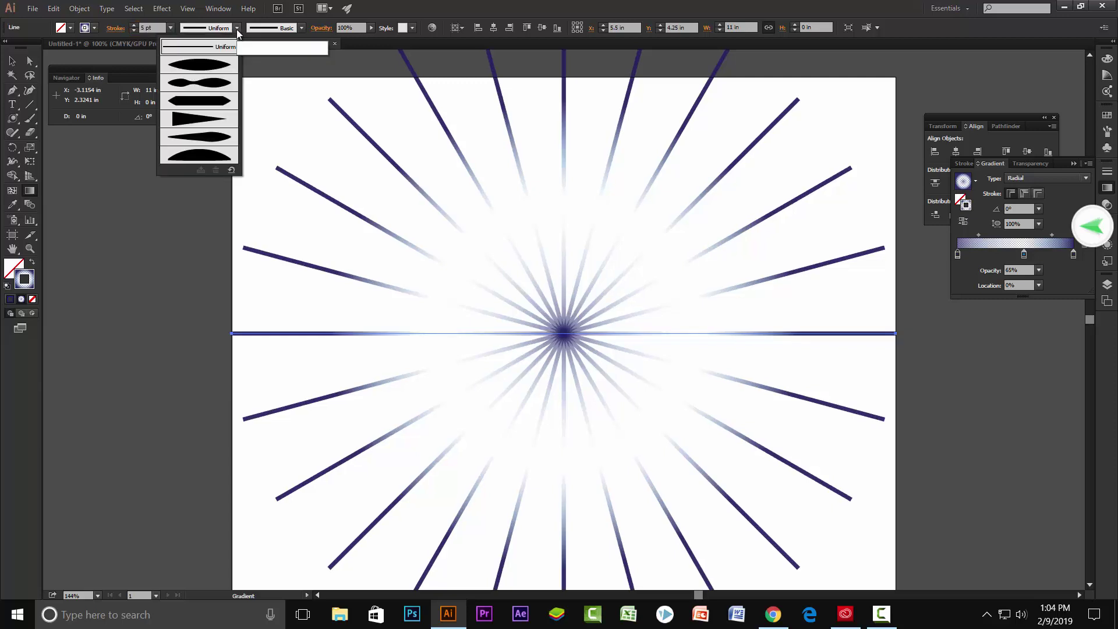
{"action": "left_click", "coordinate": [209, 137]}
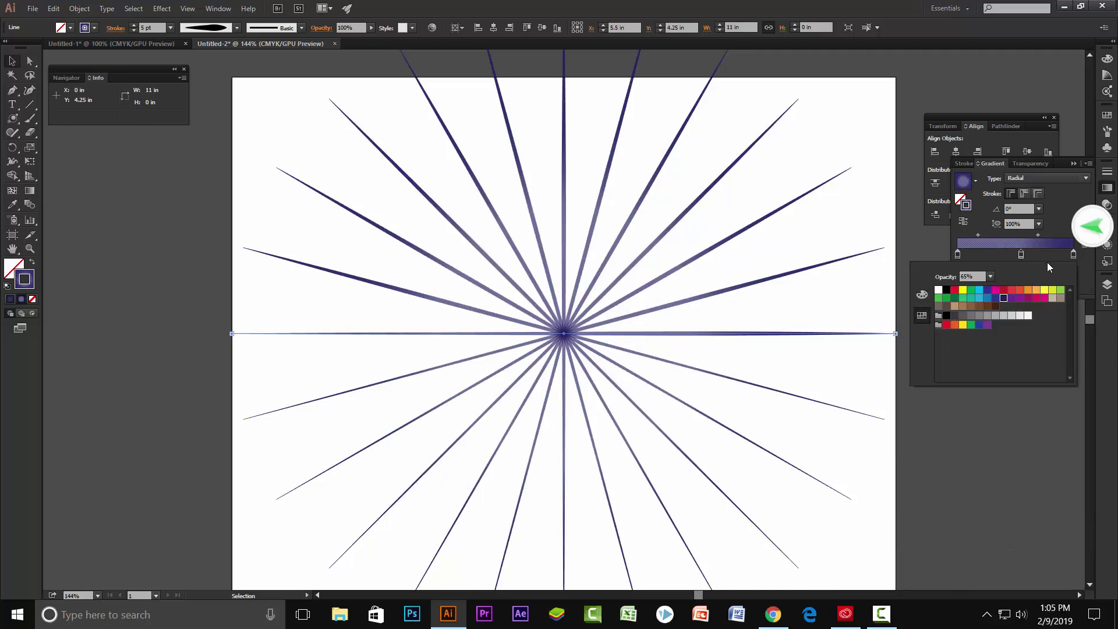
- Set the middle gradient stop to deeper blue and the centre stop to white
{"action": "left_click", "coordinate": [1022, 253]}
{"action": "double_click", "coordinate": [1022, 252]}
{"action": "left_click", "coordinate": [980, 298]}
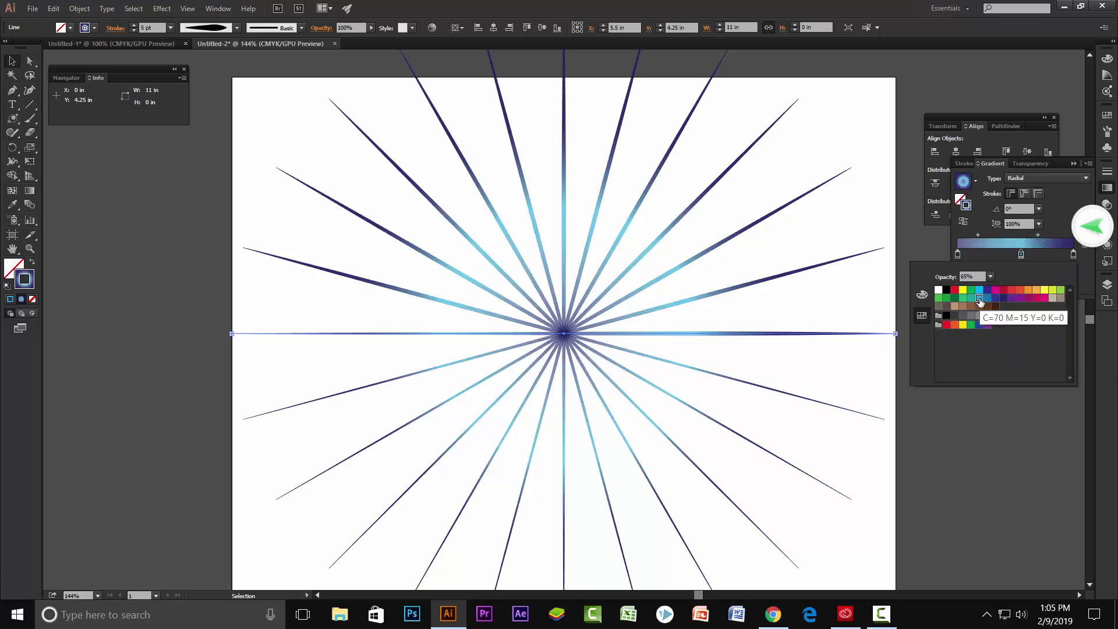
{"action": "left_click", "coordinate": [987, 299]}
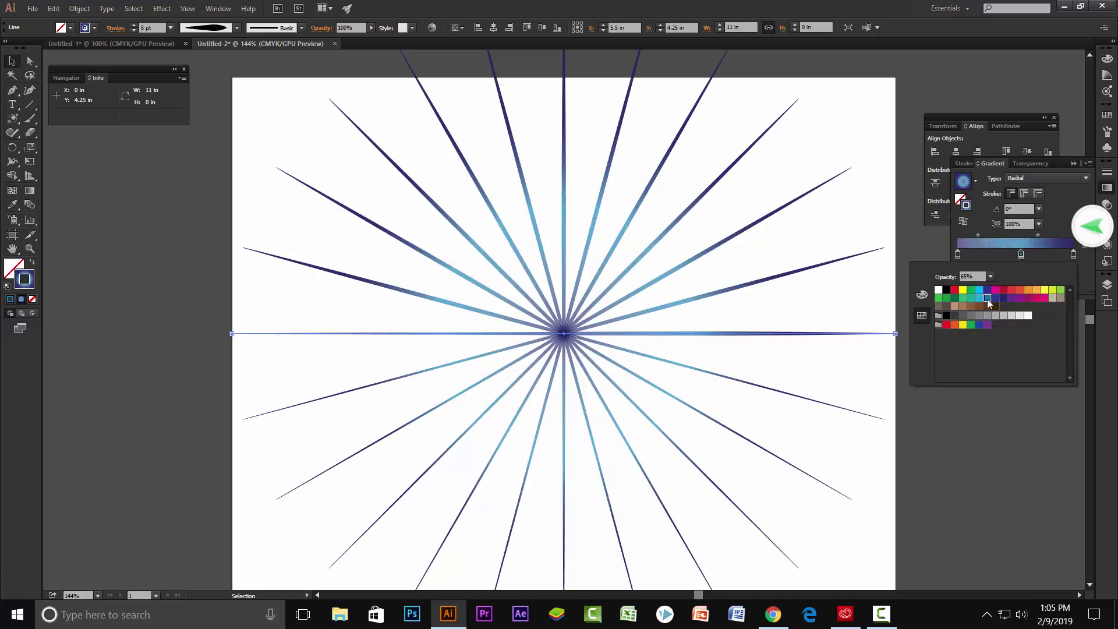
{"action": "left_click", "coordinate": [957, 255]}
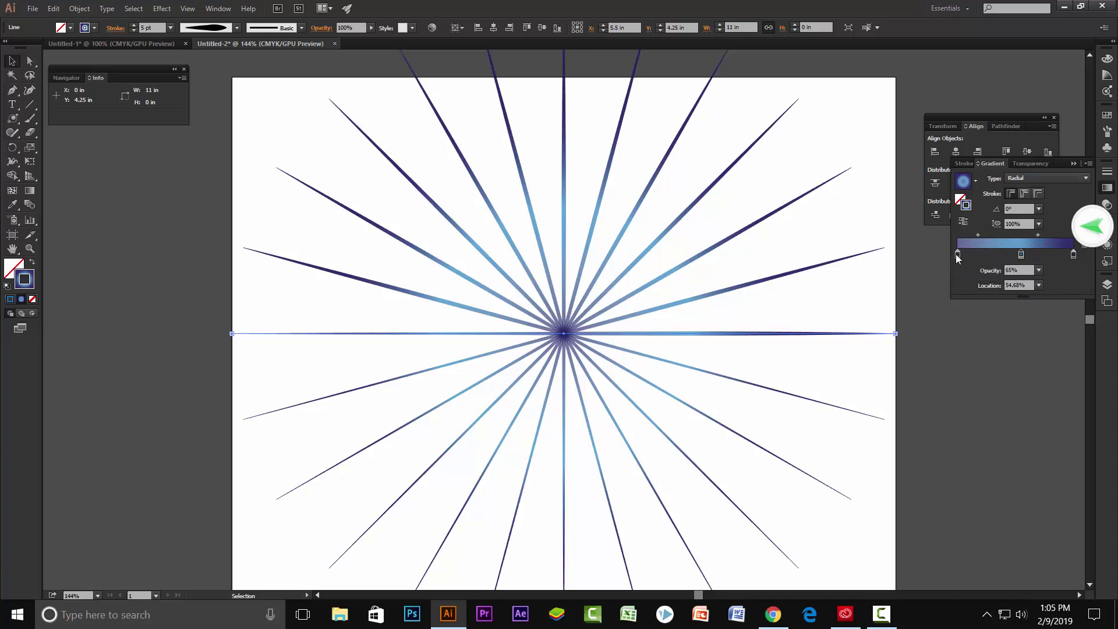
{"action": "double_click", "coordinate": [956, 255]}
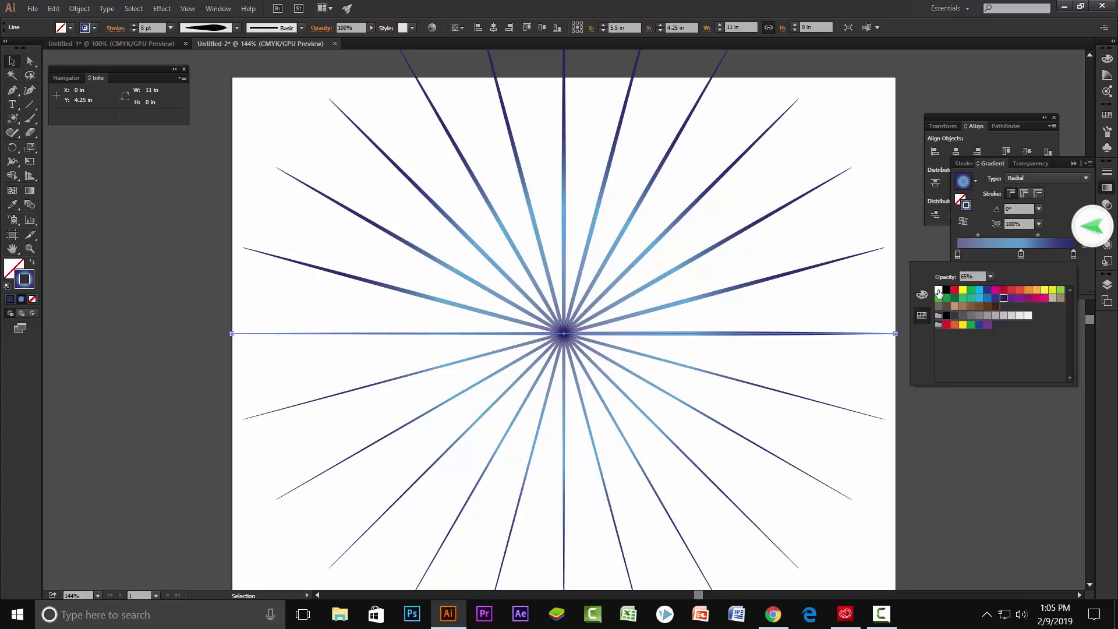
{"action": "left_click", "coordinate": [938, 290]}
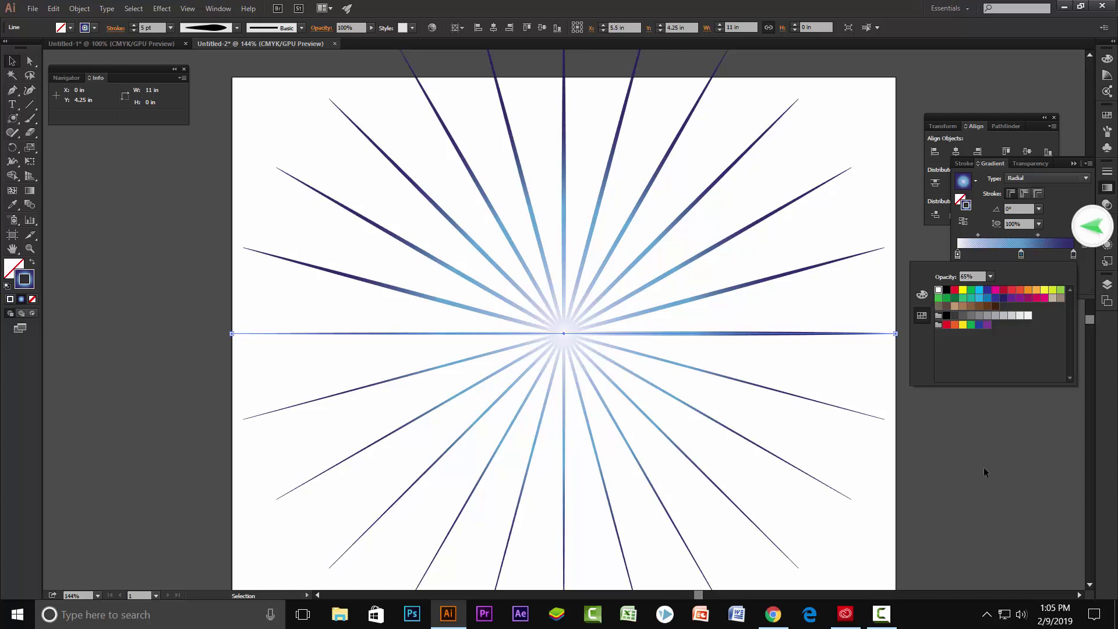
- Zoom out to view the whole sunburst and deselect it
{"action": "left_click", "coordinate": [980, 432]}
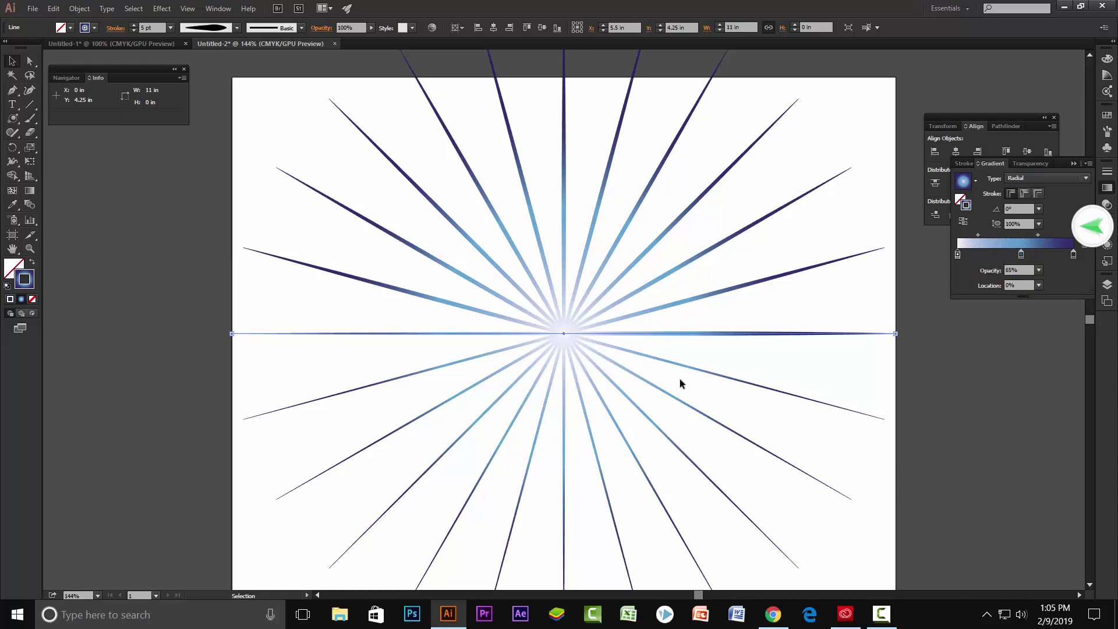
{"action": "key", "text": "ctrl+1"}
{"action": "key", "text": "ctrl+plus"}
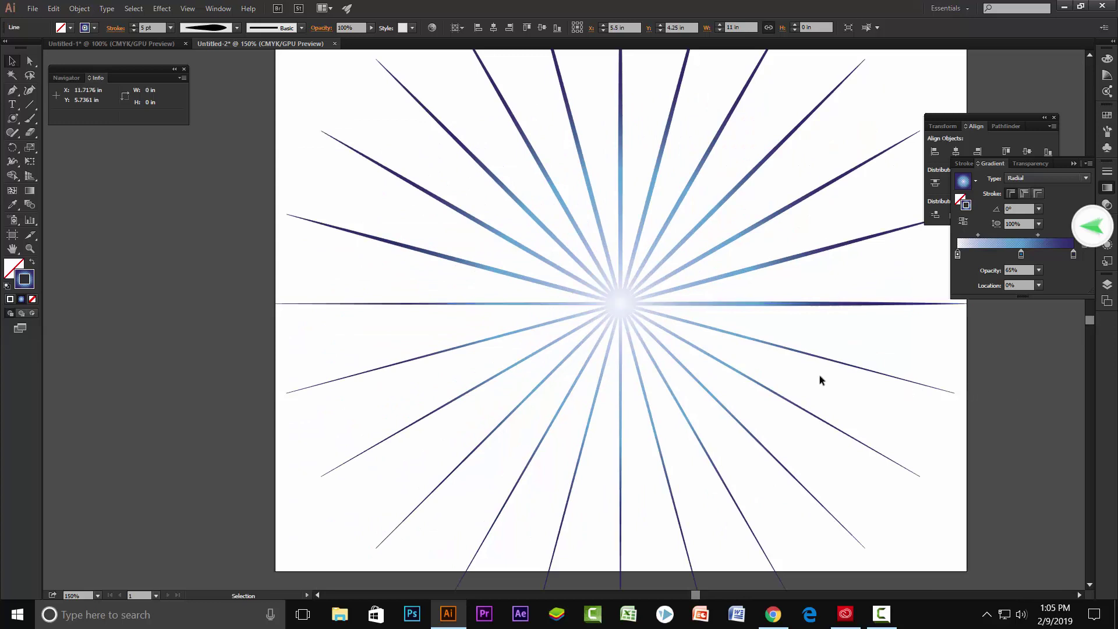
{"action": "left_click", "coordinate": [819, 375]}
{"action": "key", "text": "ctrl+minus"}
{"action": "key", "text": "ctrl+minus"}
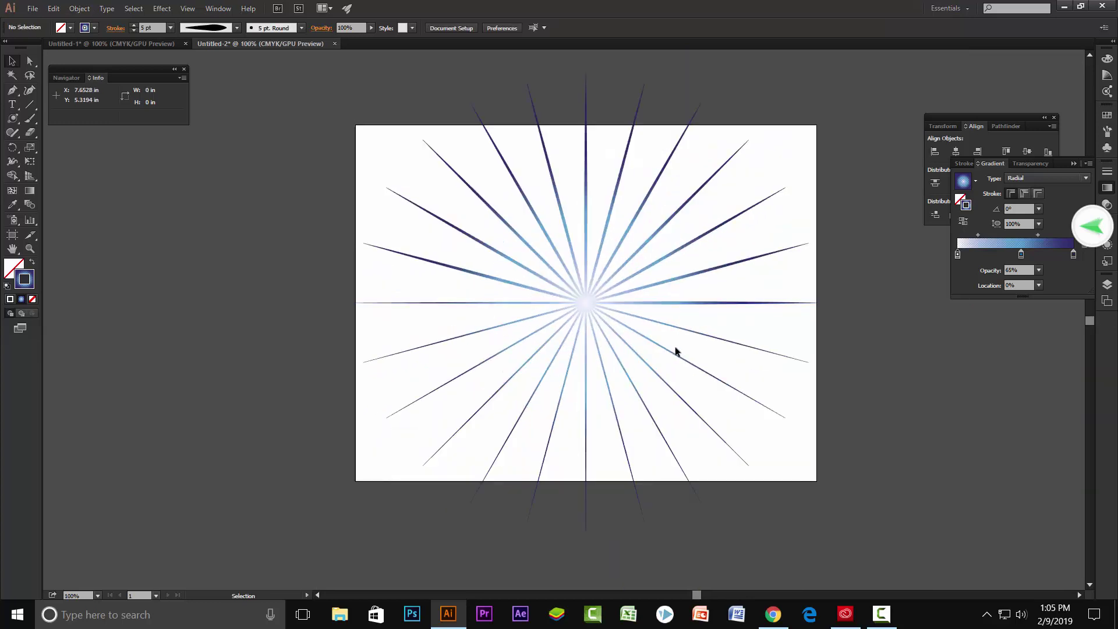
{"action": "key", "text": "ctrl+1"}
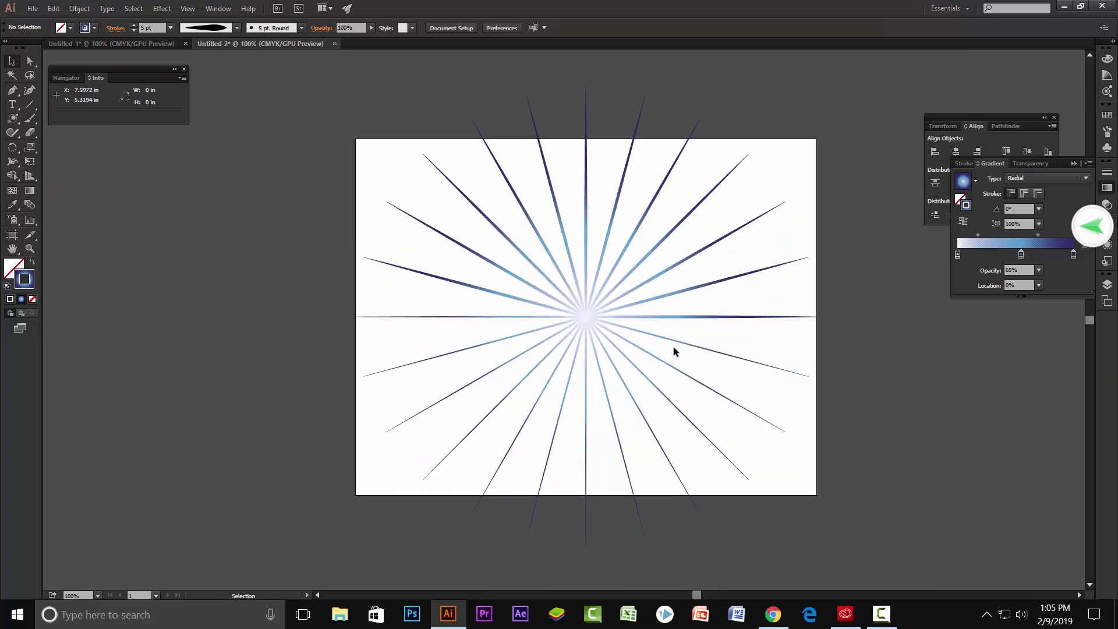
{"action": "scroll", "coordinate": [606, 177], "scroll_direction": "up", "scroll_amount": 1}
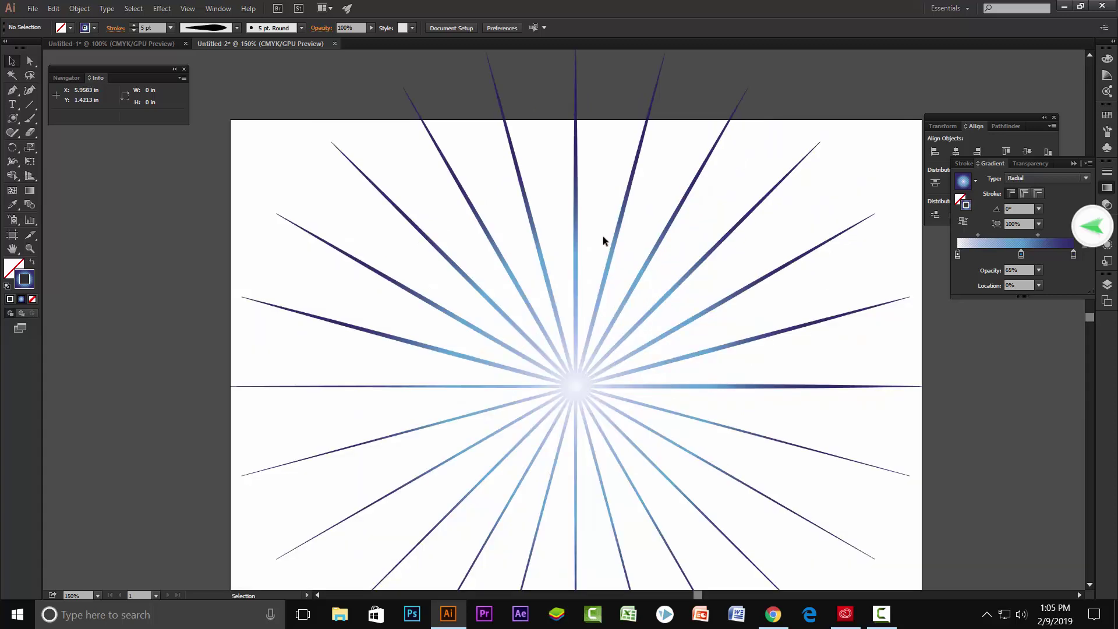
{"action": "scroll", "coordinate": [603, 236], "scroll_direction": "down", "scroll_amount": 1}
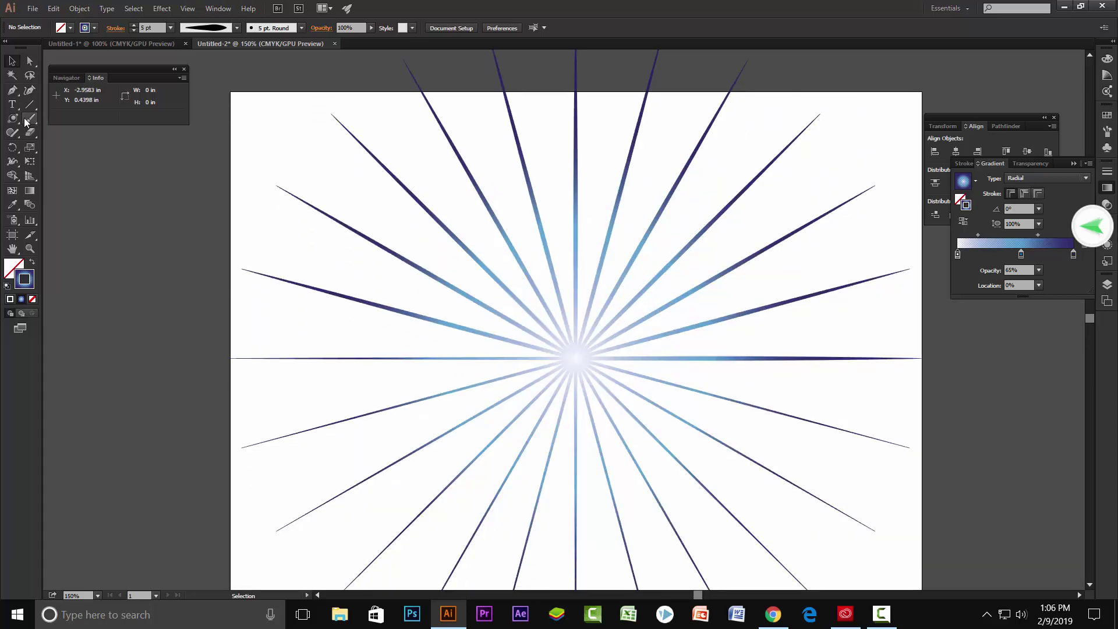
{"action": "left_click", "coordinate": [29, 118]}
{"action": "scroll", "coordinate": [595, 145], "scroll_direction": "up", "scroll_amount": 1}
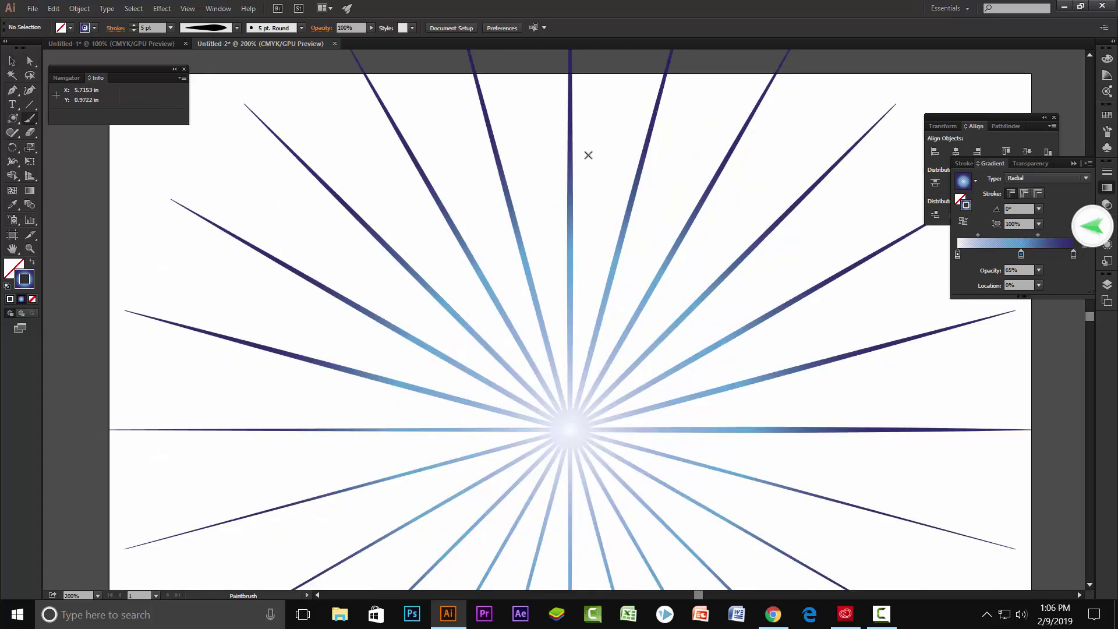
- Paint a small U-shaped arc above the burst centre and nudge it into place
{"action": "left_click_drag", "start_coordinate": [586, 153], "coordinate": [630, 154]}
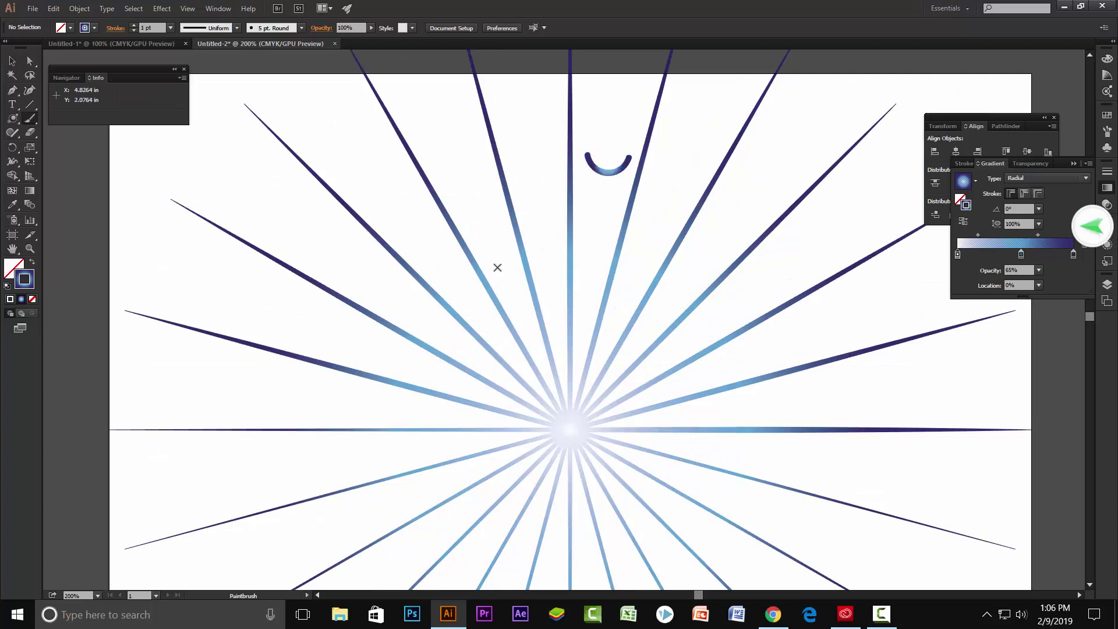
{"action": "left_click", "coordinate": [12, 60]}
{"action": "scroll", "coordinate": [693, 183], "scroll_direction": "down", "scroll_amount": 2}
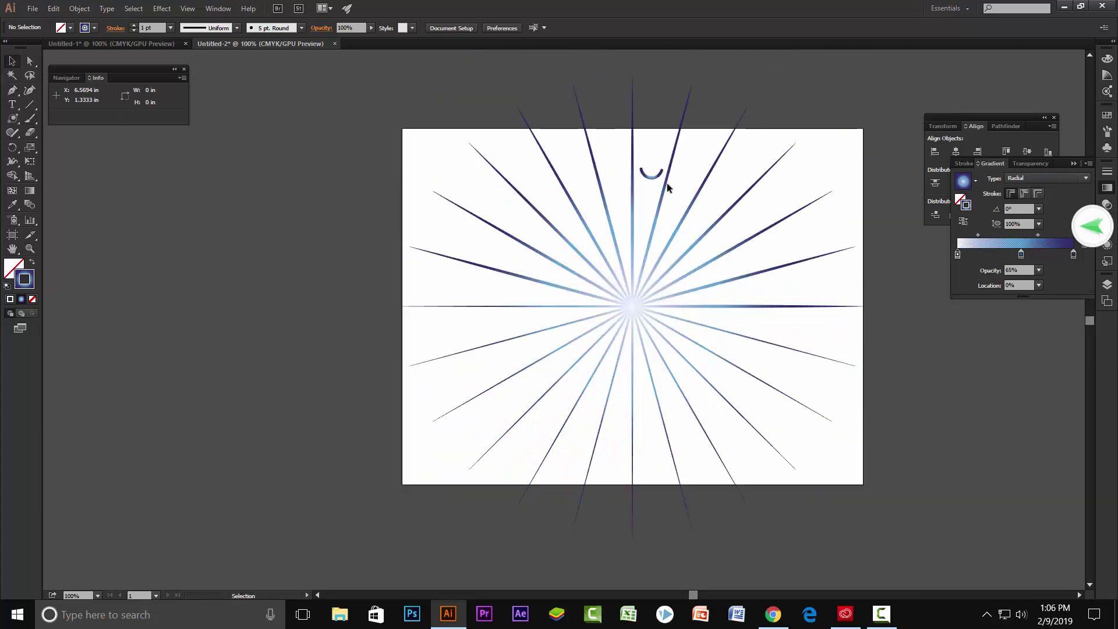
{"action": "scroll", "coordinate": [666, 183], "scroll_direction": "up", "scroll_amount": 2}
{"action": "left_click_drag", "start_coordinate": [651, 190], "coordinate": [644, 190]}
{"action": "scroll", "coordinate": [554, 182], "scroll_direction": "down", "scroll_amount": 1}
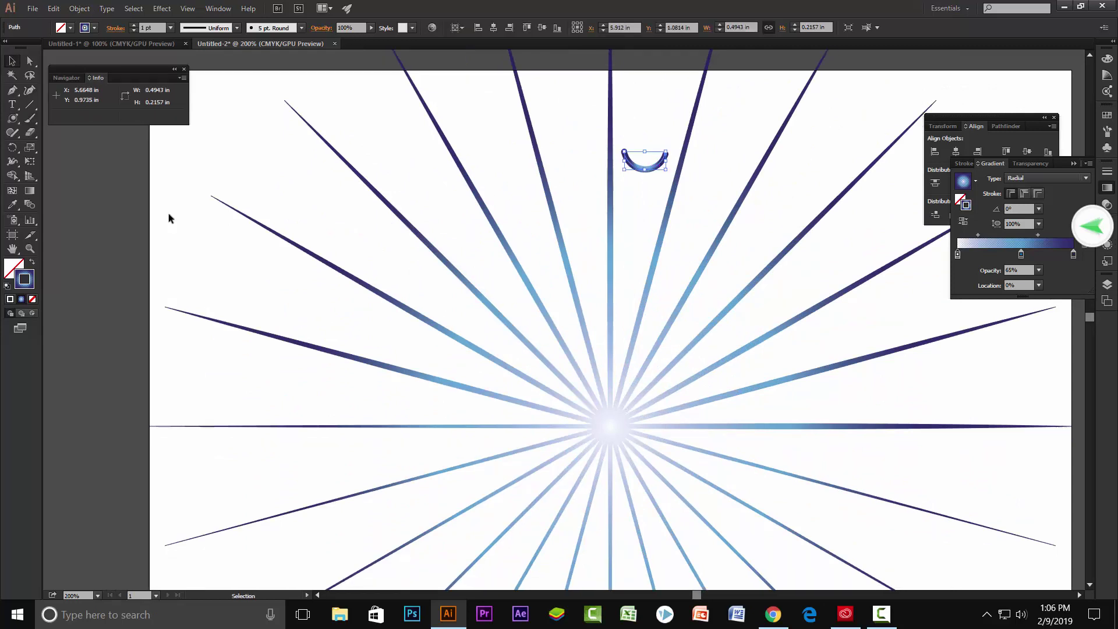
- Rotate a 15° copy of the arc about the burst centre and repeat it into a ring
{"action": "left_click", "coordinate": [13, 147]}
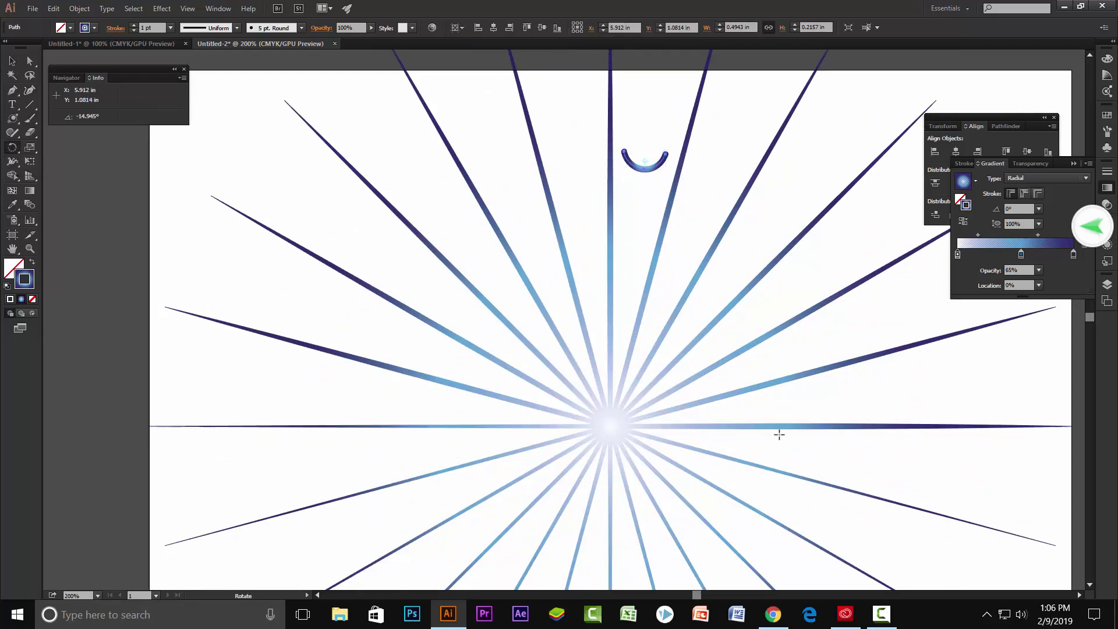
{"action": "left_click", "coordinate": [610, 427]}
{"action": "left_click_drag", "start_coordinate": [652, 169], "coordinate": [720, 186]}
{"action": "scroll", "coordinate": [594, 269], "scroll_direction": "down", "scroll_amount": 1}
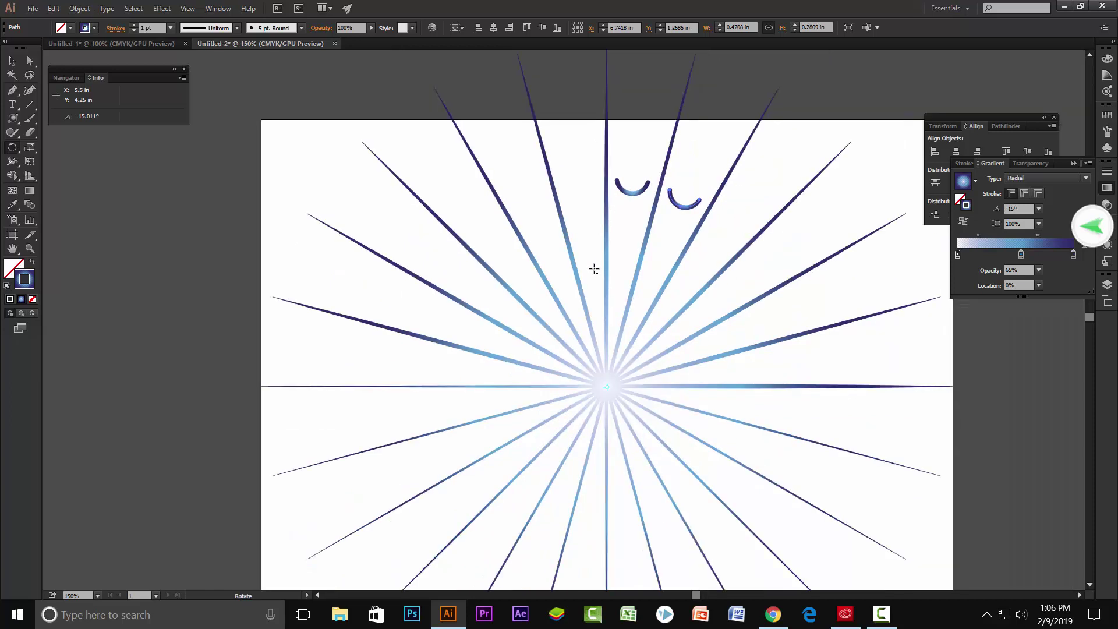
{"action": "key", "text": "ctrl+d"}
{"action": "key", "text": "ctrl+d"}
{"action": "key", "text": "ctrl+d"}
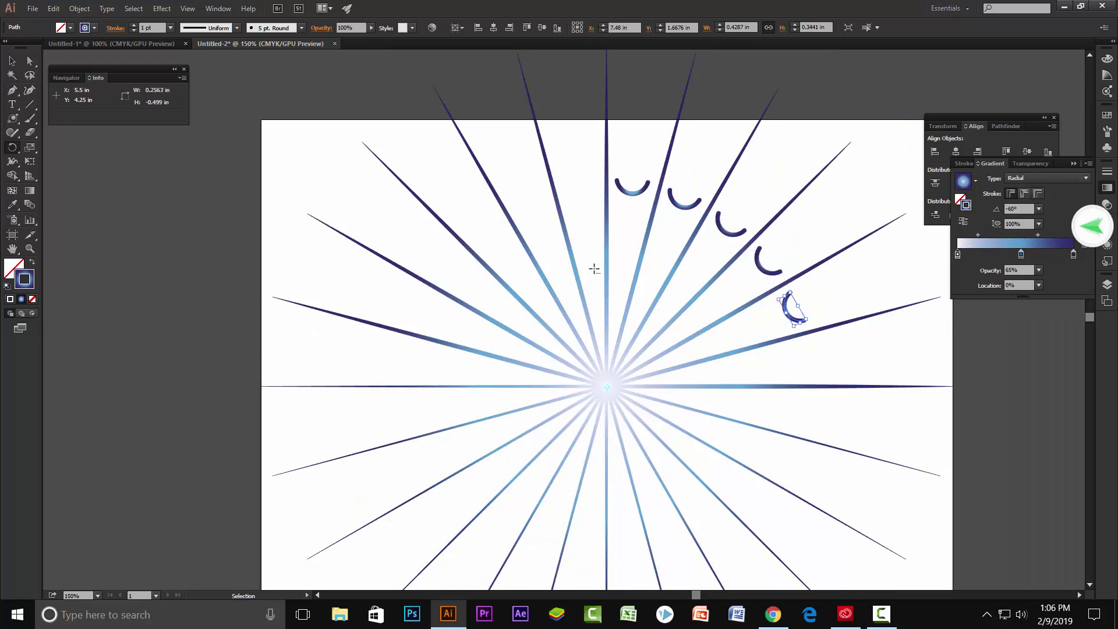
{"action": "key", "text": "ctrl+d"}
{"action": "key", "text": "ctrl+d"}
{"action": "key", "text": "ctrl+d"}
{"action": "key", "text": "ctrl+d"}
{"action": "key", "text": "ctrl+d"}
{"action": "key", "text": "ctrl+d"}
{"action": "key", "text": "ctrl+d"}
{"action": "key", "text": "ctrl+d"}
{"action": "key", "text": "ctrl+d"}
{"action": "key", "text": "ctrl+d"}
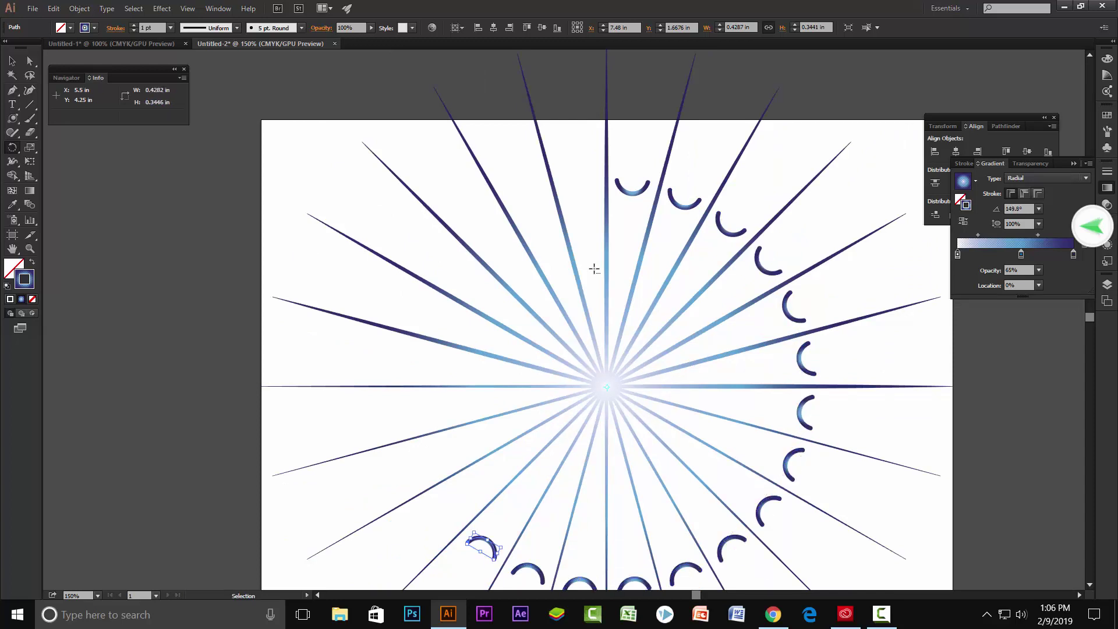
{"action": "key", "text": "ctrl+d"}
{"action": "key", "text": "ctrl+d"}
{"action": "key", "text": "ctrl+d"}
{"action": "key", "text": "ctrl+d"}
{"action": "key", "text": "ctrl+d"}
{"action": "key", "text": "ctrl+d"}
{"action": "key", "text": "ctrl+d"}
{"action": "key", "text": "ctrl+d"}
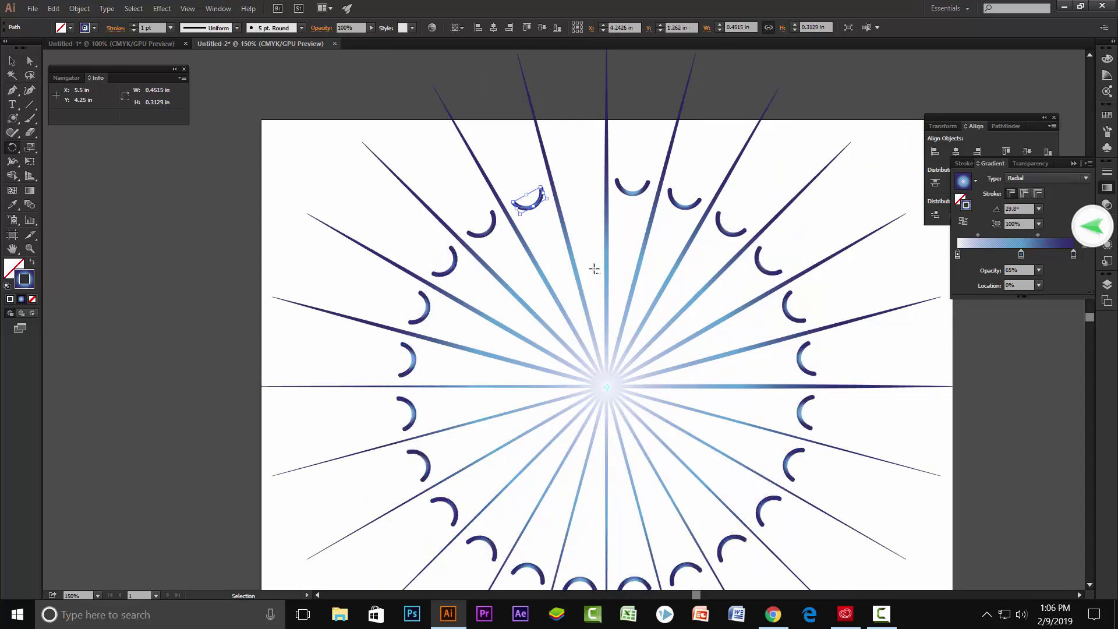
{"action": "key", "text": "ctrl+d"}
{"action": "left_click_drag", "start_coordinate": [594, 269], "coordinate": [667, 213]}
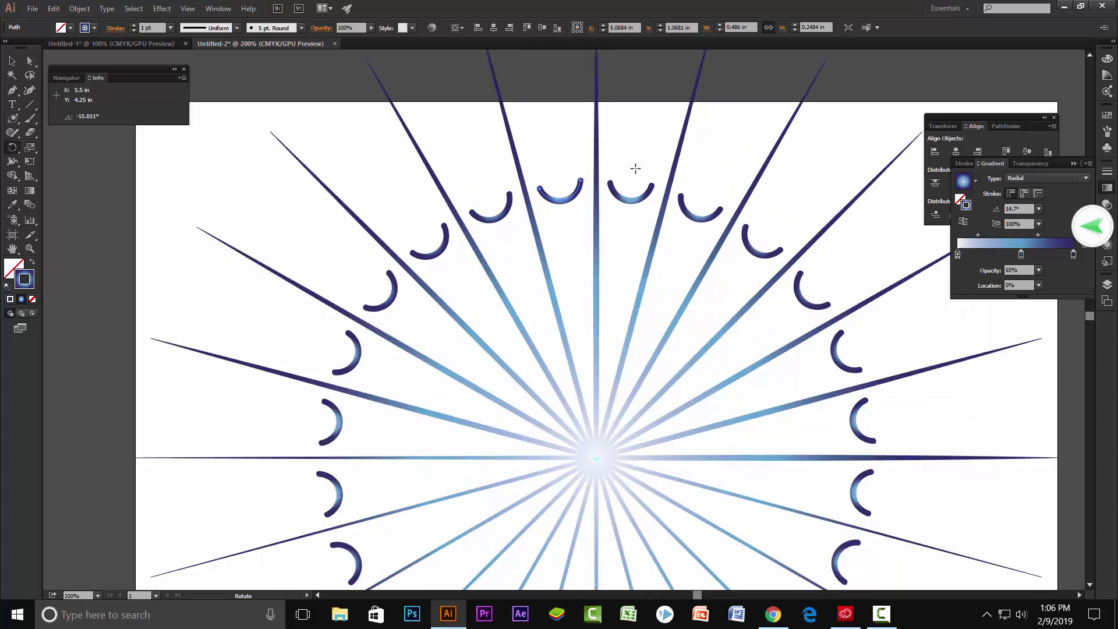
{"action": "scroll", "coordinate": [637, 169], "scroll_direction": "up", "scroll_amount": 1}
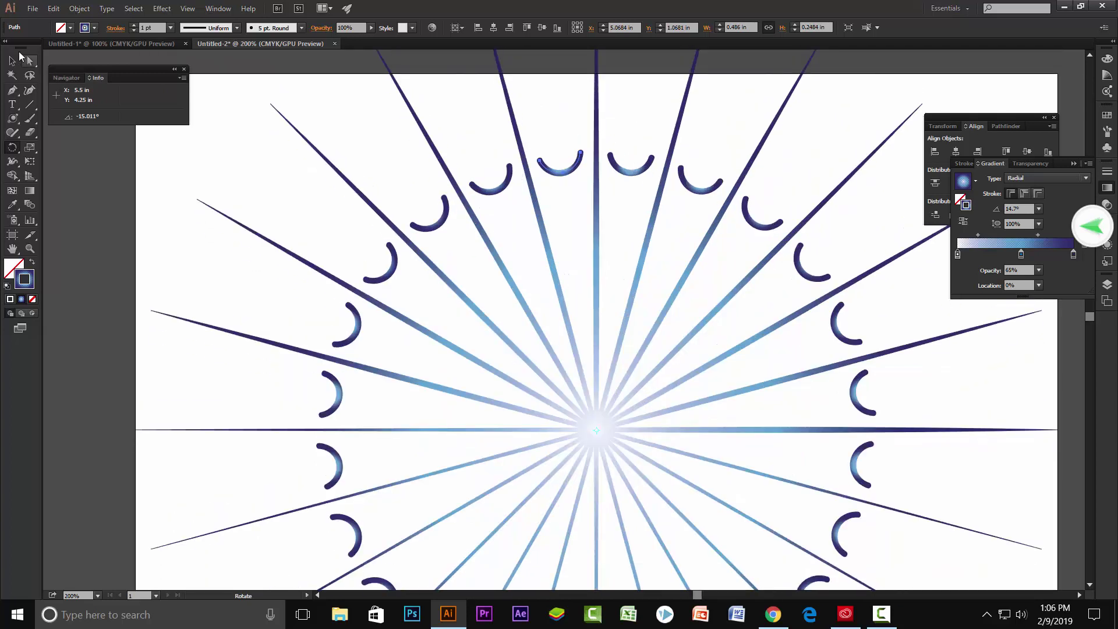
- Drag a copy of a top arc upward
{"action": "left_click", "coordinate": [11, 60]}
{"action": "scroll", "coordinate": [636, 122], "scroll_direction": "up", "scroll_amount": 1}
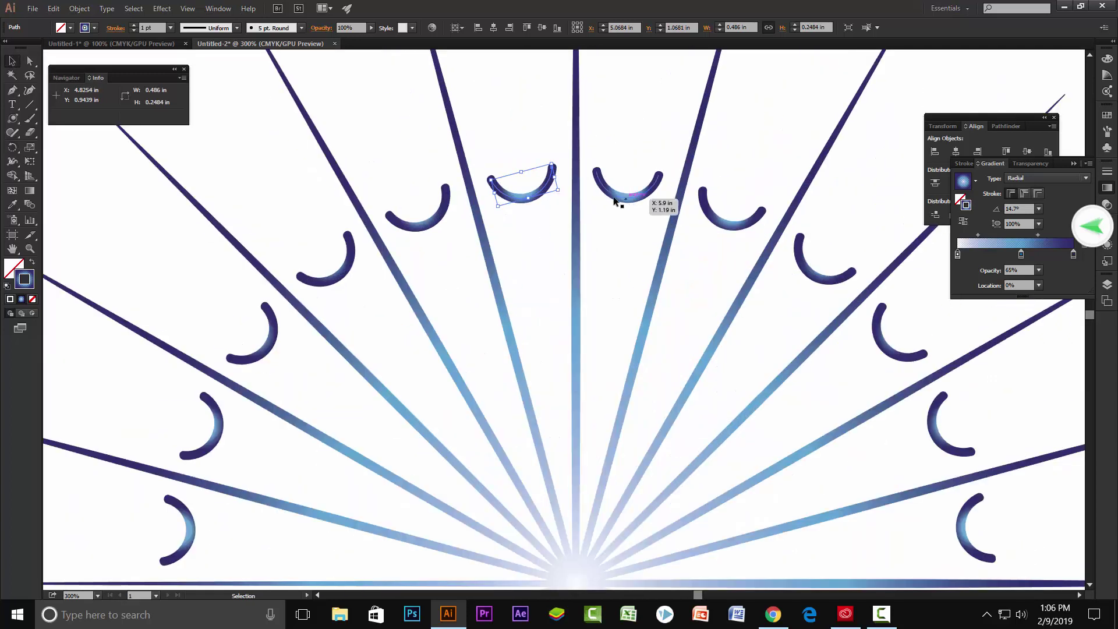
{"action": "scroll", "coordinate": [555, 239], "scroll_direction": "up", "scroll_amount": 1}
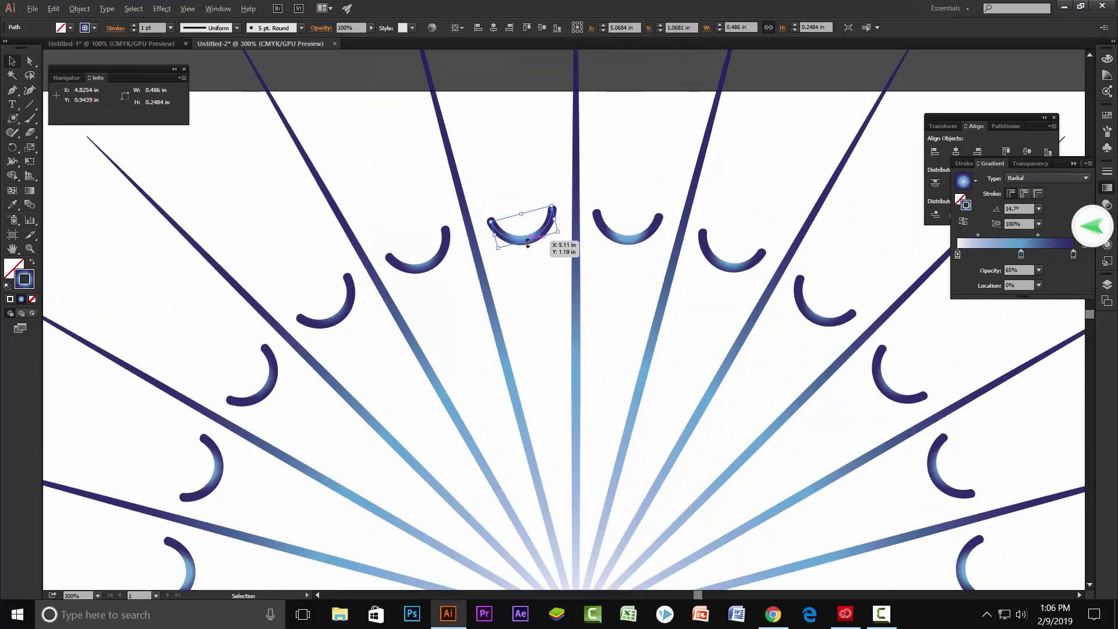
{"action": "left_click_drag", "start_coordinate": [526, 251], "coordinate": [511, 194]}
- Reflect the arc copy across the horizontal axis and tilt it the other way
{"action": "right_click", "coordinate": [510, 194]}
{"action": "mouse_move", "coordinate": [550, 358]}
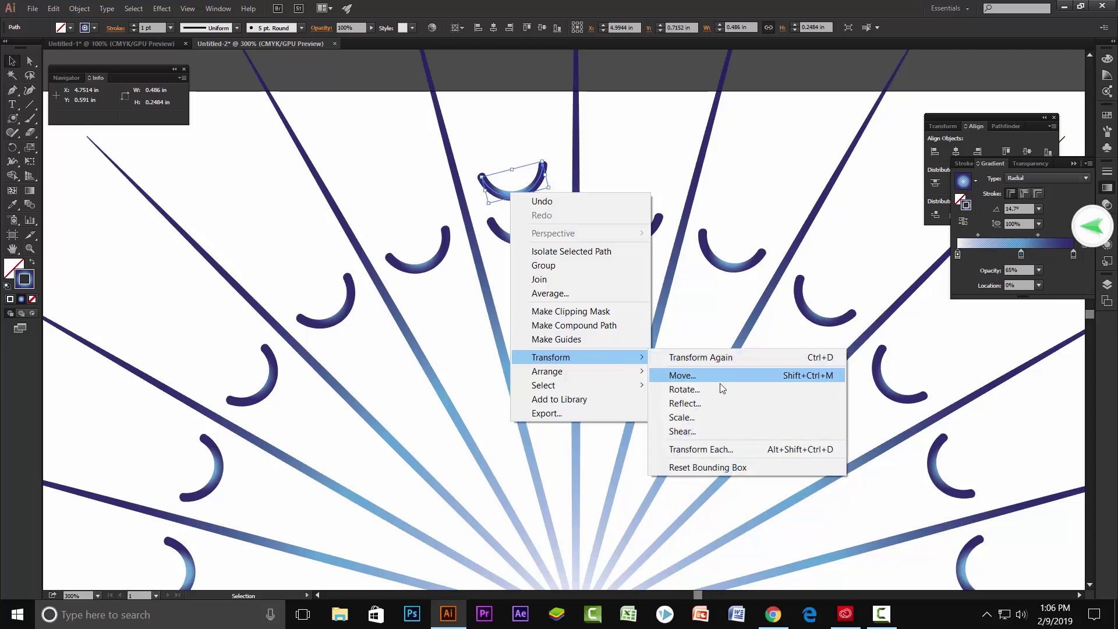
{"action": "left_click", "coordinate": [718, 400]}
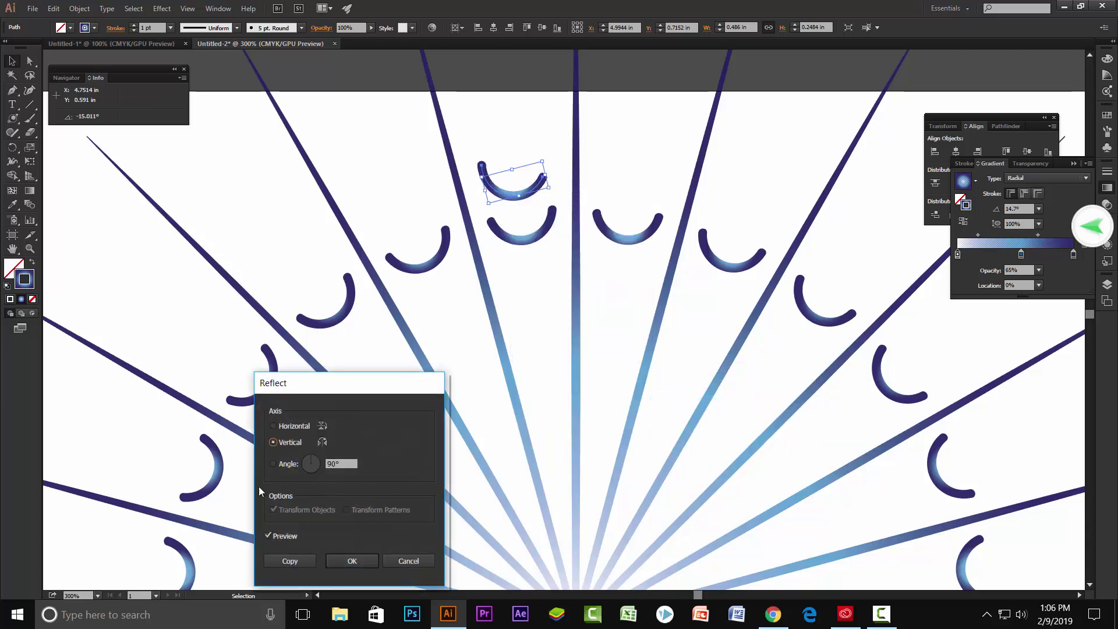
{"action": "left_click", "coordinate": [290, 425]}
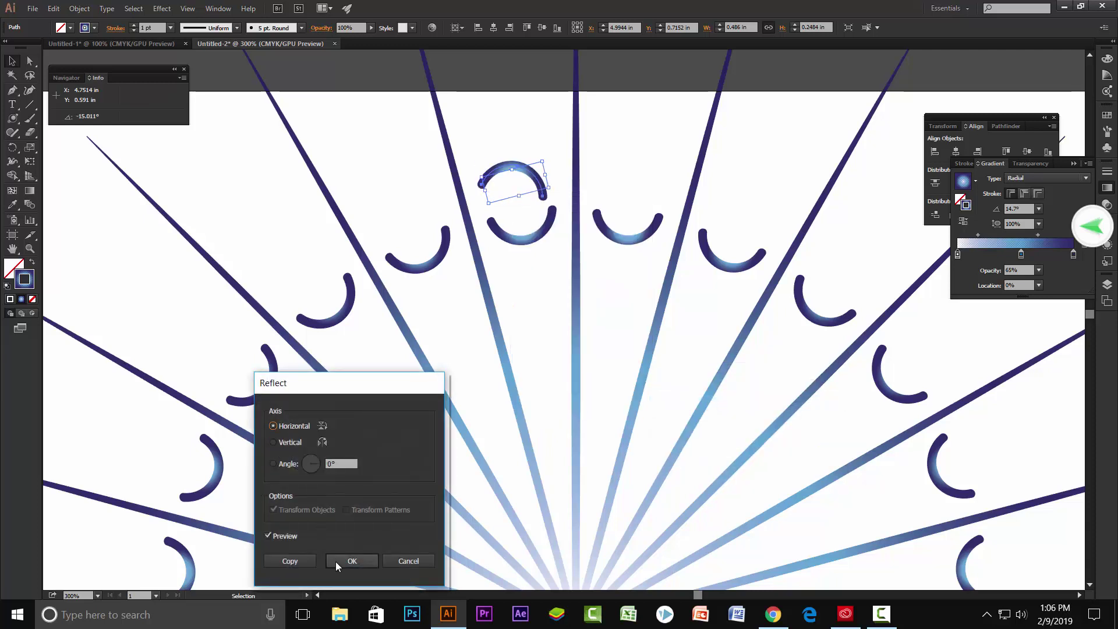
{"action": "left_click", "coordinate": [352, 559]}
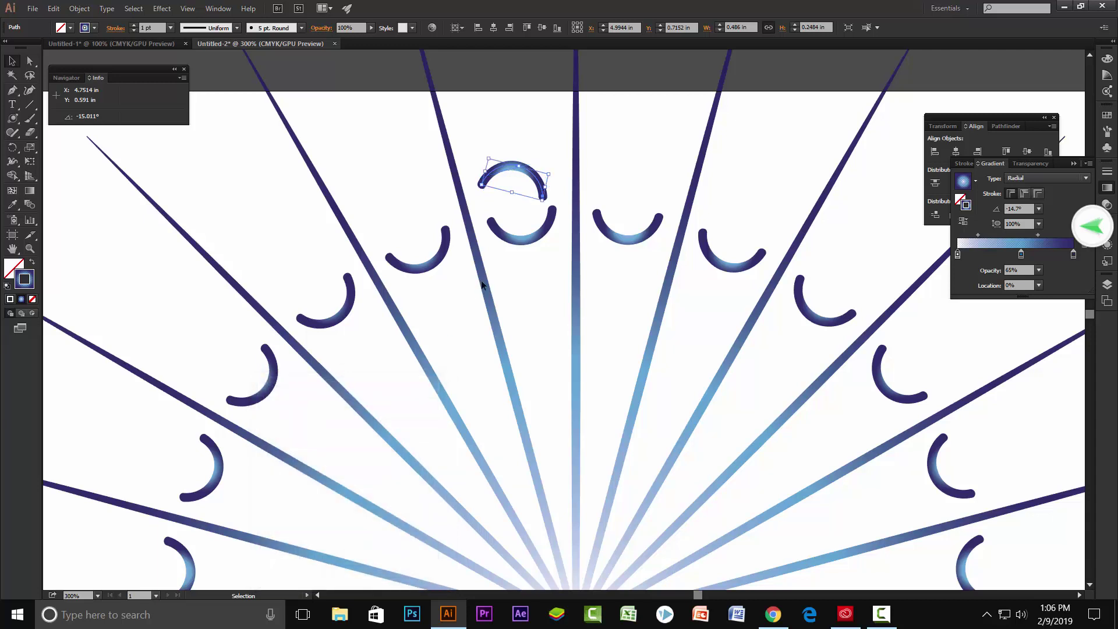
{"action": "scroll", "coordinate": [512, 173], "scroll_direction": "up", "scroll_amount": 1}
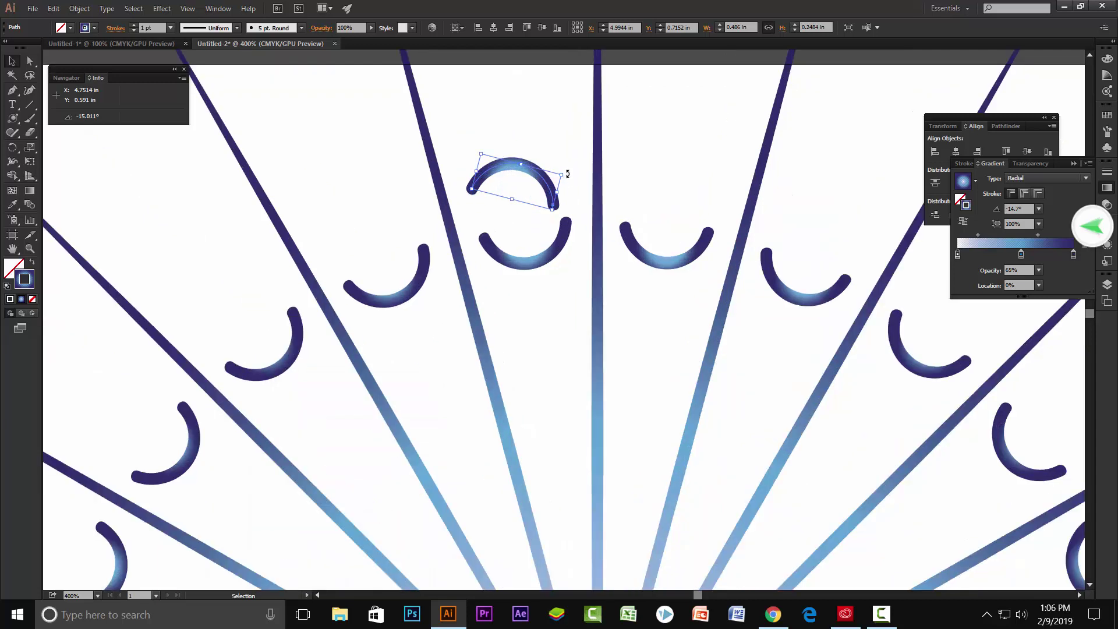
{"action": "left_click_drag", "start_coordinate": [567, 174], "coordinate": [564, 150]}
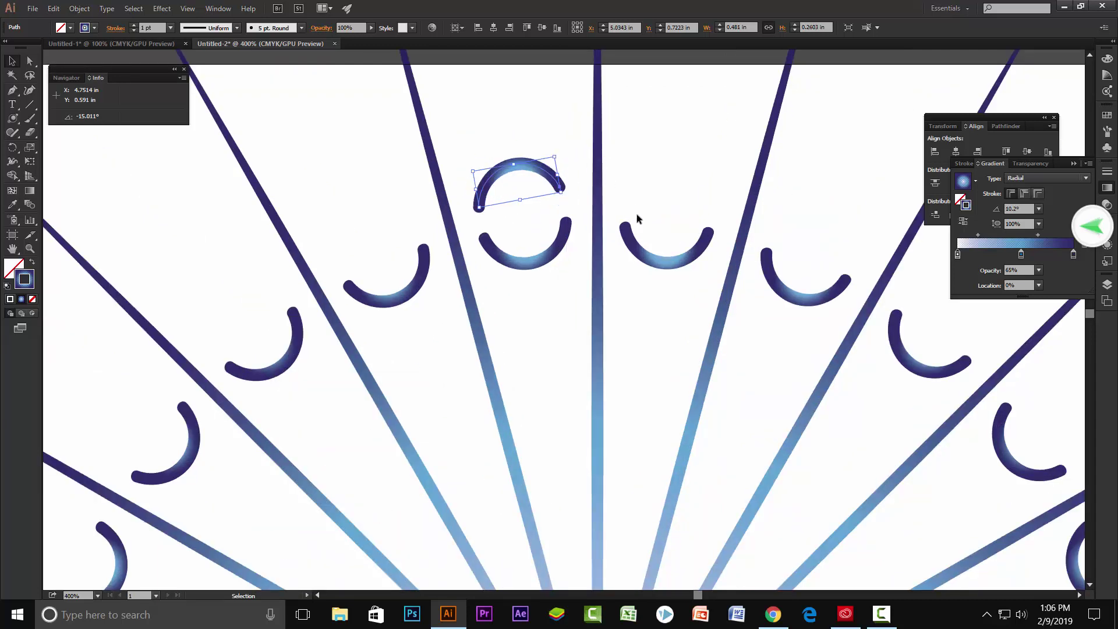
{"action": "scroll", "coordinate": [584, 196], "scroll_direction": "down", "scroll_amount": 2}
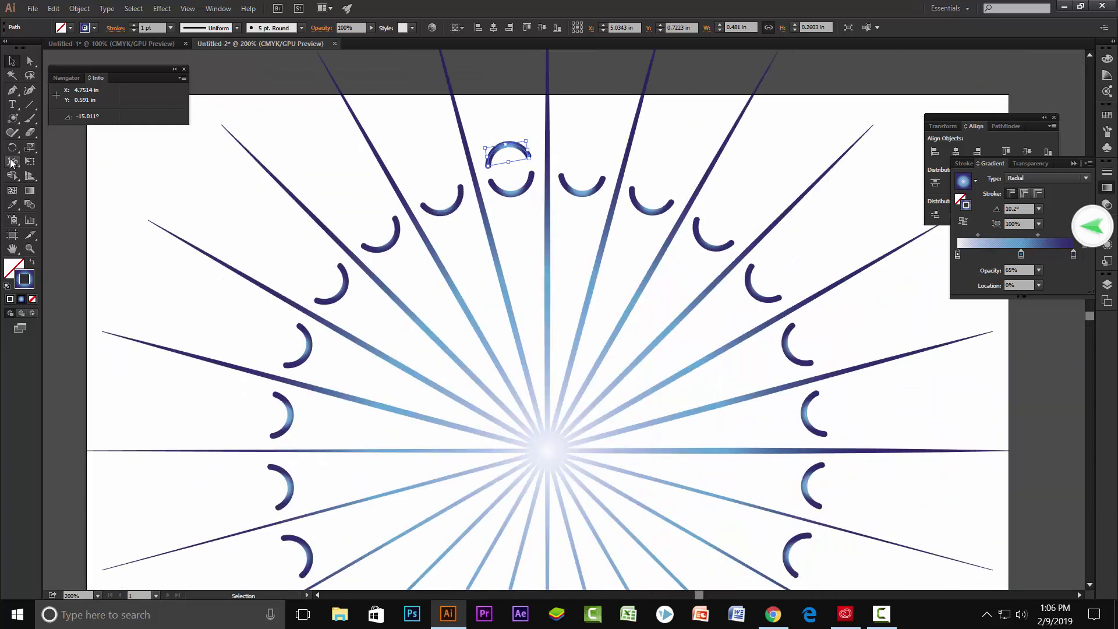
- Rotate copies of the flipped arc about -15° around the starburst centre, repeating around the rays
{"action": "left_click", "coordinate": [12, 147]}
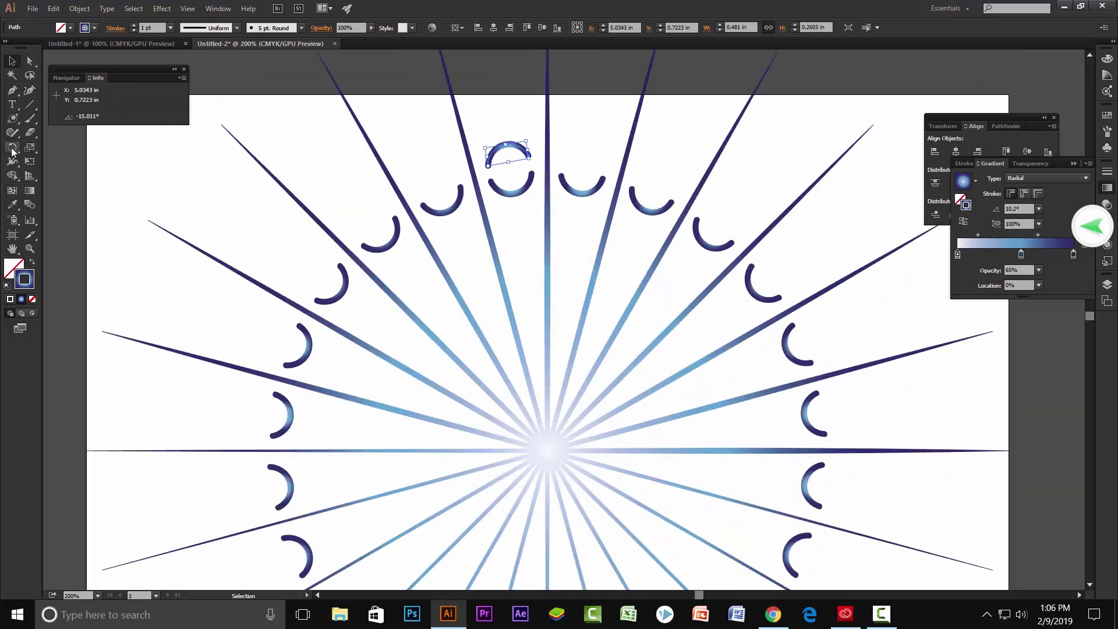
{"action": "left_click", "coordinate": [549, 451]}
{"action": "left_click_drag", "start_coordinate": [510, 143], "coordinate": [588, 146]}
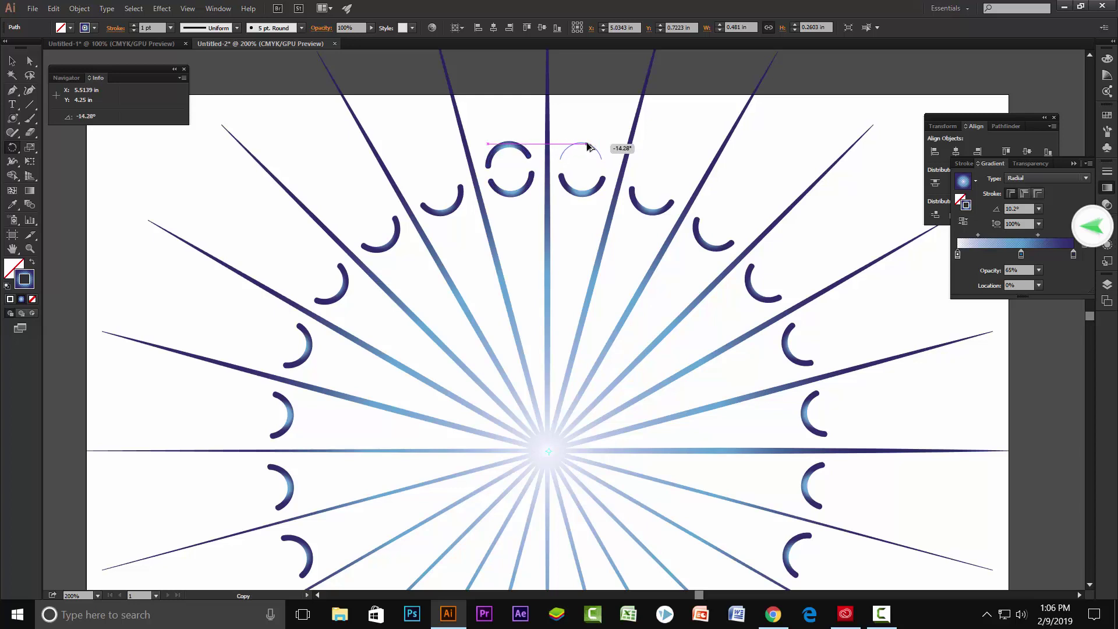
{"action": "left_click_drag", "start_coordinate": [588, 146], "coordinate": [592, 146]}
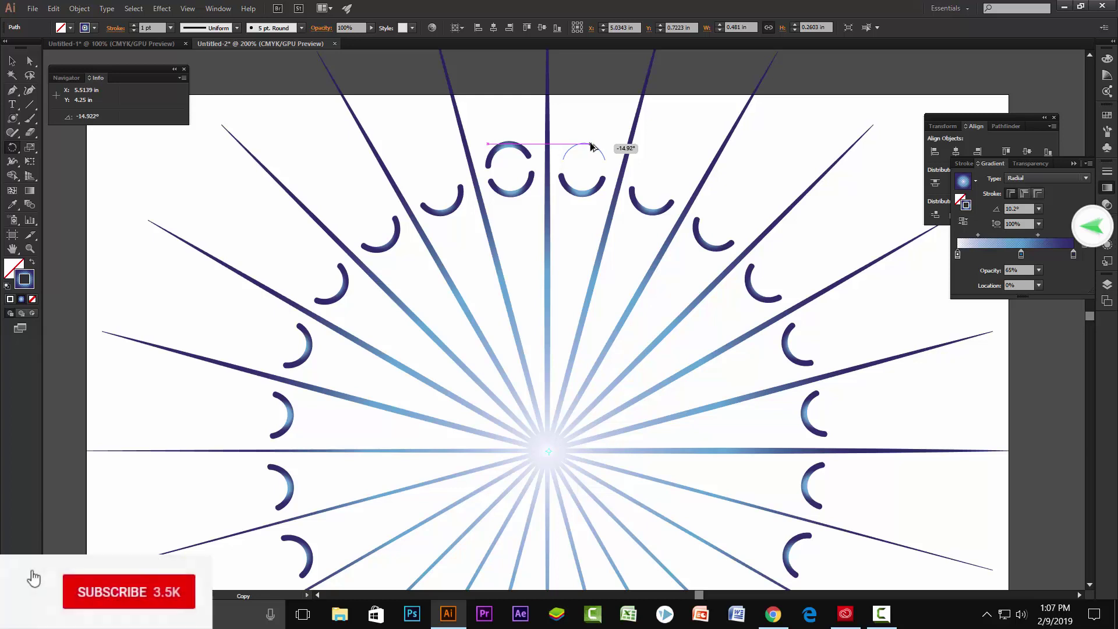
{"action": "left_click_drag", "start_coordinate": [592, 146], "coordinate": [608, 167]}
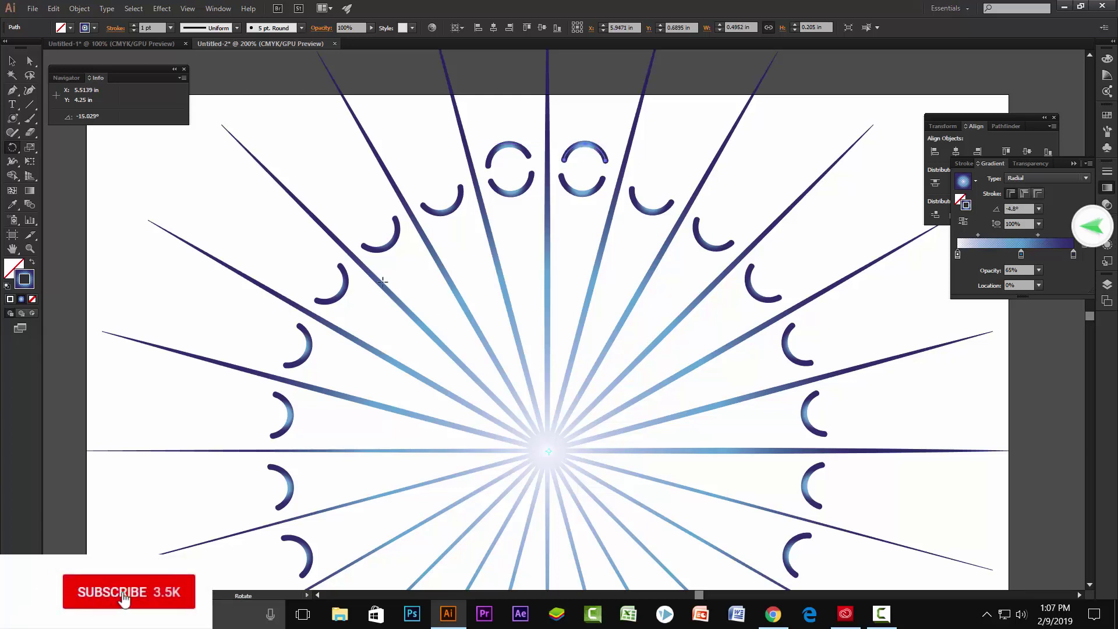
{"action": "key", "text": "ctrl+d"}
{"action": "key", "text": "ctrl+d"}
{"action": "key", "text": "ctrl+d"}
{"action": "key", "text": "ctrl+d"}
{"action": "key", "text": "ctrl+d"}
{"action": "key", "text": "ctrl+d"}
{"action": "key", "text": "ctrl+d"}
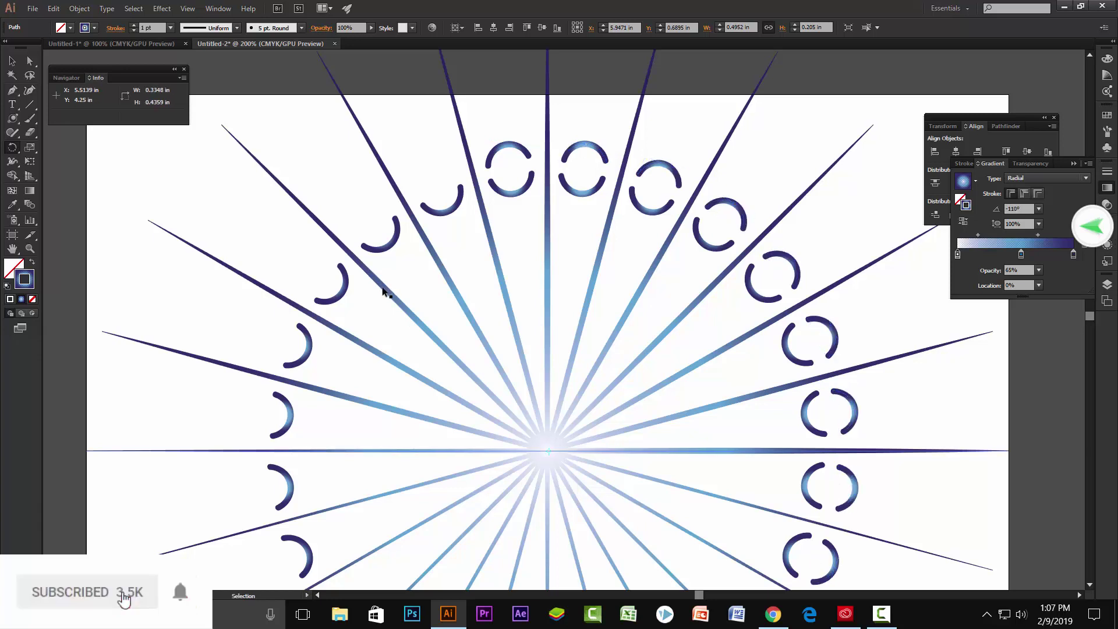
{"action": "key", "text": "ctrl+d"}
{"action": "key", "text": "ctrl+d"}
{"action": "key", "text": "ctrl+d"}
{"action": "key", "text": "ctrl+d"}
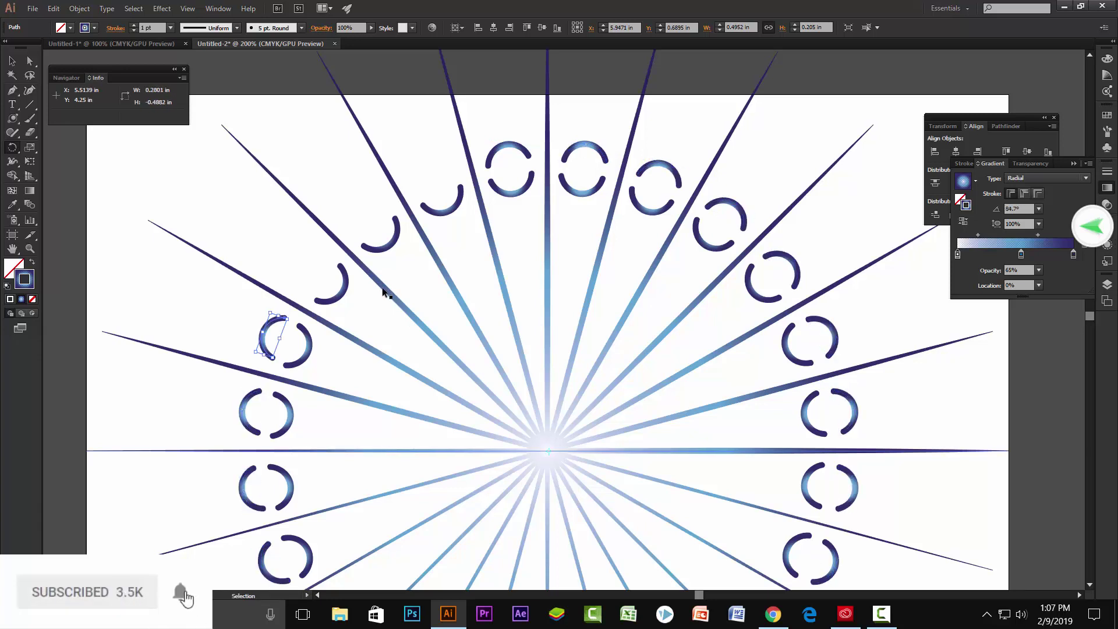
{"action": "key", "text": "ctrl+d"}
{"action": "key", "text": "ctrl+d"}
{"action": "key", "text": "ctrl+d"}
{"action": "key", "text": "r"}
{"action": "key", "text": "ctrl+minus"}
{"action": "key", "text": "ctrl+minus"}
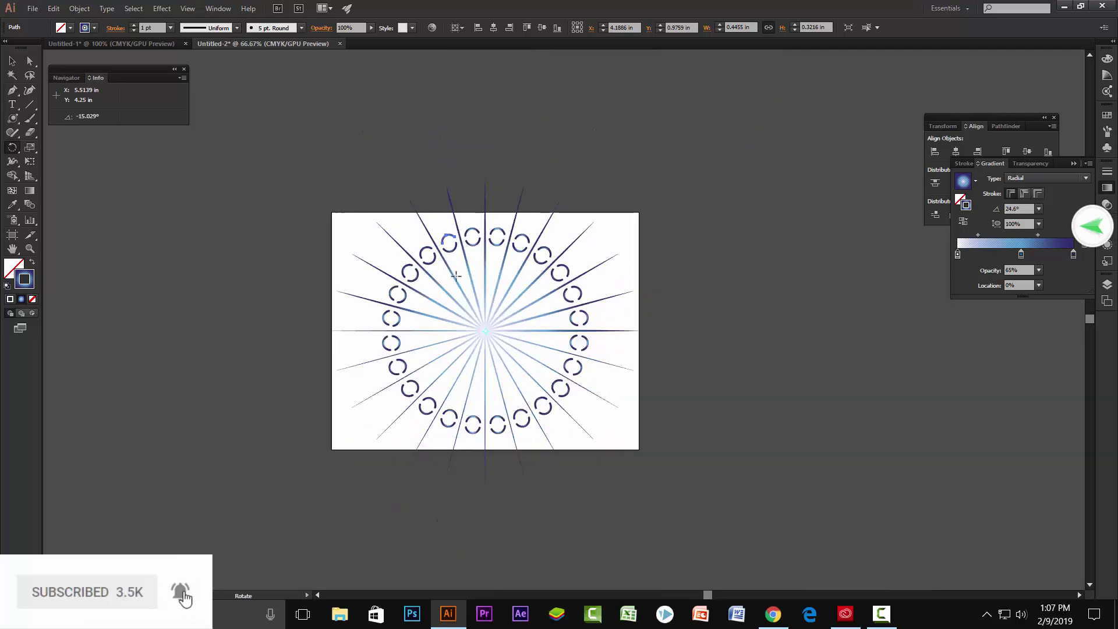
{"action": "key", "text": "ctrl+plus"}
{"action": "key", "text": "ctrl+plus"}
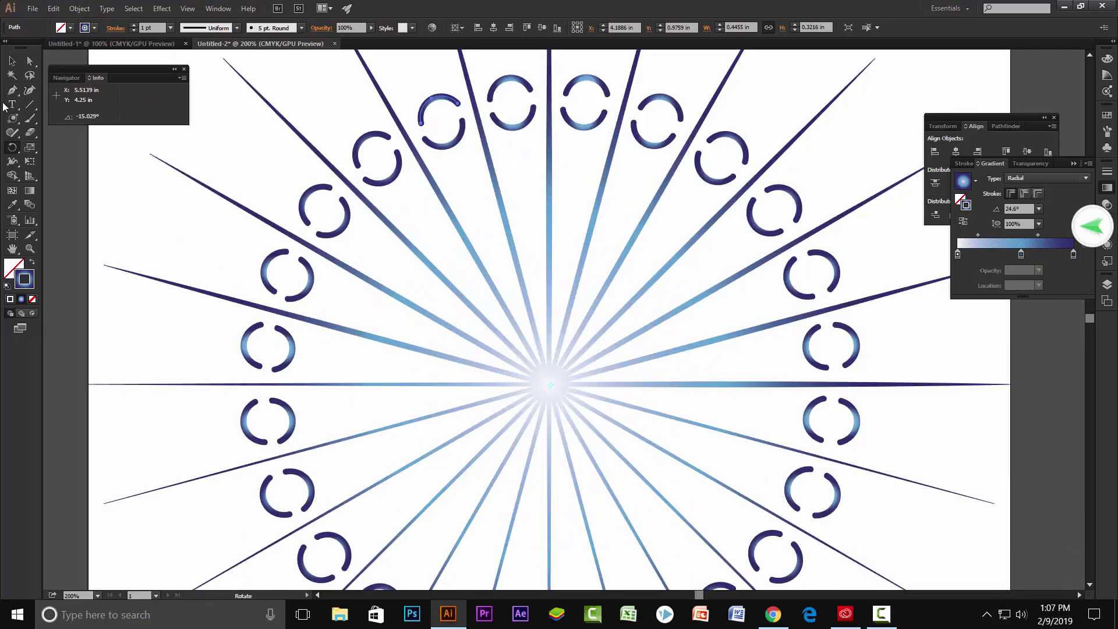
{"action": "left_click", "coordinate": [12, 118]}
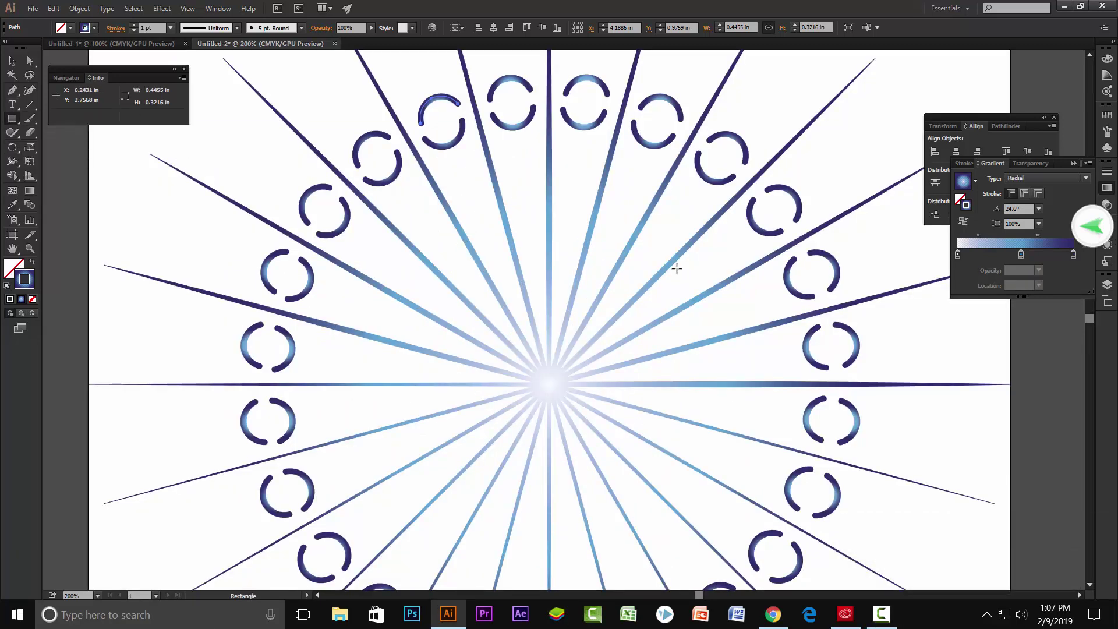
- Draw a 0.59 in square above the top arcs and tilt it toward a diamond
{"action": "scroll", "coordinate": [470, 173], "scroll_direction": "up", "scroll_amount": 1}
{"action": "left_click_drag", "start_coordinate": [527, 175], "coordinate": [564, 207]}
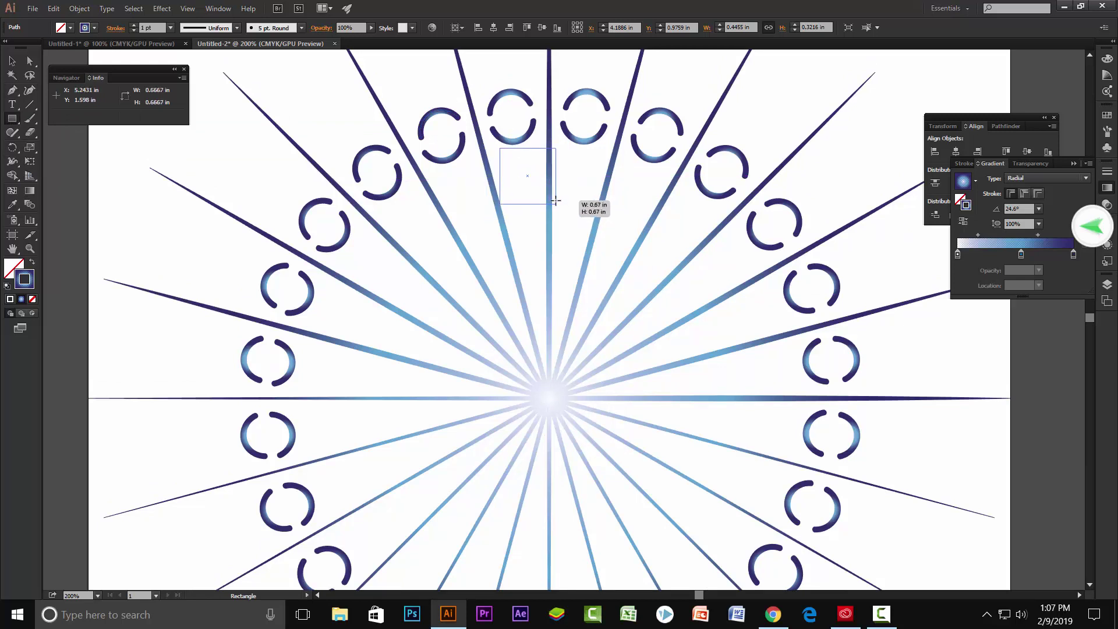
{"action": "left_click_drag", "start_coordinate": [563, 207], "coordinate": [552, 200]}
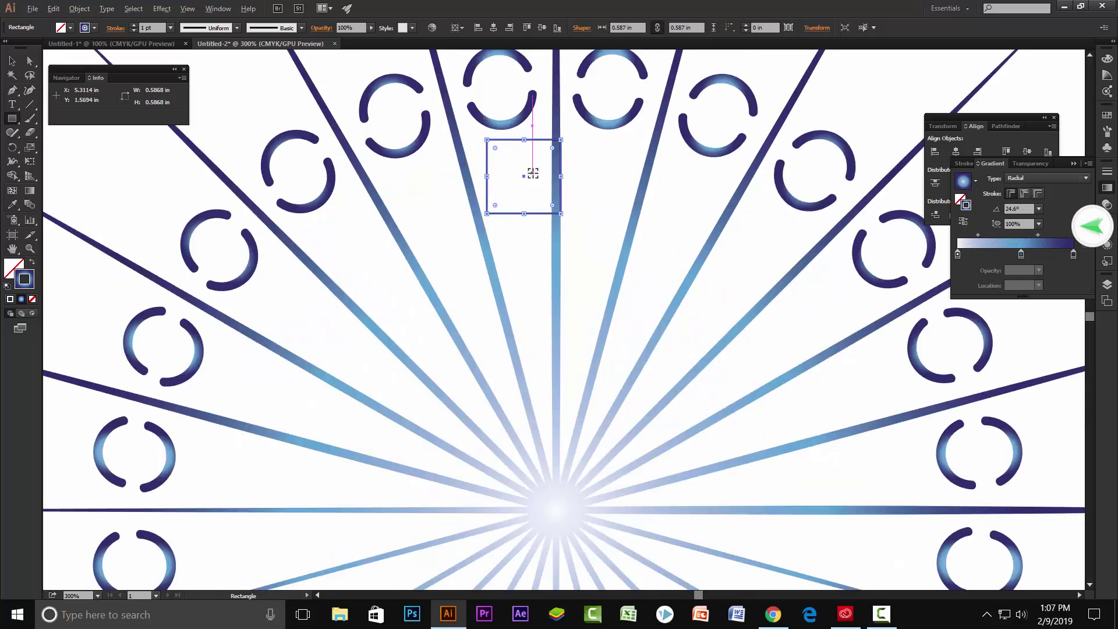
{"action": "key", "text": "ctrl+equal"}
{"action": "key", "text": "ctrl+equal"}
{"action": "left_click_drag", "start_coordinate": [572, 229], "coordinate": [521, 241]}
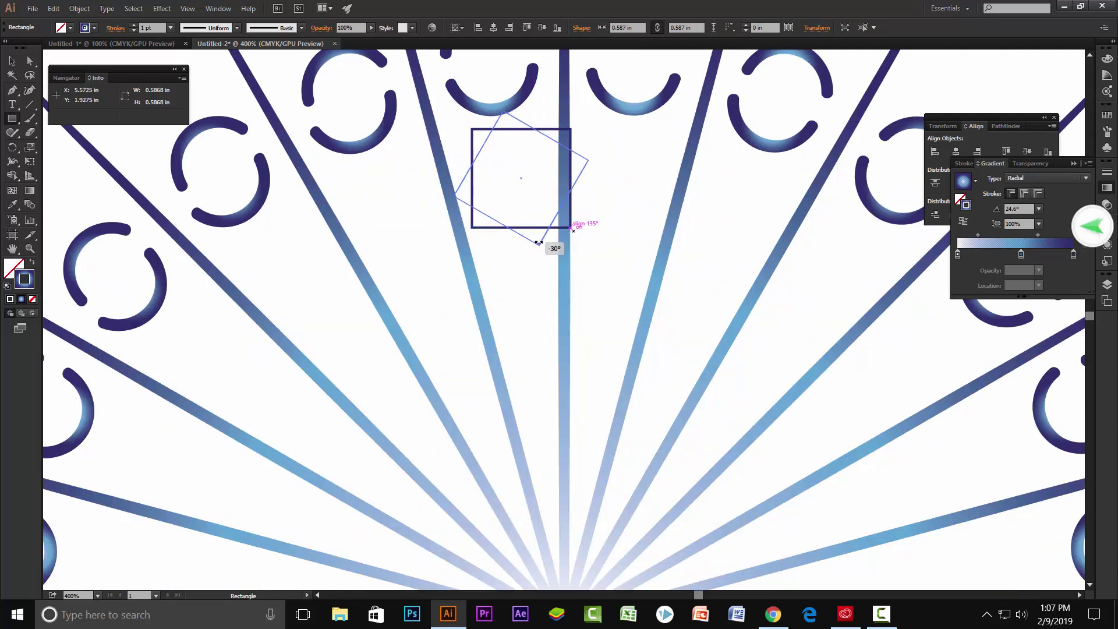
{"action": "left_click_drag", "start_coordinate": [521, 240], "coordinate": [552, 245]}
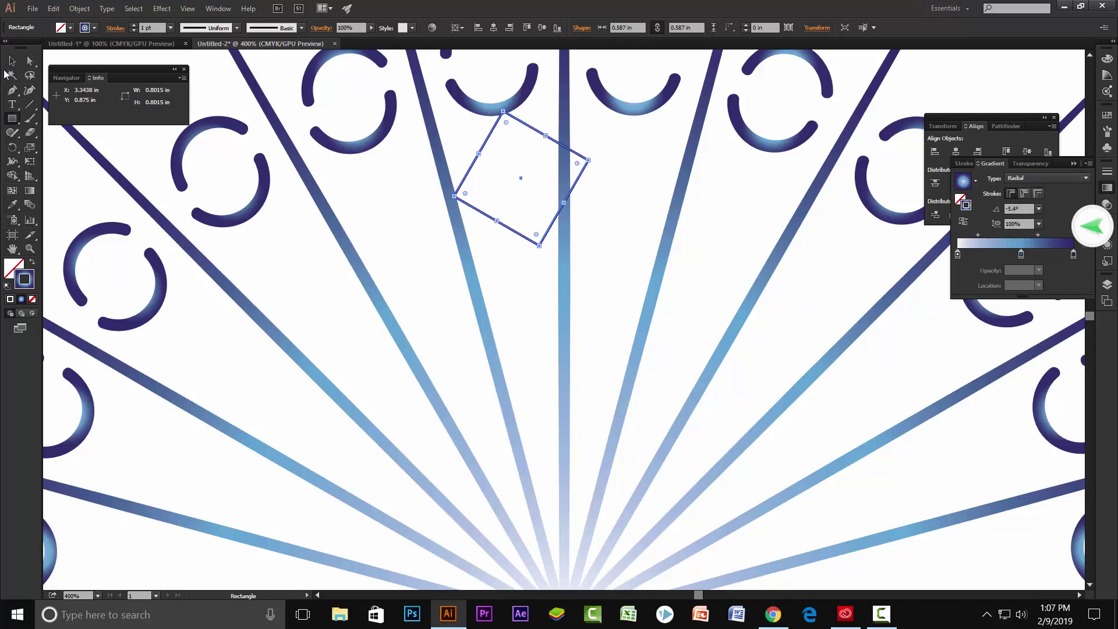
- Move the tilted square between the top arcs and rotate it to line up with the rays
{"action": "left_click", "coordinate": [12, 61]}
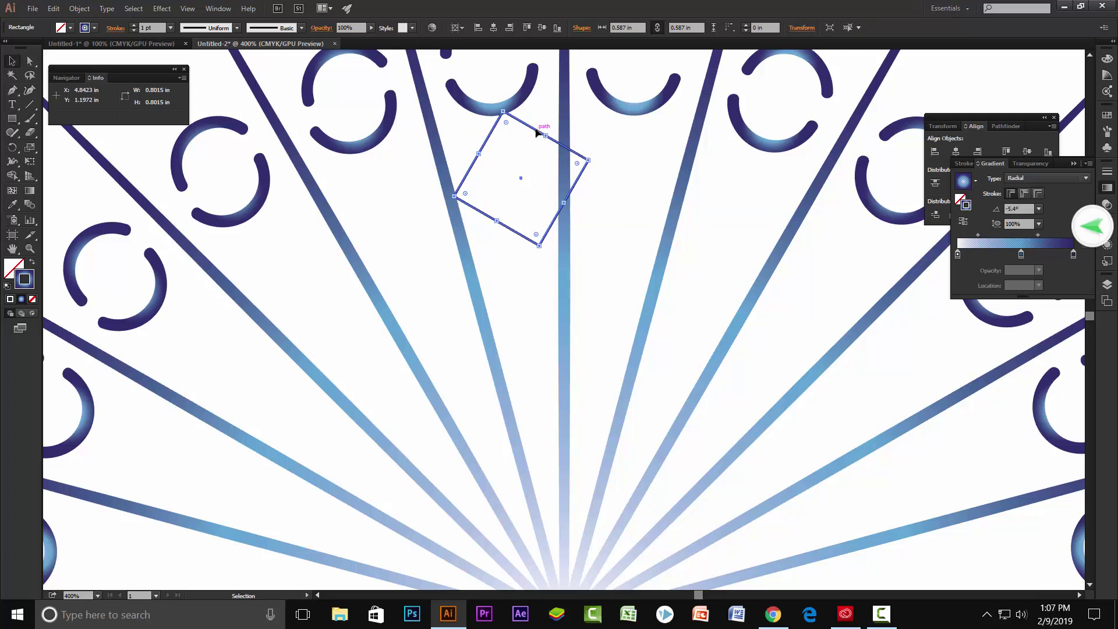
{"action": "left_click_drag", "start_coordinate": [537, 133], "coordinate": [540, 164]}
{"action": "left_click", "coordinate": [11, 147]}
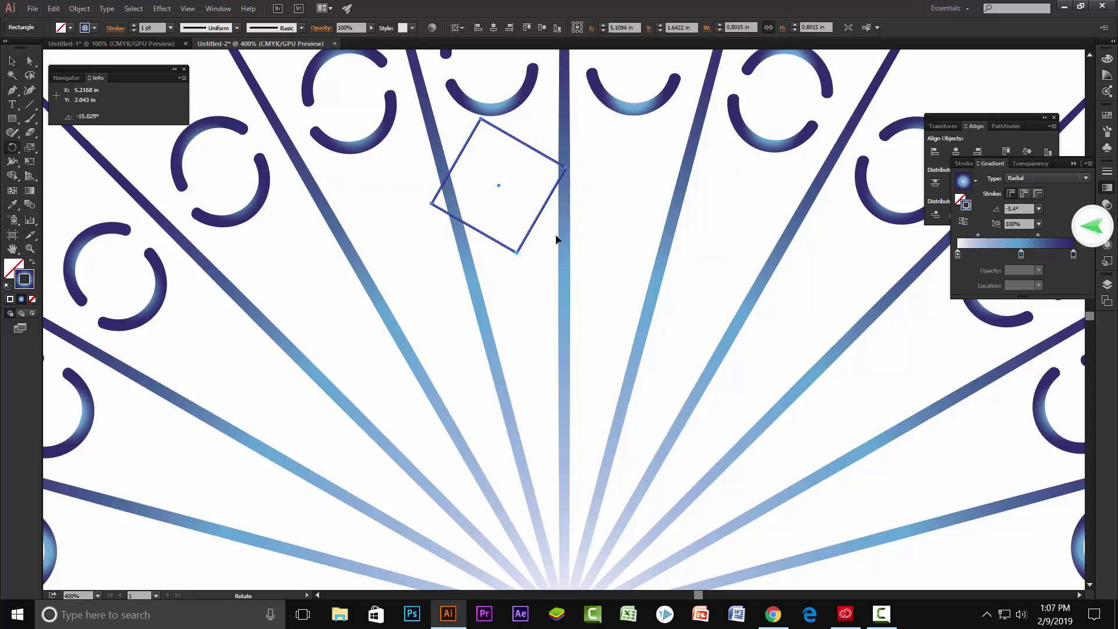
{"action": "scroll", "coordinate": [484, 138], "scroll_direction": "up", "scroll_amount": 1}
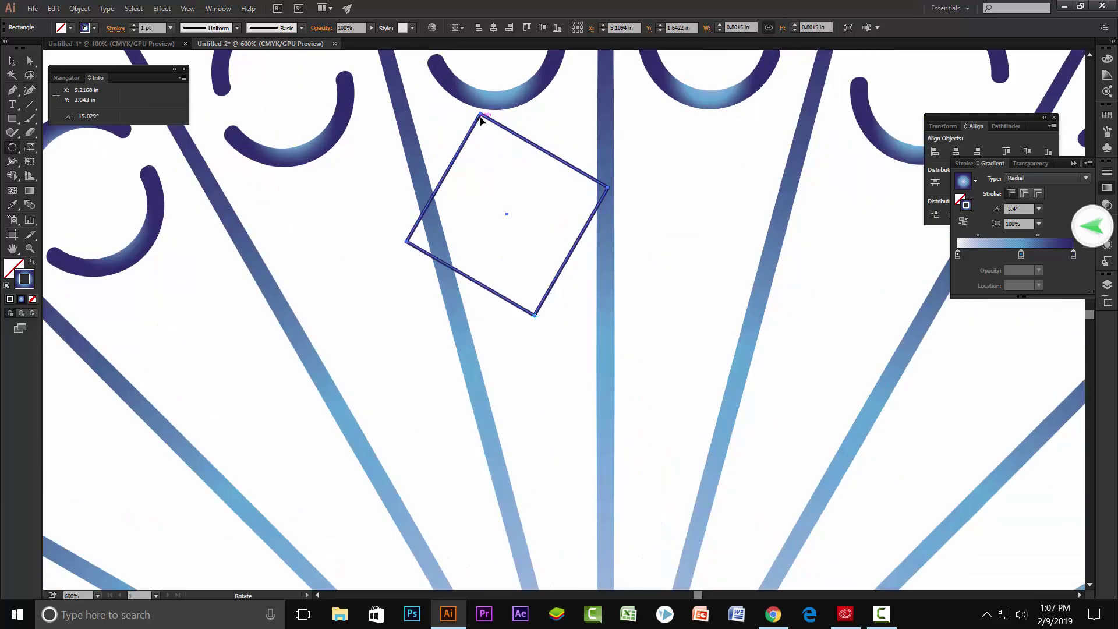
{"action": "left_click_drag", "start_coordinate": [481, 119], "coordinate": [497, 119]}
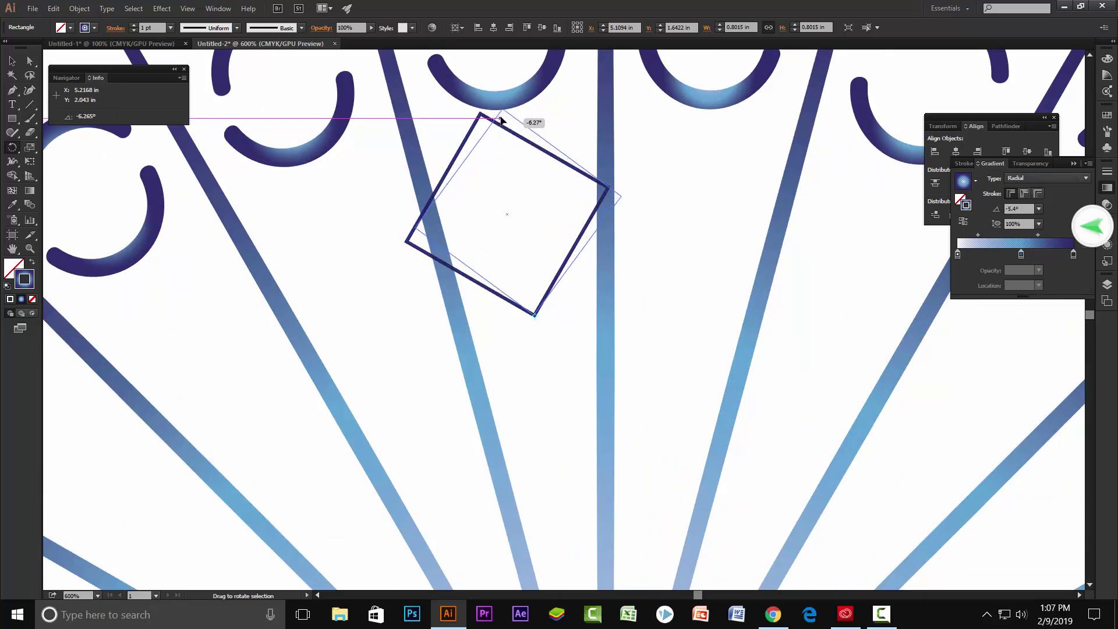
{"action": "left_click_drag", "start_coordinate": [499, 119], "coordinate": [516, 118]}
{"action": "scroll", "coordinate": [592, 301], "scroll_direction": "down", "scroll_amount": 1}
{"action": "scroll", "coordinate": [591, 300], "scroll_direction": "down", "scroll_amount": 1}
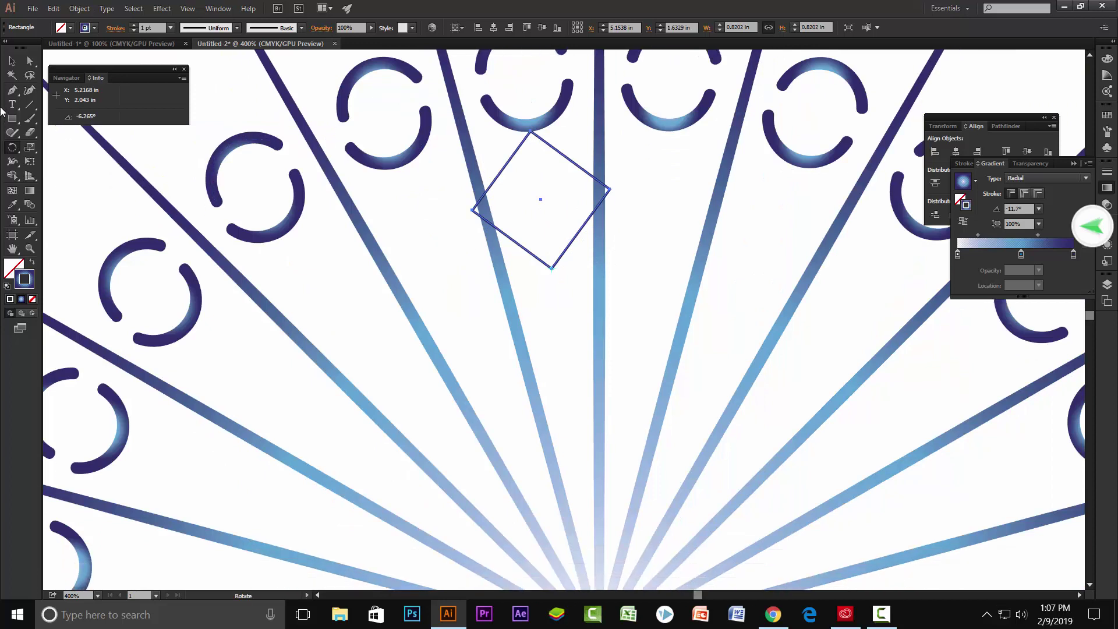
- Round two corners of the square into a pointed leaf and shrink it slightly
{"action": "left_click", "coordinate": [30, 61]}
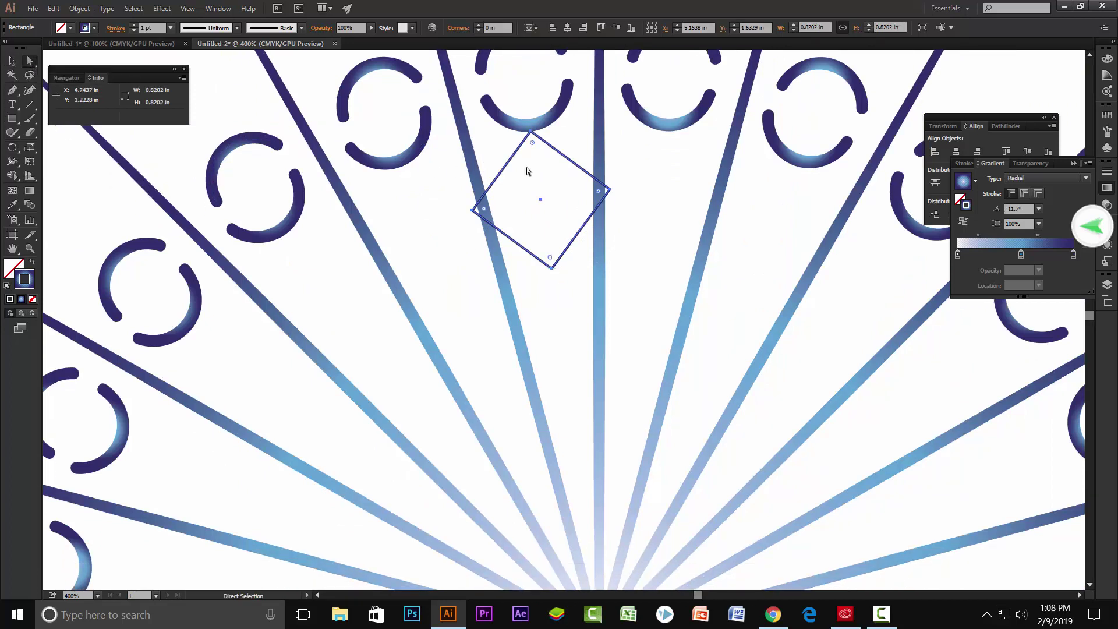
{"action": "scroll", "coordinate": [559, 162], "scroll_direction": "up", "scroll_amount": 1}
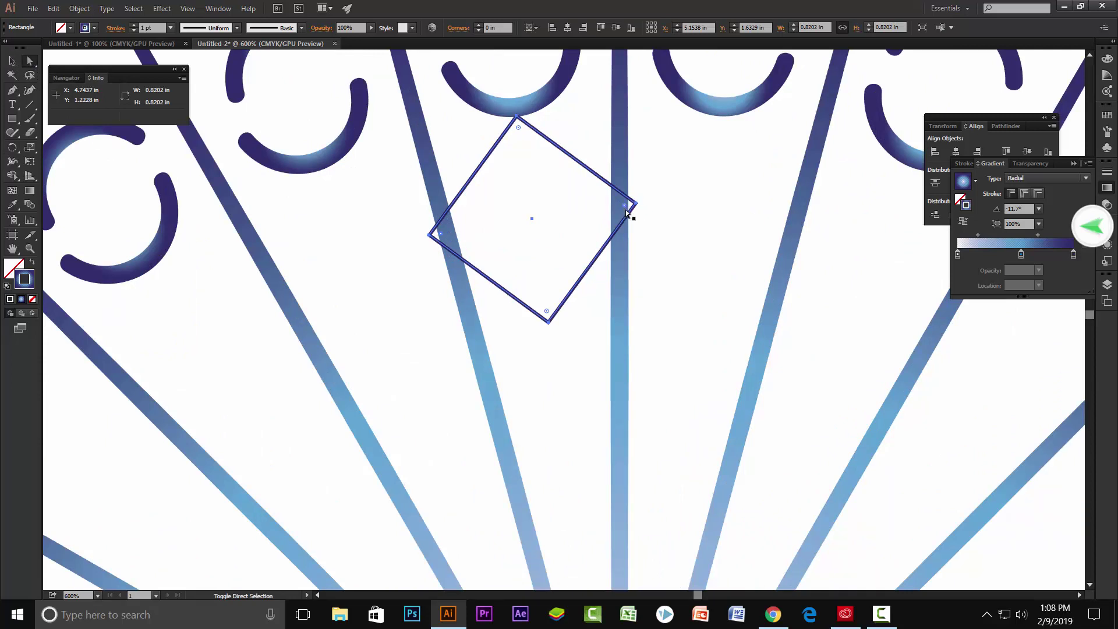
{"action": "mouse_move", "coordinate": [627, 214]}
{"action": "left_mouse_down"}
{"action": "mouse_move", "coordinate": [491, 228]}
{"action": "mouse_move", "coordinate": [505, 224]}
{"action": "left_mouse_up"}
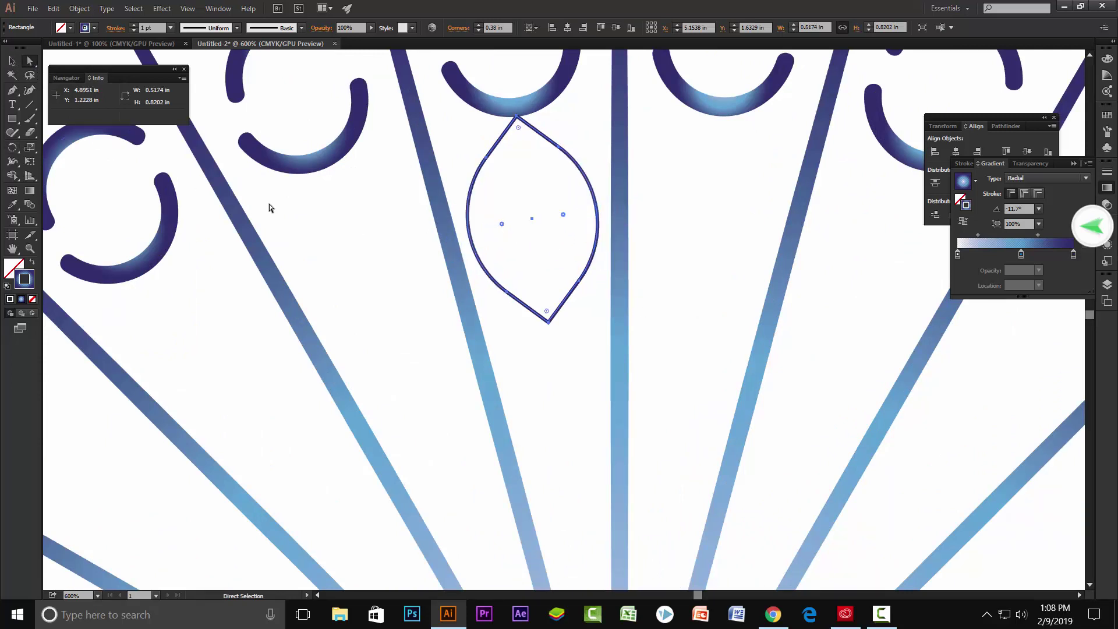
{"action": "left_click", "coordinate": [11, 61]}
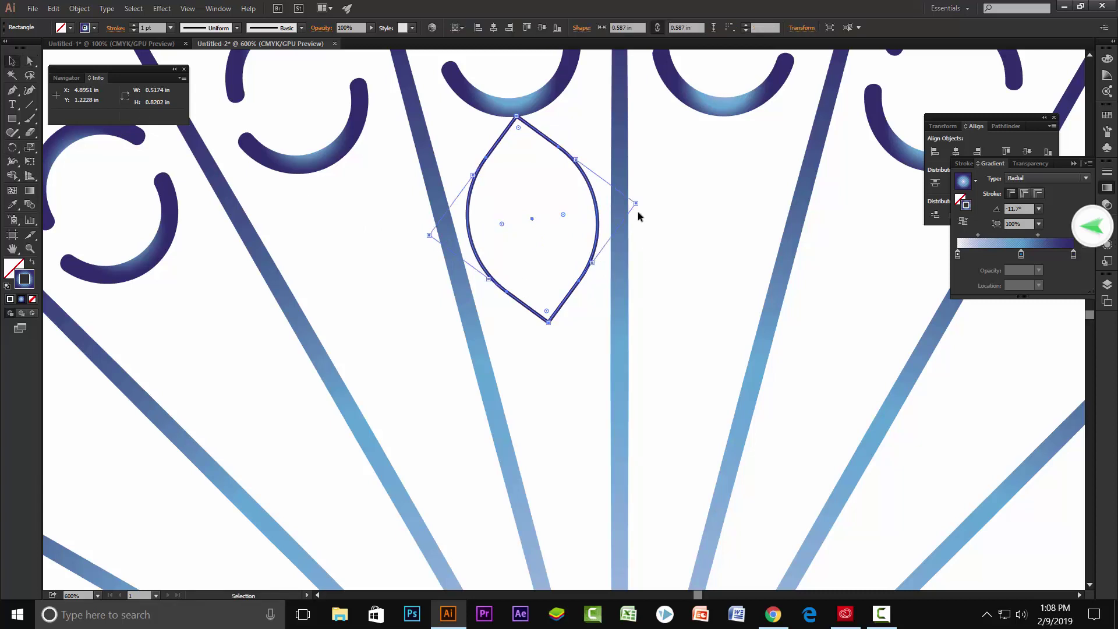
{"action": "left_click_drag", "start_coordinate": [638, 204], "coordinate": [650, 218]}
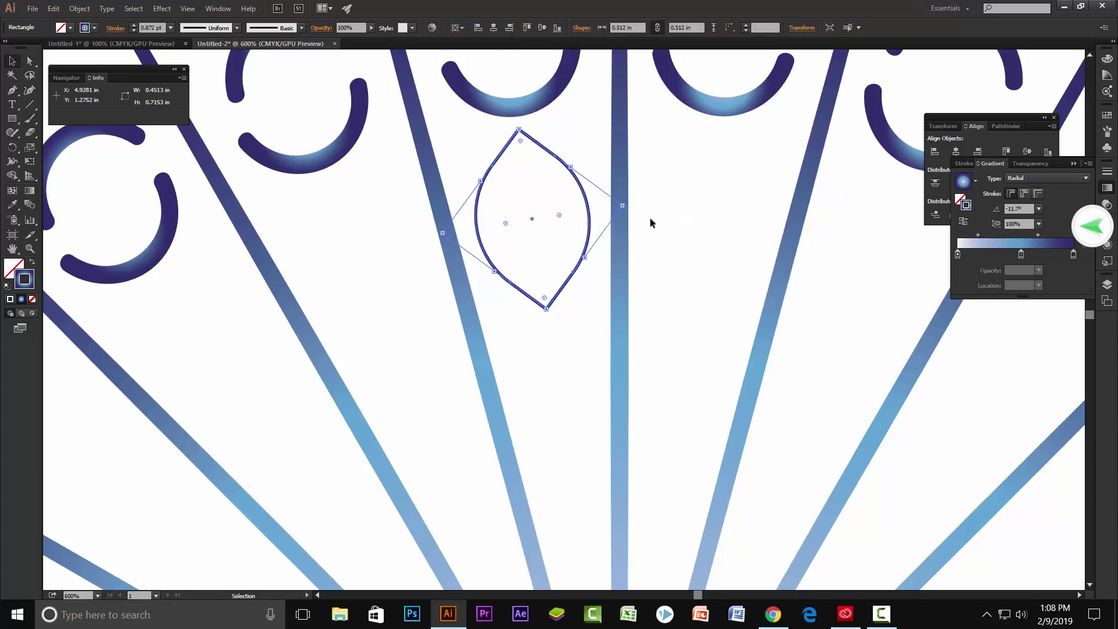
- Make the leaf's fill active and apply a light-to-deep blue radial gradient from the Gradient panel
{"action": "scroll", "coordinate": [651, 218], "scroll_direction": "down", "scroll_amount": 1}
{"action": "scroll", "coordinate": [651, 218], "scroll_direction": "down", "scroll_amount": 2}
{"action": "scroll", "coordinate": [624, 212], "scroll_direction": "down", "scroll_amount": 1}
{"action": "scroll", "coordinate": [602, 181], "scroll_direction": "up", "scroll_amount": 2}
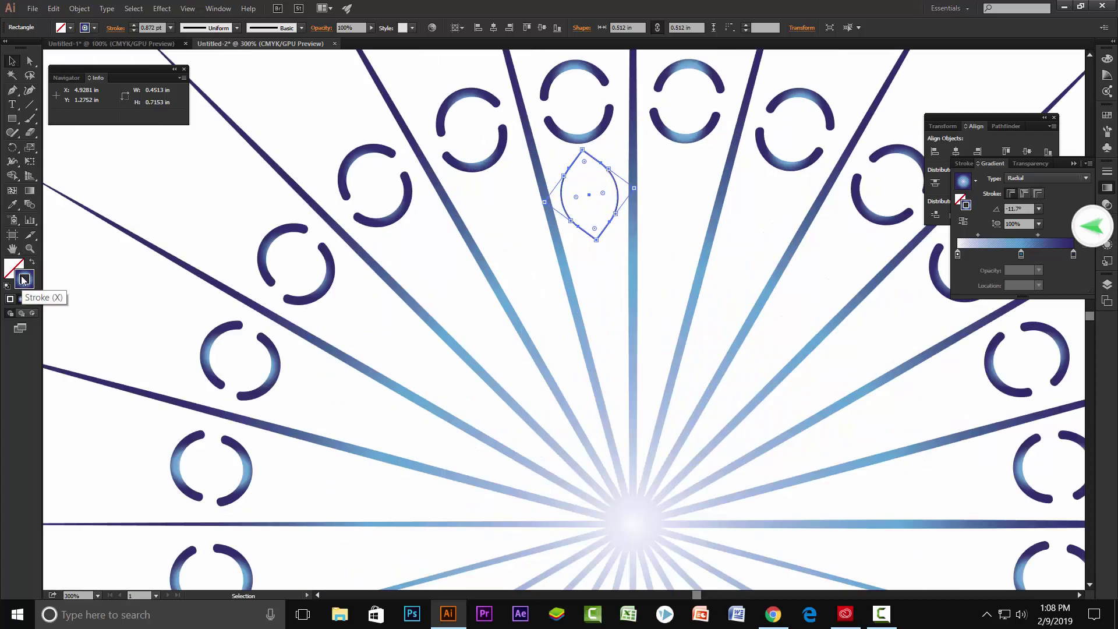
{"action": "left_click", "coordinate": [70, 27]}
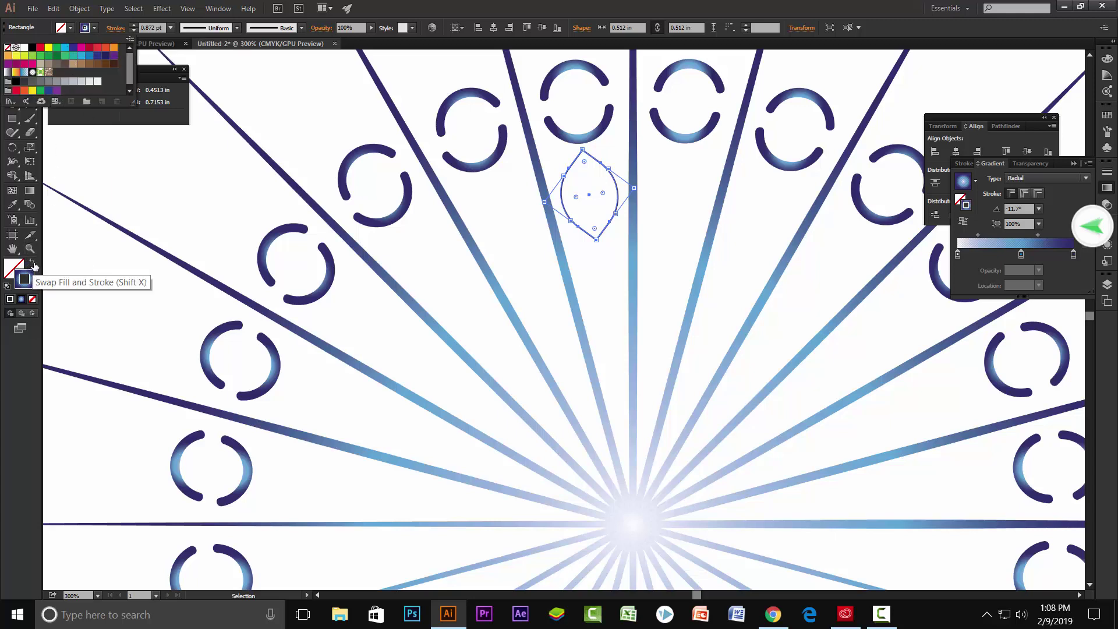
{"action": "left_click", "coordinate": [21, 266]}
{"action": "left_click", "coordinate": [21, 266]}
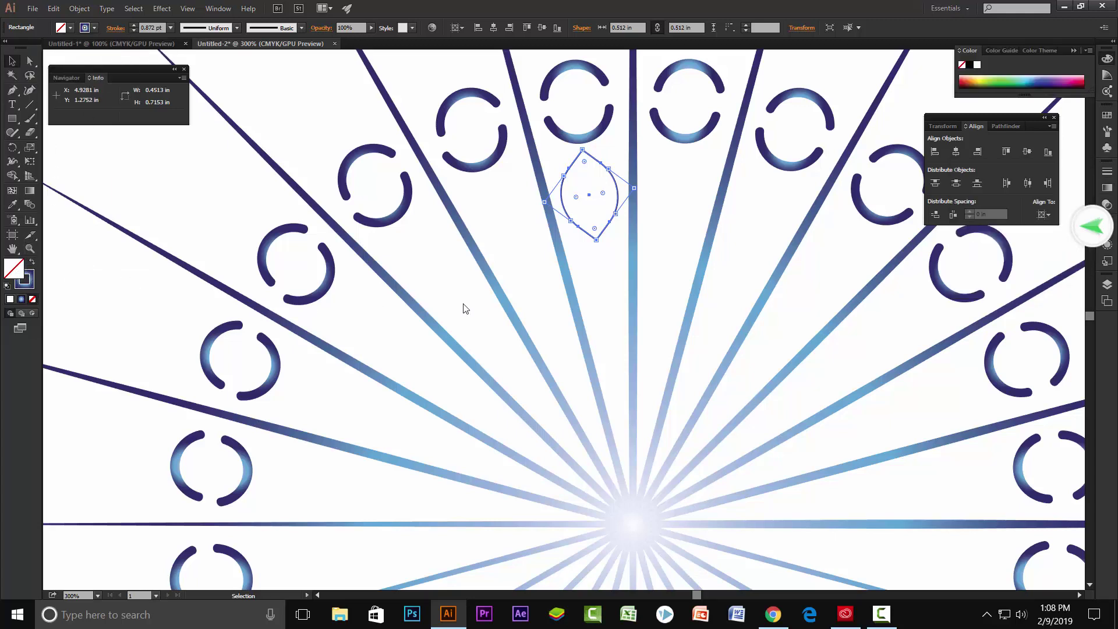
{"action": "left_click", "coordinate": [30, 193]}
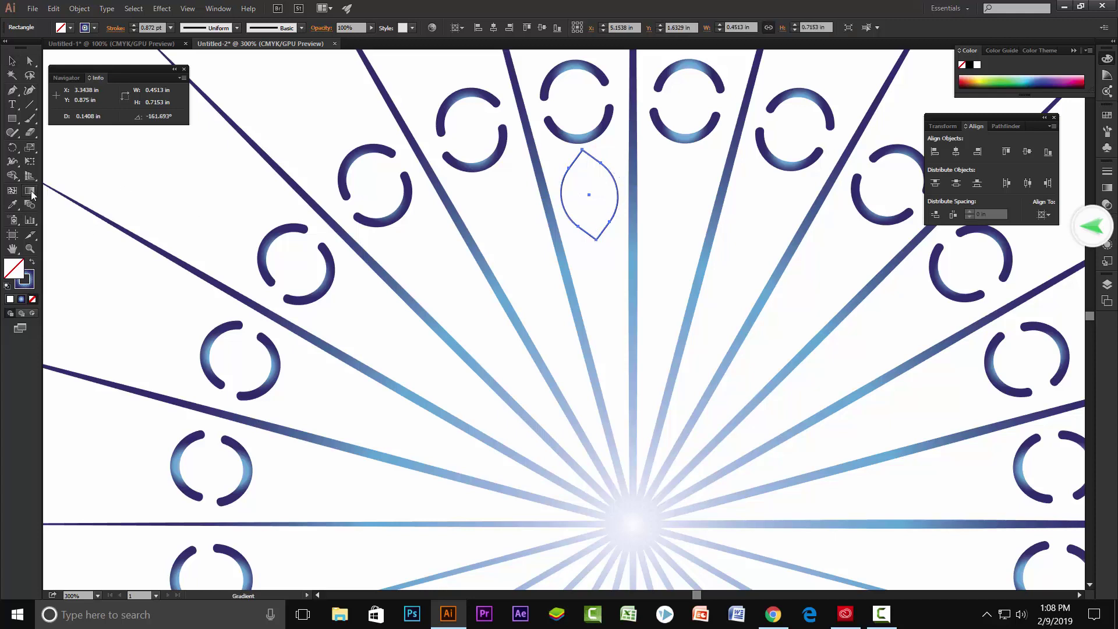
{"action": "double_click", "coordinate": [32, 196]}
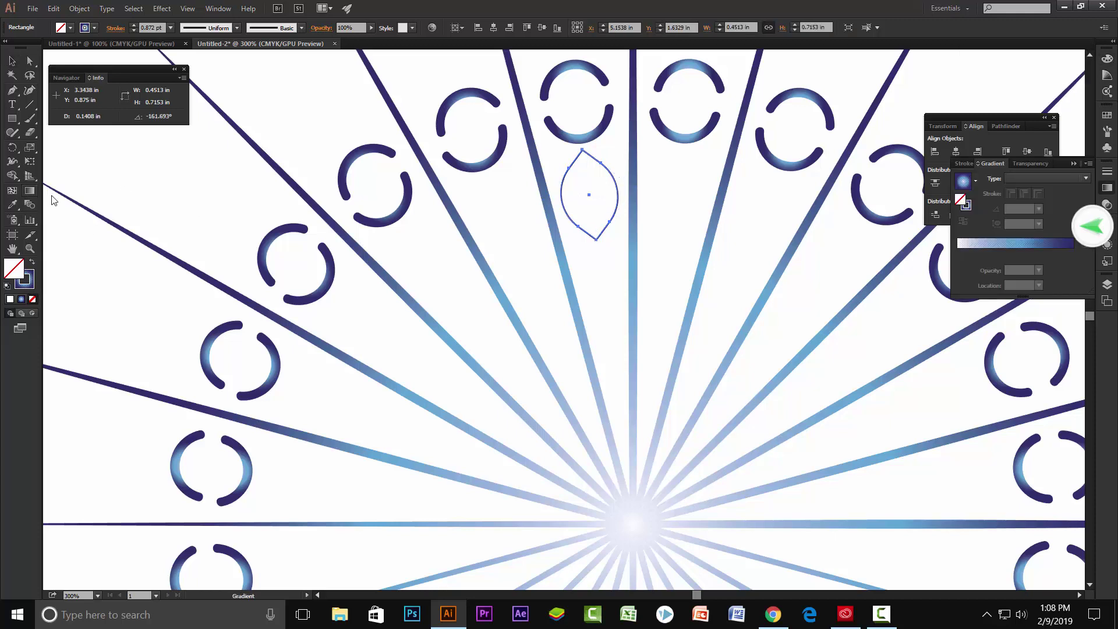
{"action": "left_click", "coordinate": [1022, 250]}
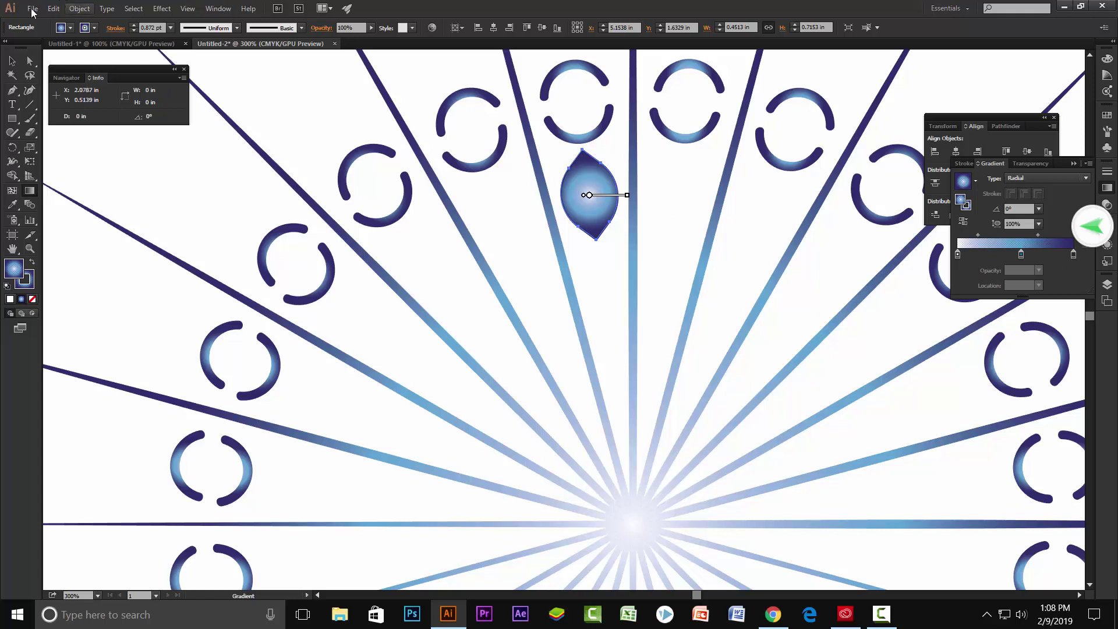
- Make a rotated copy of the gradient leaf around the starburst centre
{"action": "key", "text": "v"}
{"action": "scroll", "coordinate": [596, 258], "scroll_direction": "down", "scroll_amount": 1}
{"action": "scroll", "coordinate": [596, 258], "scroll_direction": "down", "scroll_amount": 1}
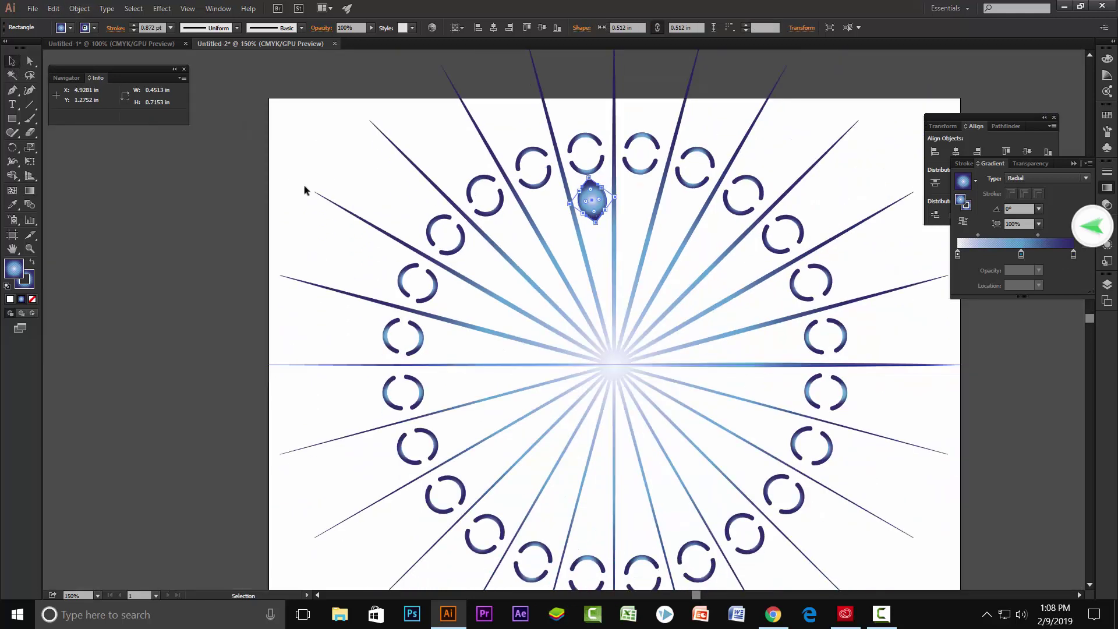
{"action": "left_click", "coordinate": [12, 147]}
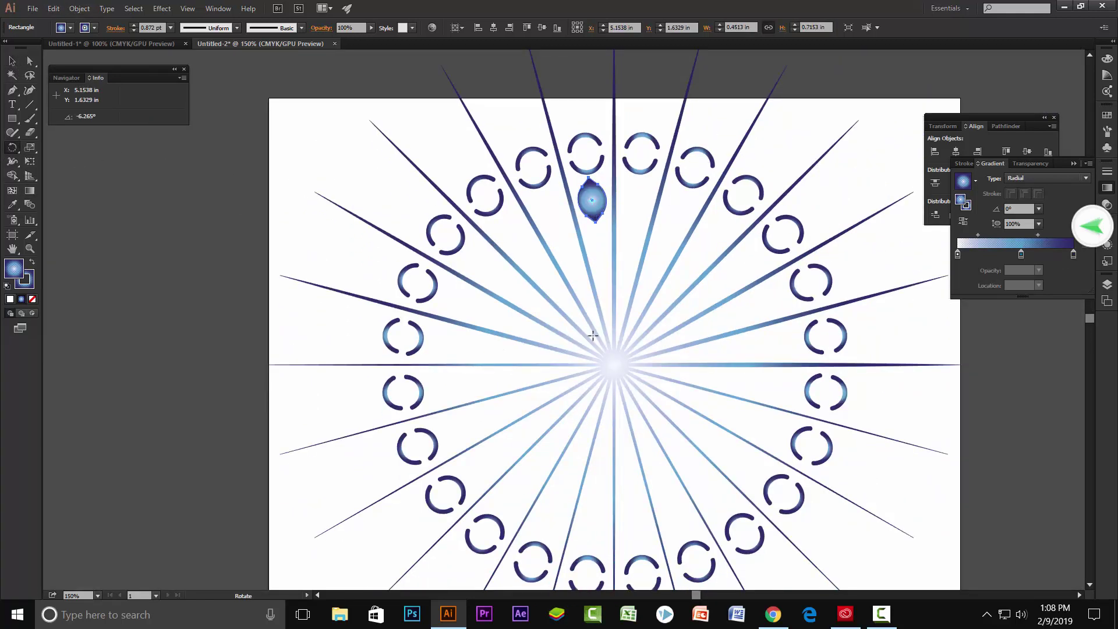
{"action": "left_click", "coordinate": [615, 365]}
{"action": "left_click_drag", "start_coordinate": [597, 201], "coordinate": [635, 209]}
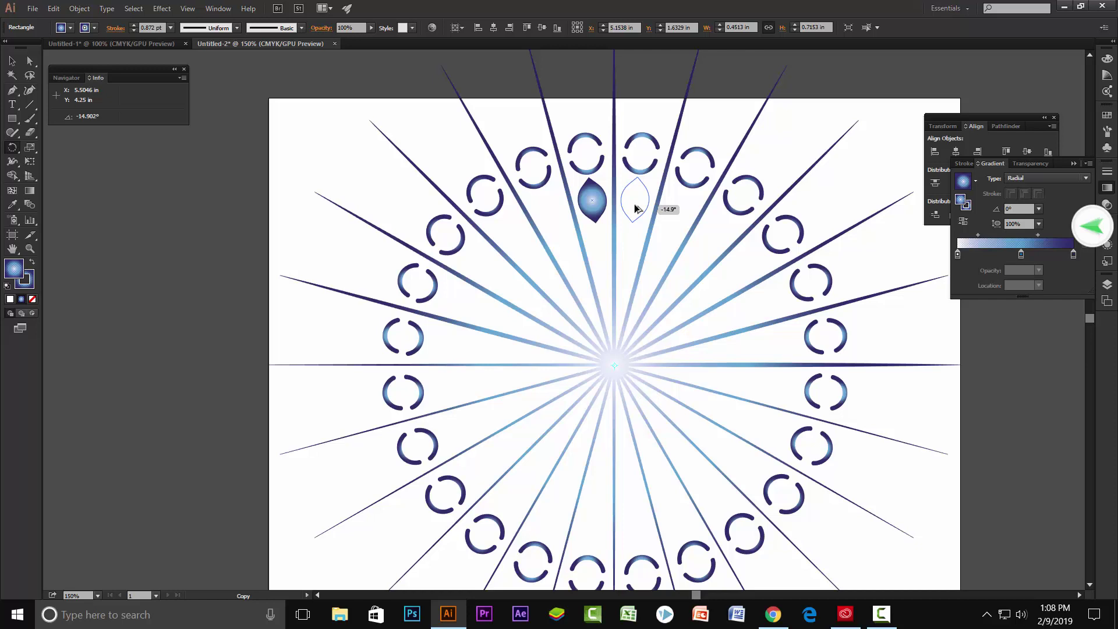
{"action": "left_click_drag", "start_coordinate": [635, 208], "coordinate": [636, 208]}
{"action": "left_click_drag", "start_coordinate": [636, 208], "coordinate": [637, 208]}
- Repeat the rotated leaf copy with Ctrl+D to continue it around the circle
{"action": "key", "text": "v"}
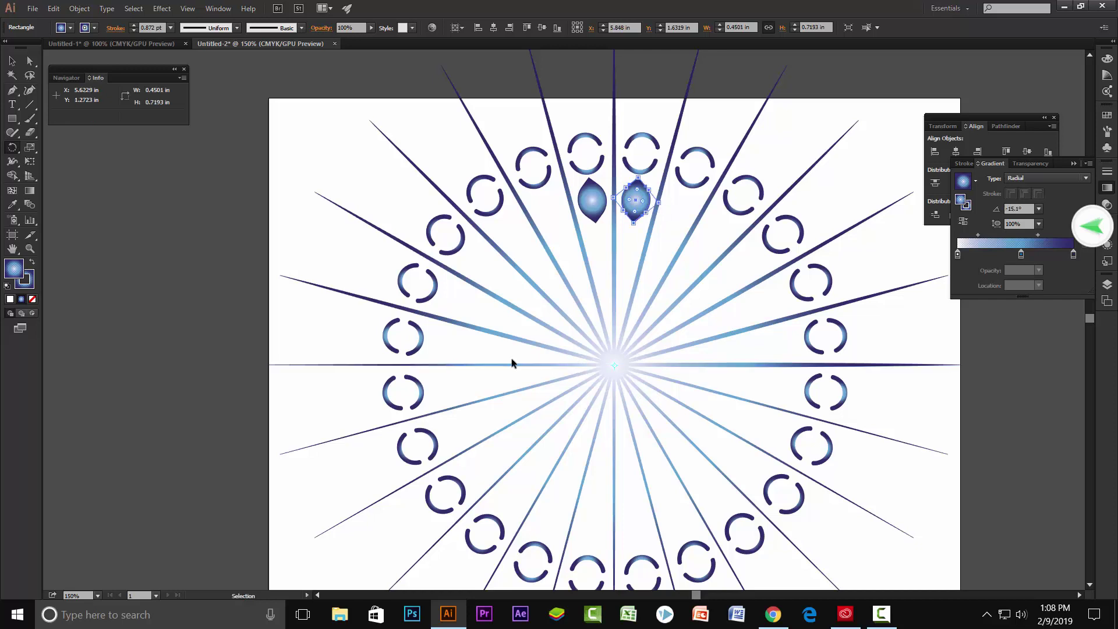
{"action": "key", "text": "ctrl+d"}
{"action": "key", "text": "ctrl+d"}
{"action": "key", "text": "ctrl+d"}
{"action": "key", "text": "ctrl+d"}
{"action": "key", "text": "ctrl+d"}
{"action": "key", "text": "ctrl+d"}
{"action": "key", "text": "ctrl+d"}
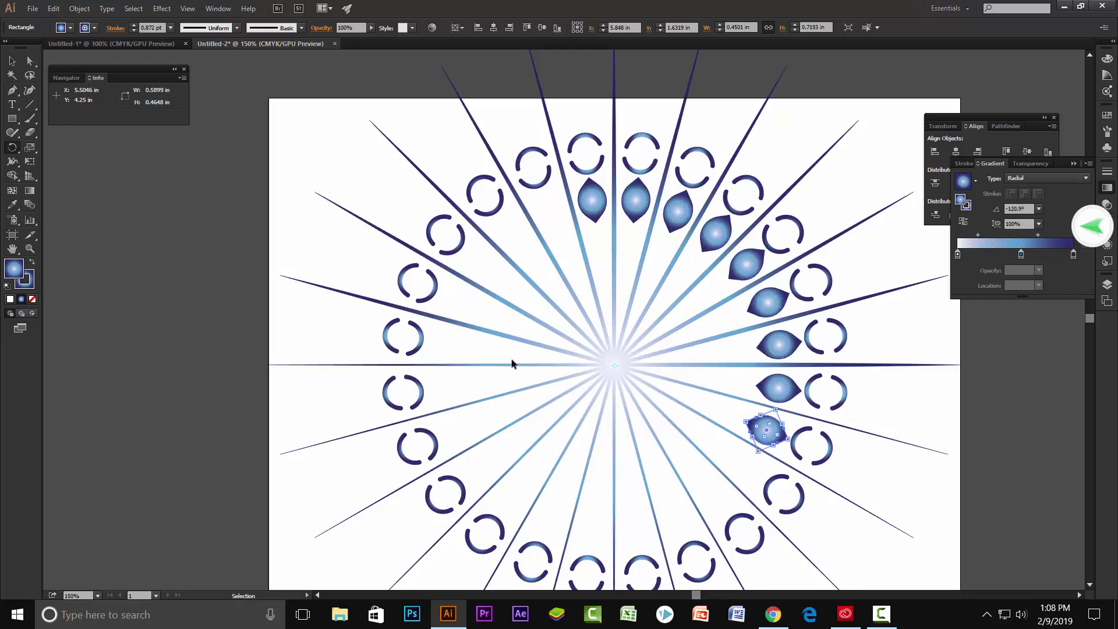
{"action": "key", "text": "ctrl+d"}
{"action": "key", "text": "ctrl+d"}
{"action": "key", "text": "ctrl+d"}
{"action": "key", "text": "ctrl+d"}
{"action": "key", "text": "ctrl+d"}
{"action": "key", "text": "ctrl+d"}
{"action": "key", "text": "ctrl+d"}
{"action": "key", "text": "ctrl+d"}
{"action": "key", "text": "ctrl+d"}
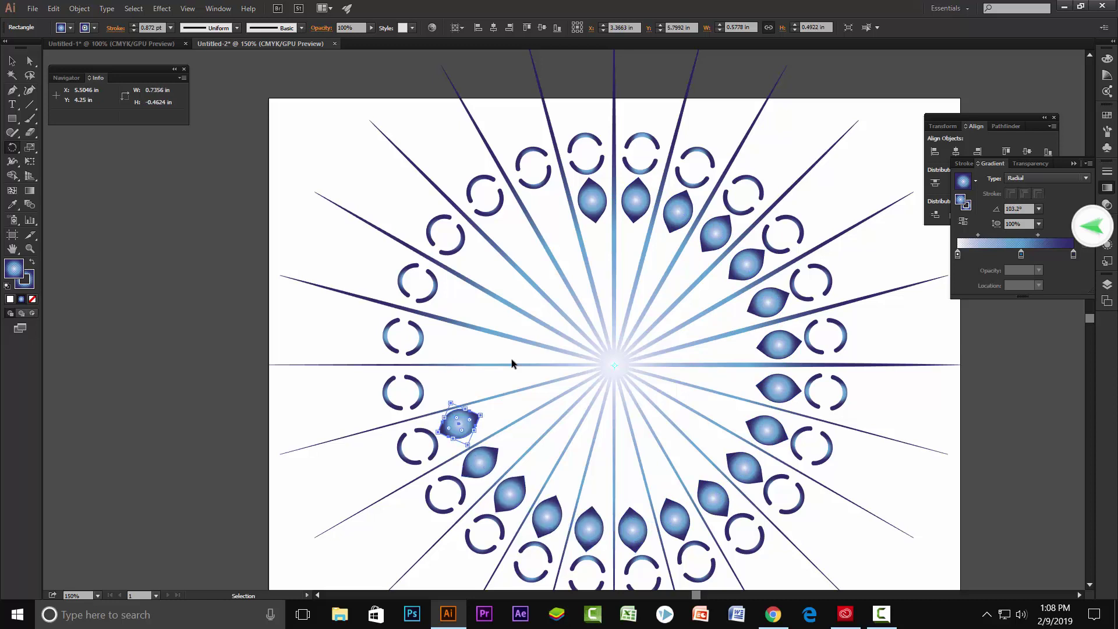
{"action": "key", "text": "ctrl+d"}
{"action": "key", "text": "ctrl+d"}
{"action": "key", "text": "ctrl+d"}
{"action": "key", "text": "ctrl+d"}
{"action": "key", "text": "ctrl+d"}
{"action": "key", "text": "ctrl+d"}
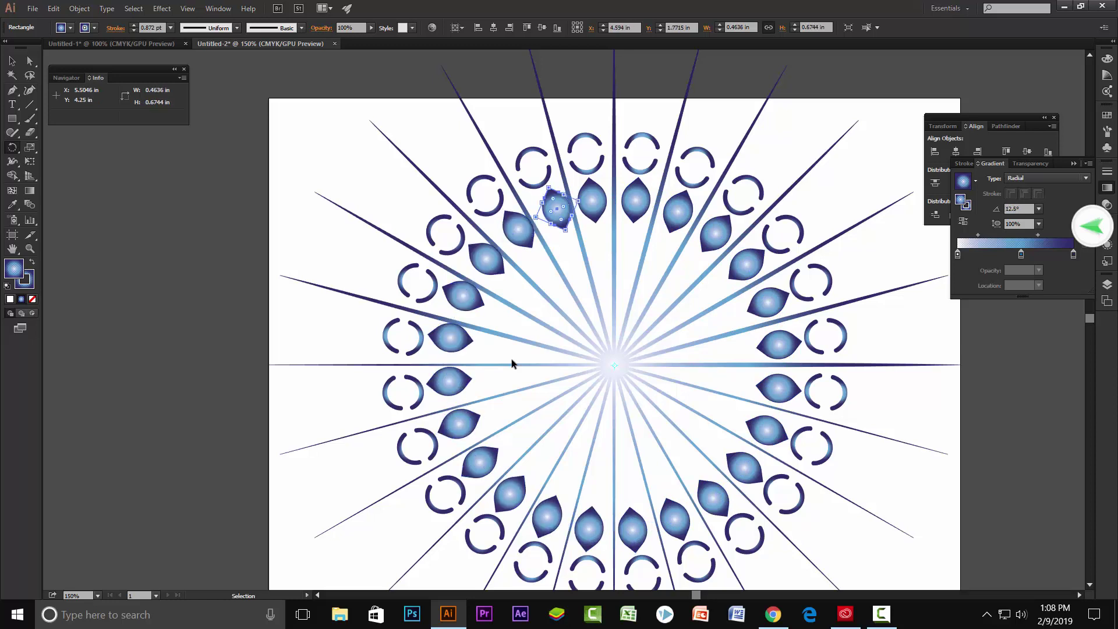
- Undo the leaf copies and a trial freehand rotation, leaving the single leaf
{"action": "key", "text": "r"}
{"action": "scroll", "coordinate": [568, 197], "scroll_direction": "up", "scroll_amount": 2}
{"action": "key", "text": "ctrl+z"}
{"action": "key", "text": "ctrl+z"}
{"action": "key", "text": "ctrl+z"}
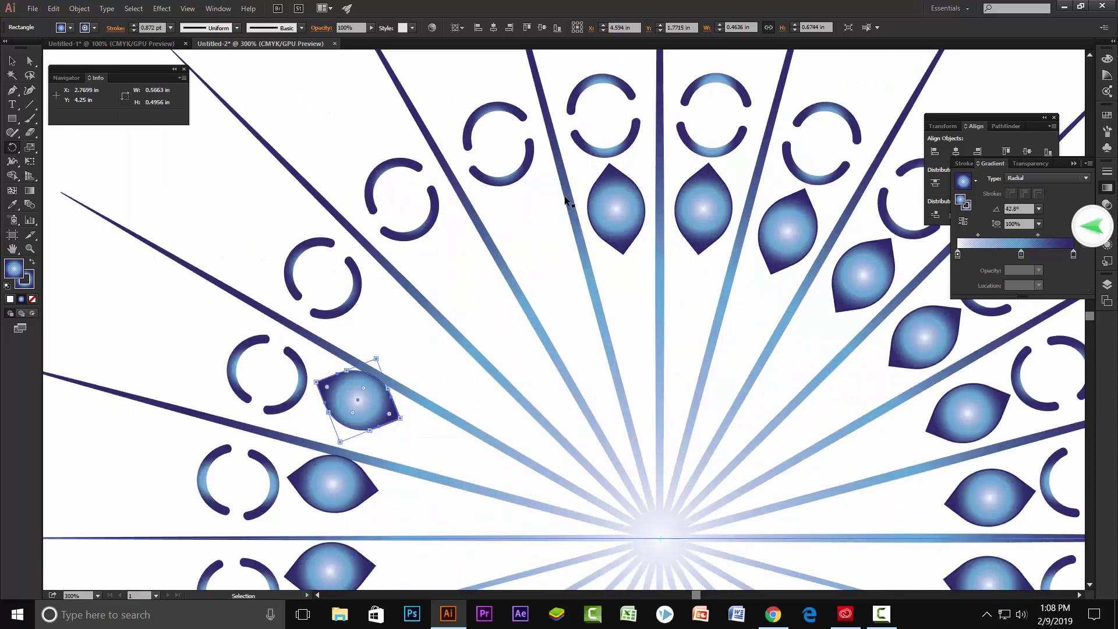
{"action": "key", "text": "ctrl+z"}
{"action": "key", "text": "ctrl+z"}
{"action": "key", "text": "ctrl+z"}
{"action": "key", "text": "ctrl+z"}
{"action": "key", "text": "ctrl+z"}
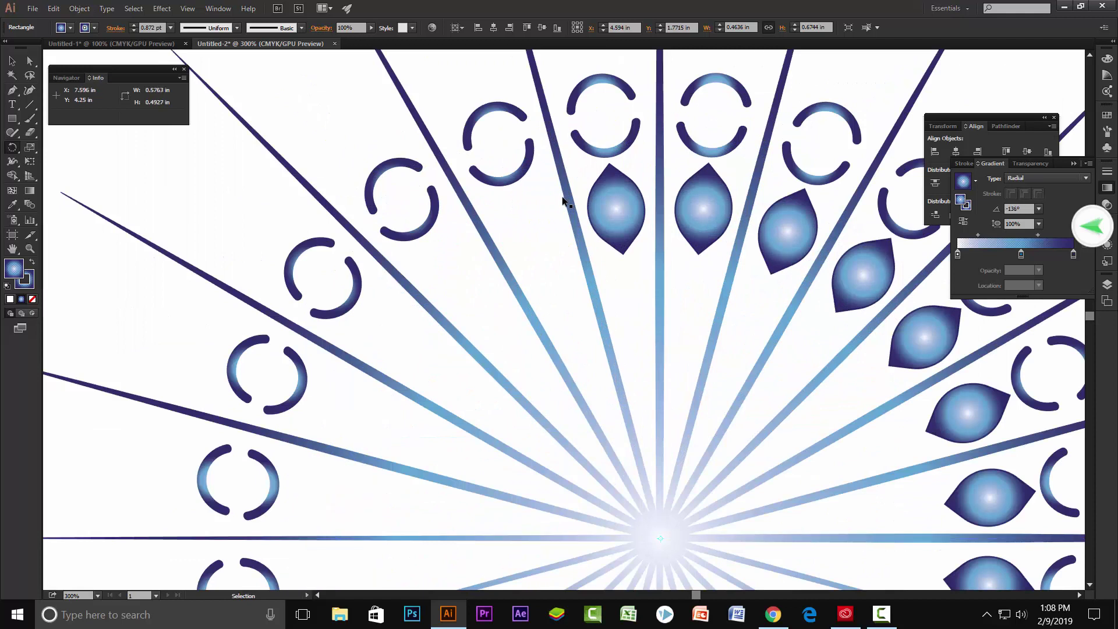
{"action": "key", "text": "ctrl+z"}
{"action": "key", "text": "ctrl+z"}
{"action": "key", "text": "ctrl+z"}
{"action": "key", "text": "ctrl+z"}
{"action": "key", "text": "ctrl+z"}
{"action": "key", "text": "ctrl+z"}
{"action": "key", "text": "ctrl+z"}
{"action": "key", "text": "r"}
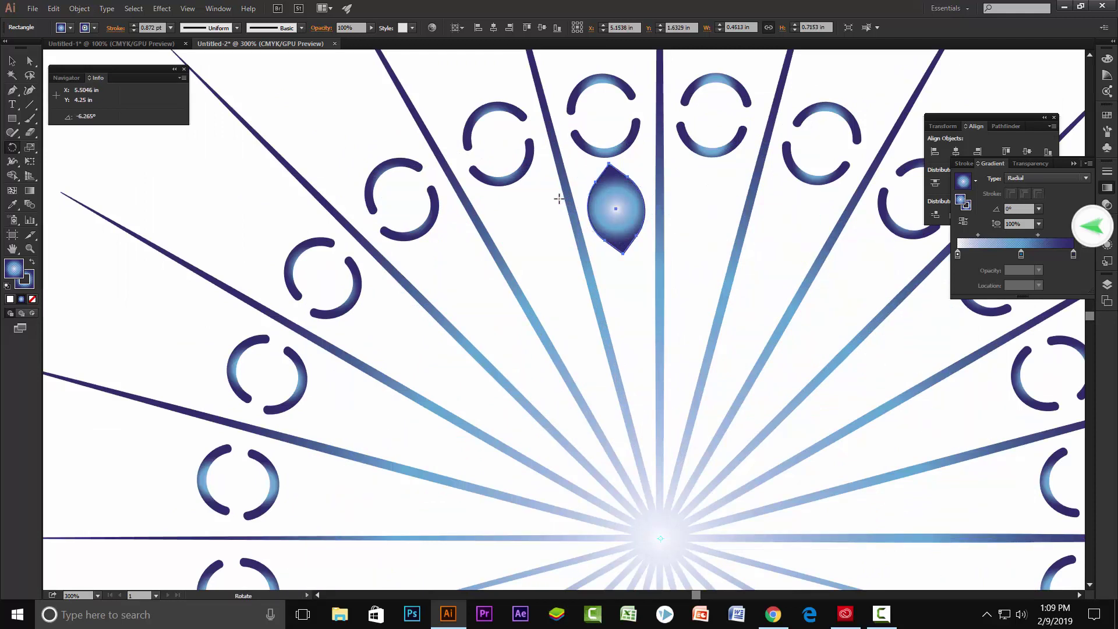
{"action": "left_click_drag", "start_coordinate": [631, 166], "coordinate": [642, 174]}
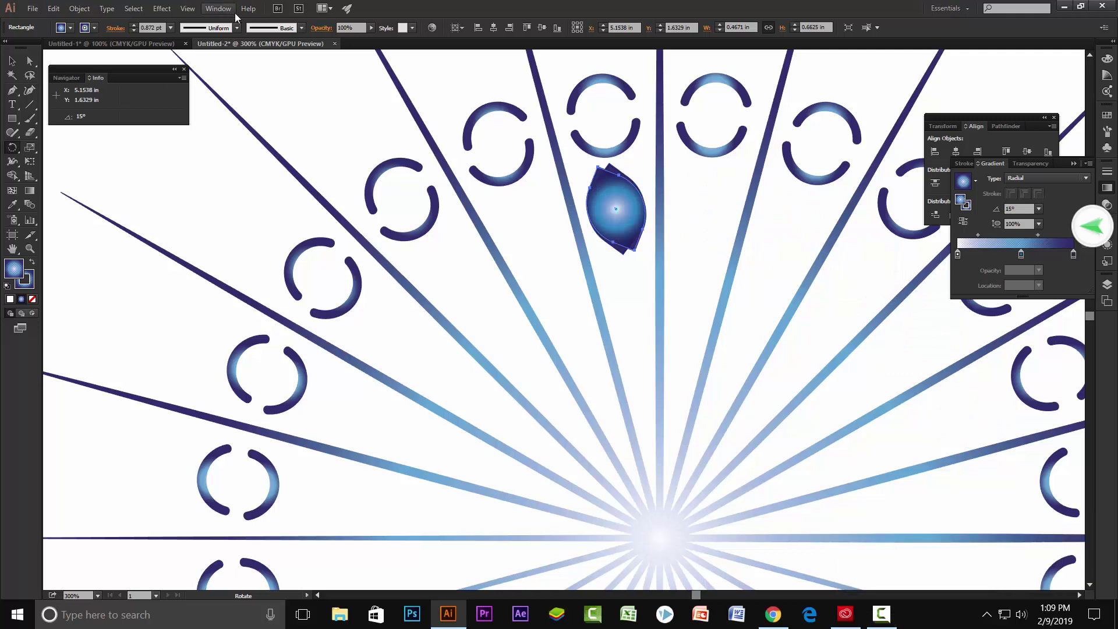
{"action": "key", "text": "ctrl+z"}
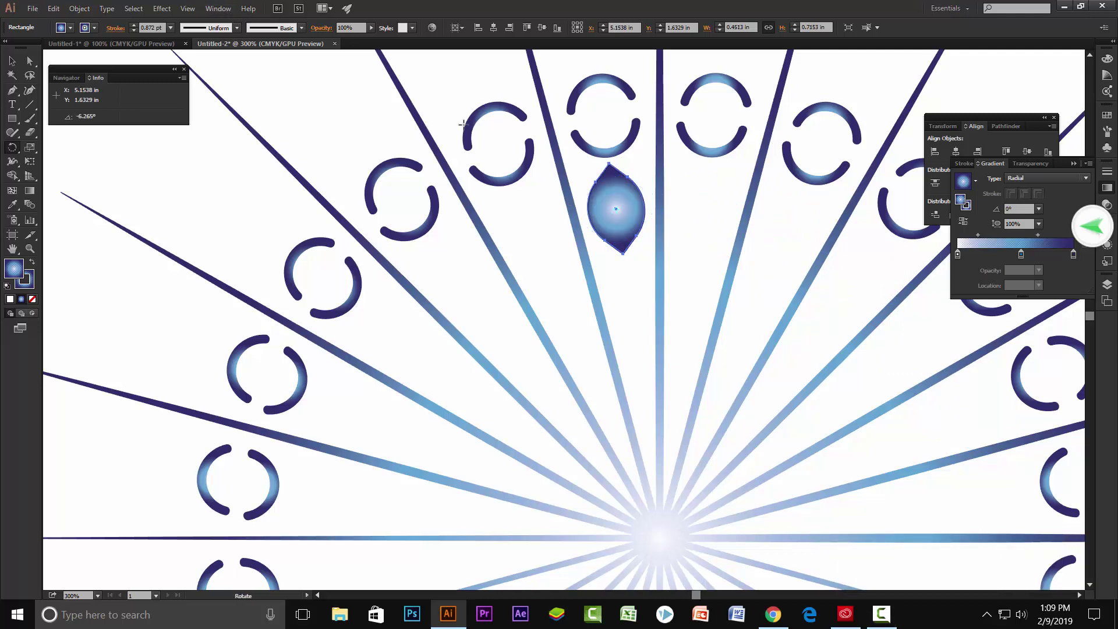
- Rotate the leaf exactly 15° through the Rotate dialog
{"action": "double_click", "coordinate": [12, 147]}
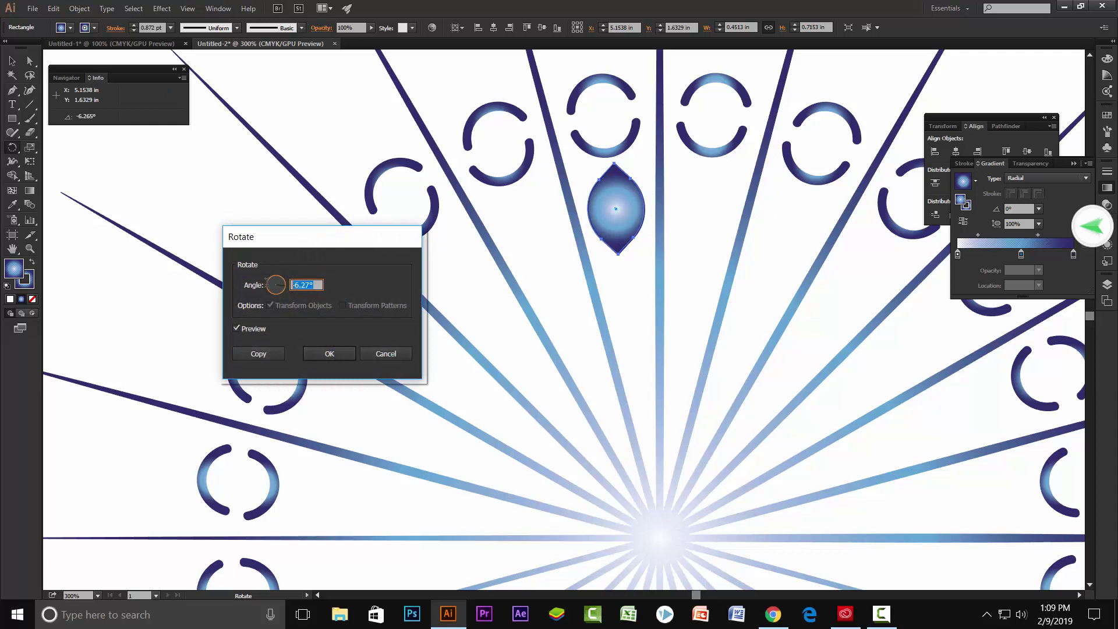
{"action": "type", "text": "15"}
{"action": "left_click", "coordinate": [332, 353]}
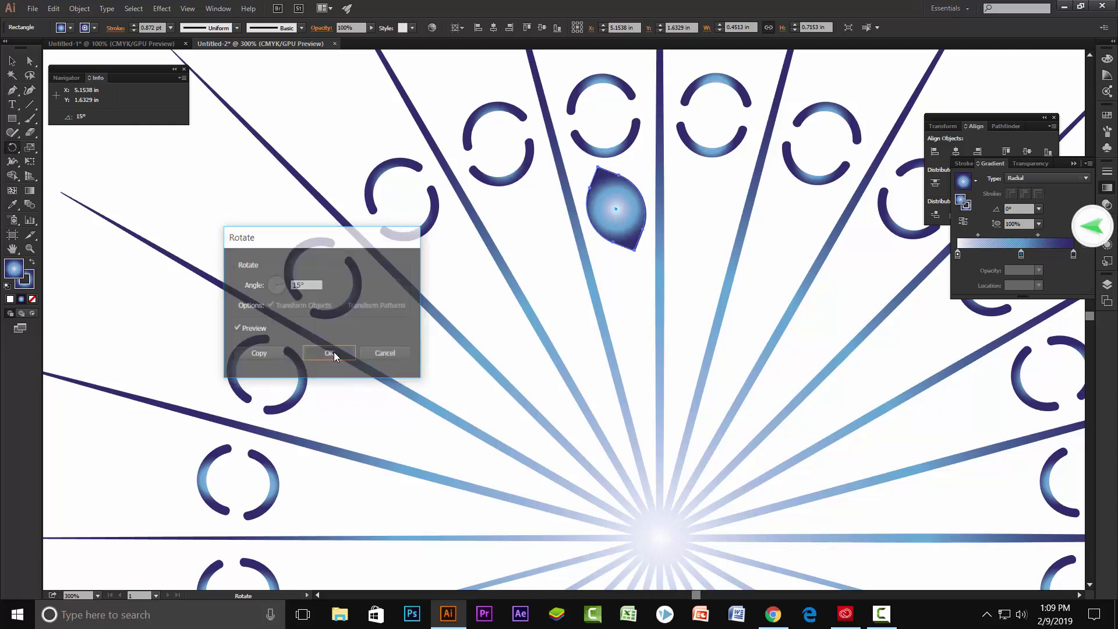
{"action": "left_click", "coordinate": [29, 148]}
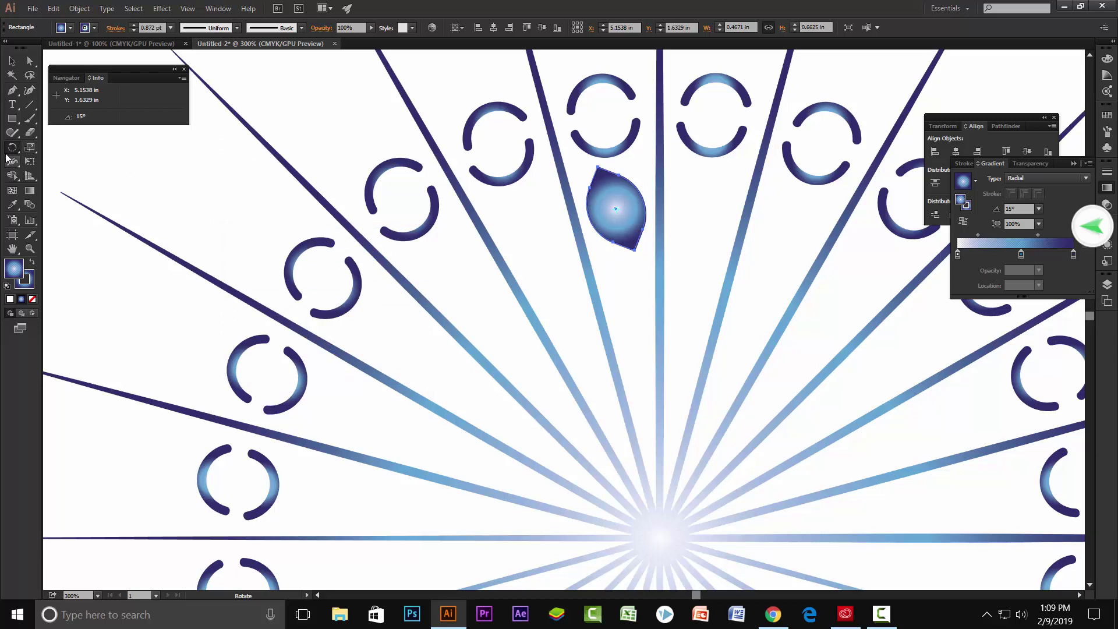
- Make a further 15° rotated copy of the leaf, then deselect
{"action": "double_click", "coordinate": [12, 147]}
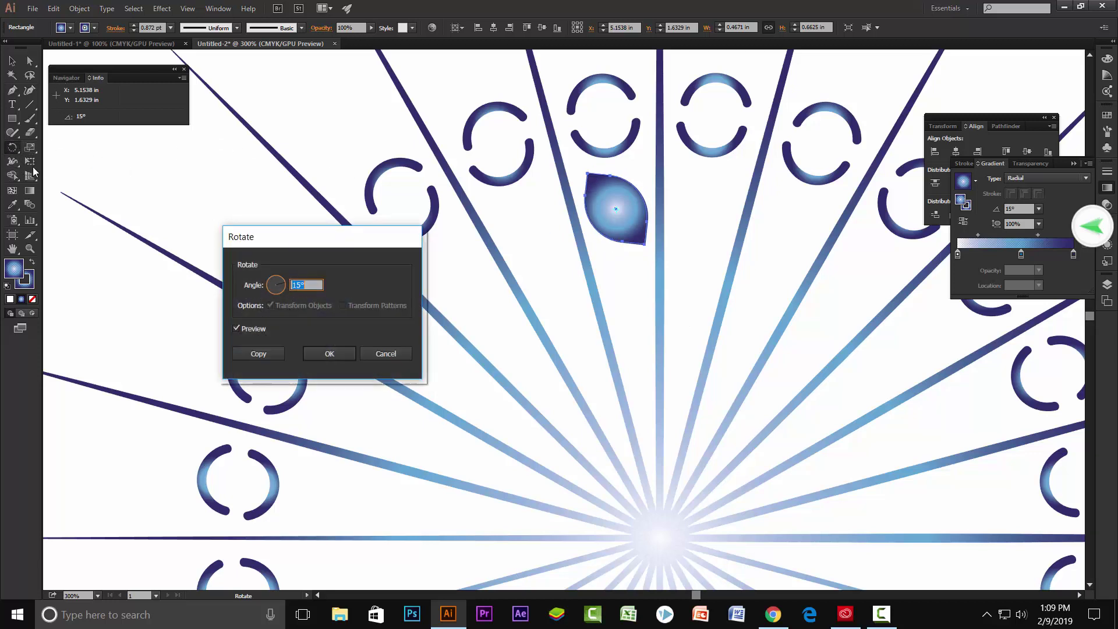
{"action": "left_click", "coordinate": [252, 353]}
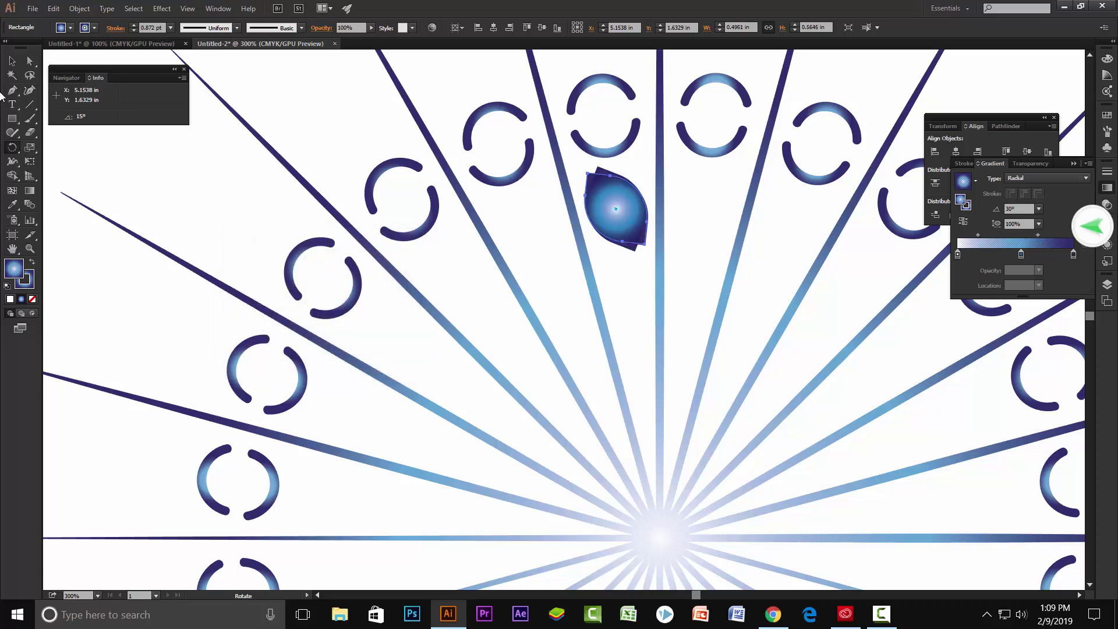
{"action": "left_click", "coordinate": [12, 60]}
{"action": "left_click", "coordinate": [766, 240]}
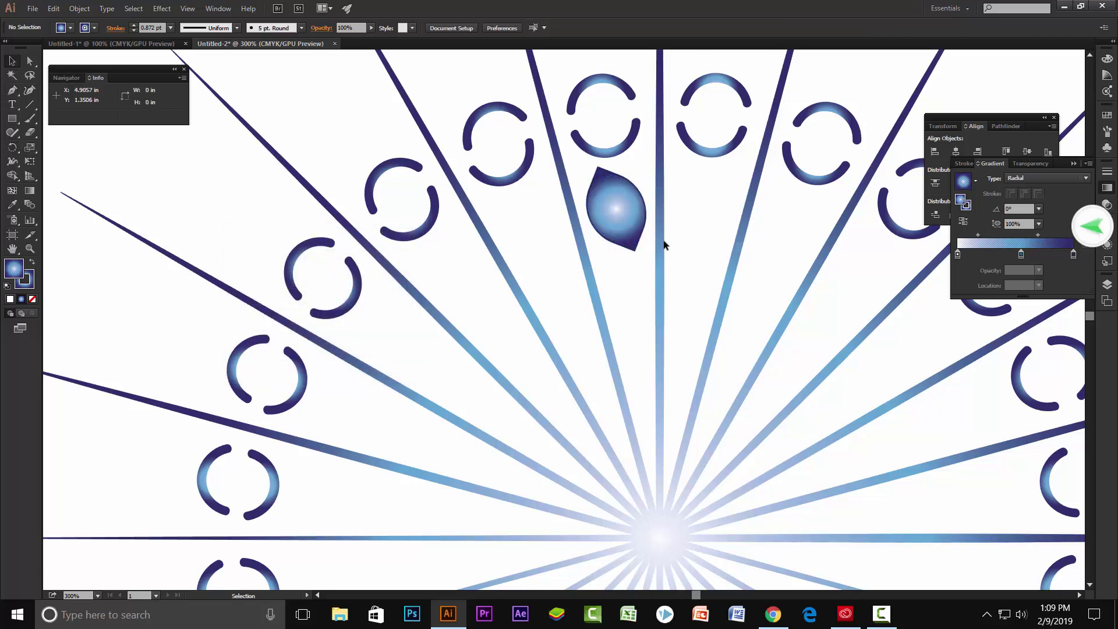
- Undo the last rotation and swing a new rotated copy of the leaf rightward around the centre
{"action": "scroll", "coordinate": [640, 212], "scroll_direction": "down", "scroll_amount": 1}
{"action": "key", "text": "a"}
{"action": "left_click", "coordinate": [645, 222]}
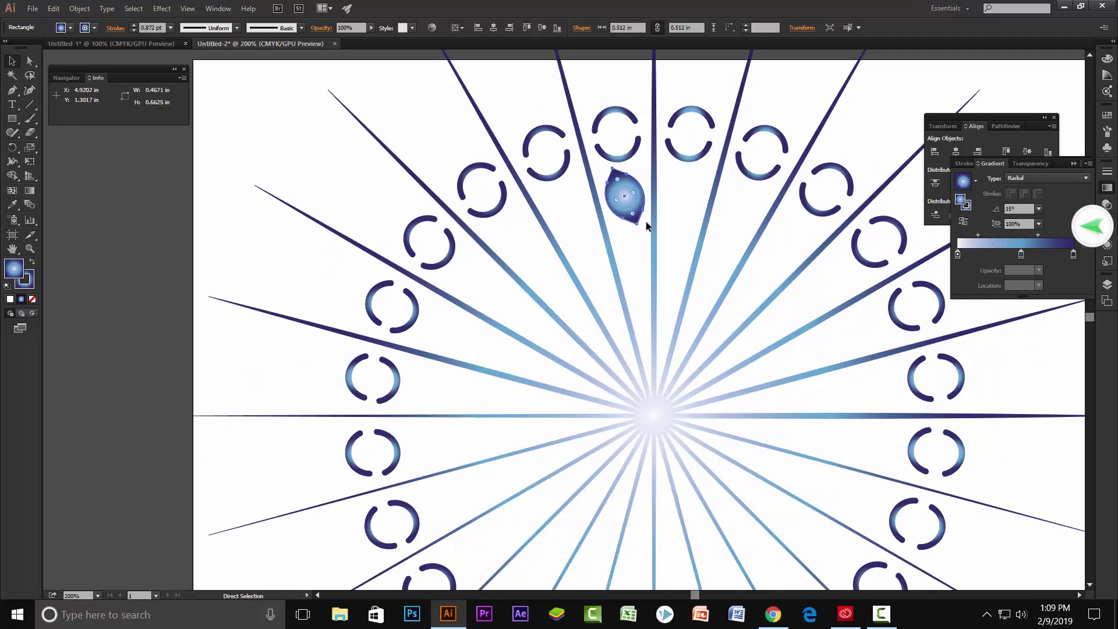
{"action": "key", "text": "ctrl+z"}
{"action": "key", "text": "v"}
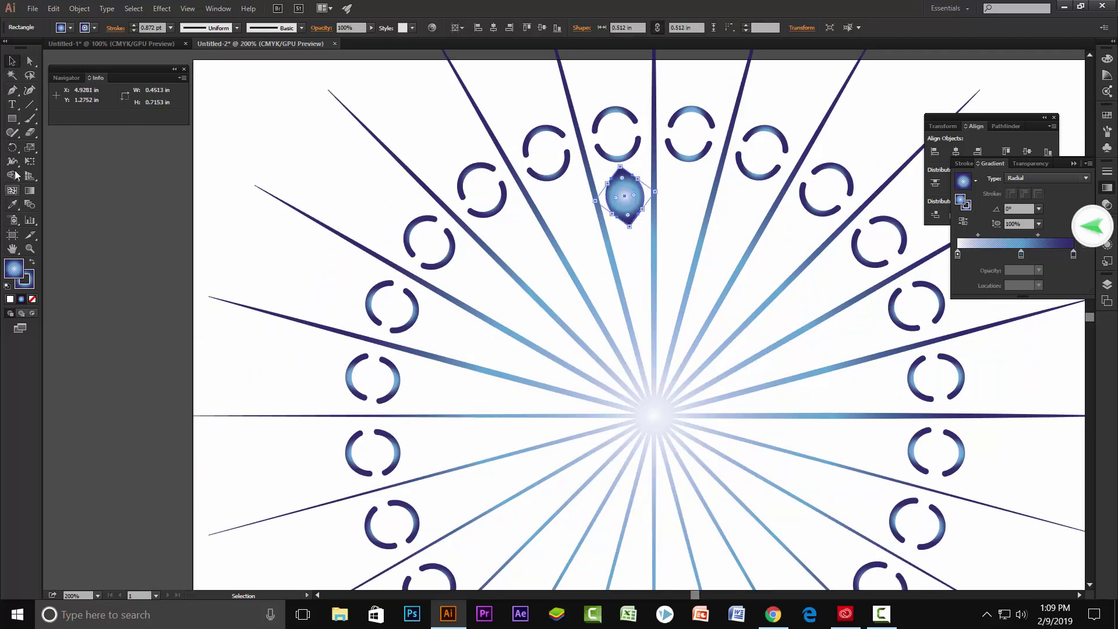
{"action": "left_click", "coordinate": [12, 148]}
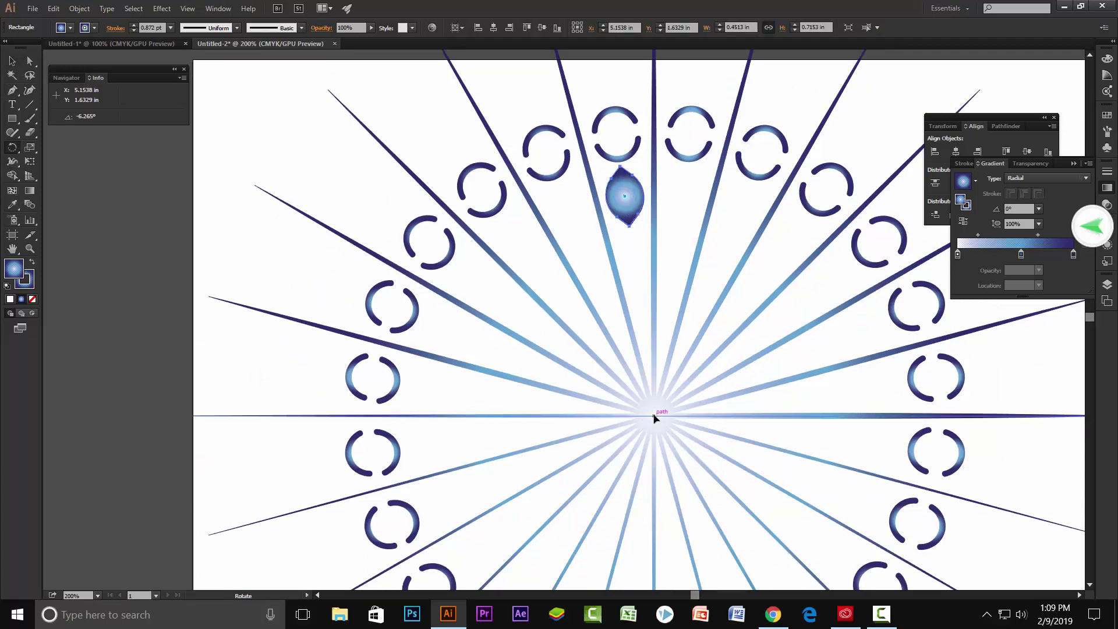
{"action": "scroll", "coordinate": [644, 181], "scroll_direction": "up", "scroll_amount": 1}
{"action": "scroll", "coordinate": [645, 180], "scroll_direction": "up", "scroll_amount": 3}
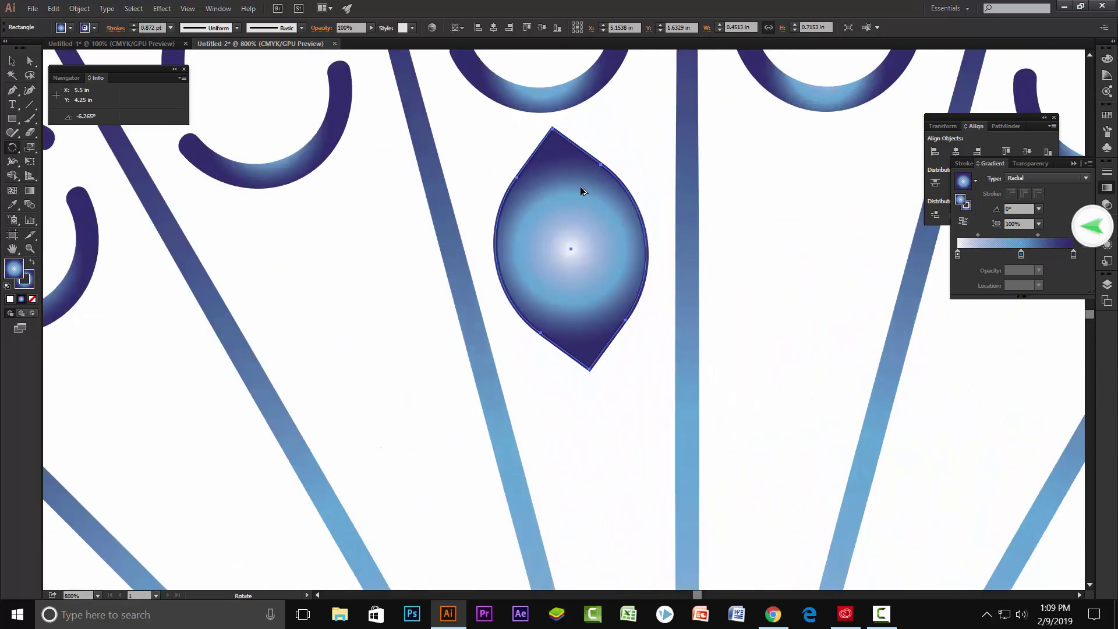
{"action": "left_click_drag", "start_coordinate": [583, 191], "coordinate": [824, 210]}
- Repeat the leaf copy with Ctrl+D around the circle and zoom out to check the ring
{"action": "scroll", "coordinate": [685, 212], "scroll_direction": "down", "scroll_amount": 3}
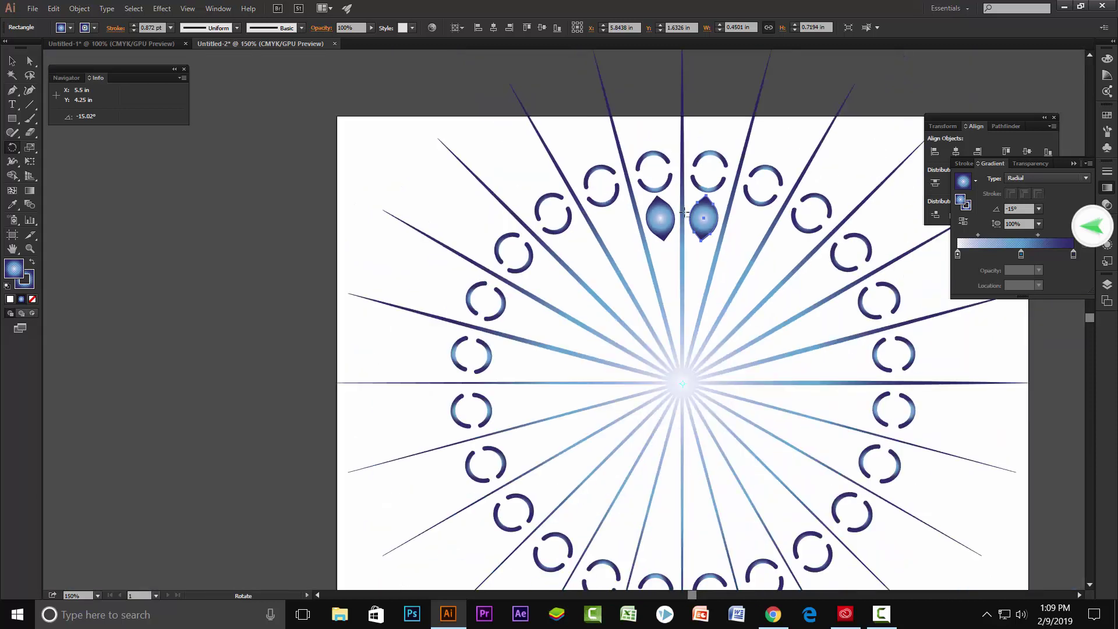
{"action": "key", "text": "ctrl+d"}
{"action": "key", "text": "ctrl+d"}
{"action": "key", "text": "ctrl+d"}
{"action": "key", "text": "ctrl+d"}
{"action": "key", "text": "ctrl+d"}
{"action": "key", "text": "ctrl+d"}
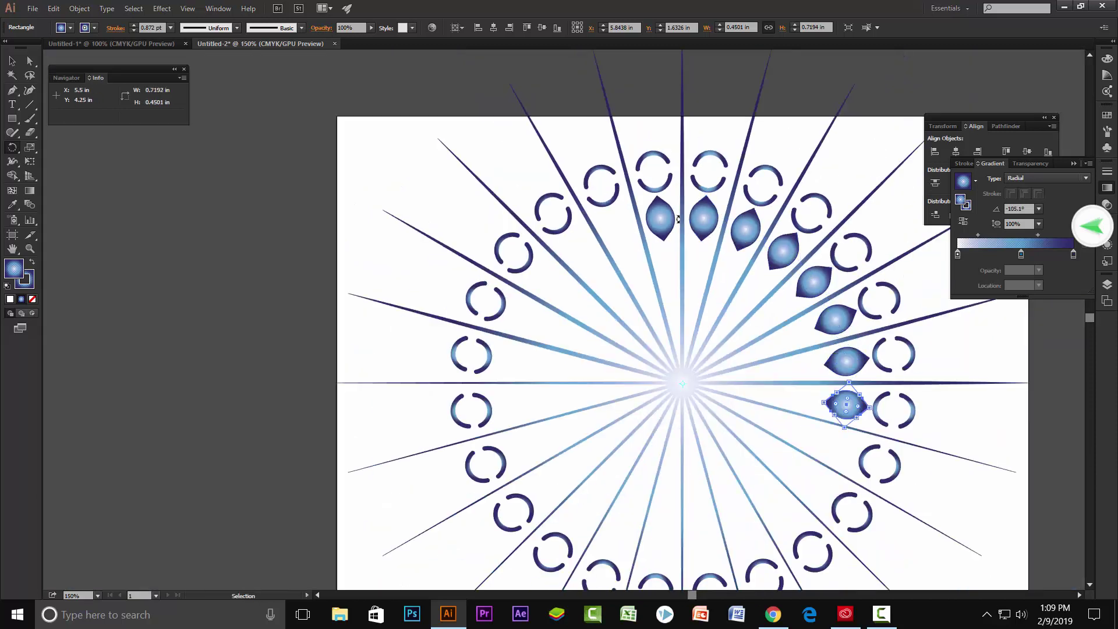
{"action": "key", "text": "ctrl+d"}
{"action": "key", "text": "ctrl+d"}
{"action": "key", "text": "ctrl+d"}
{"action": "key", "text": "ctrl+d"}
{"action": "key", "text": "ctrl+d"}
{"action": "key", "text": "ctrl+d"}
{"action": "key", "text": "ctrl+d"}
{"action": "key", "text": "ctrl+d"}
{"action": "key", "text": "ctrl+d"}
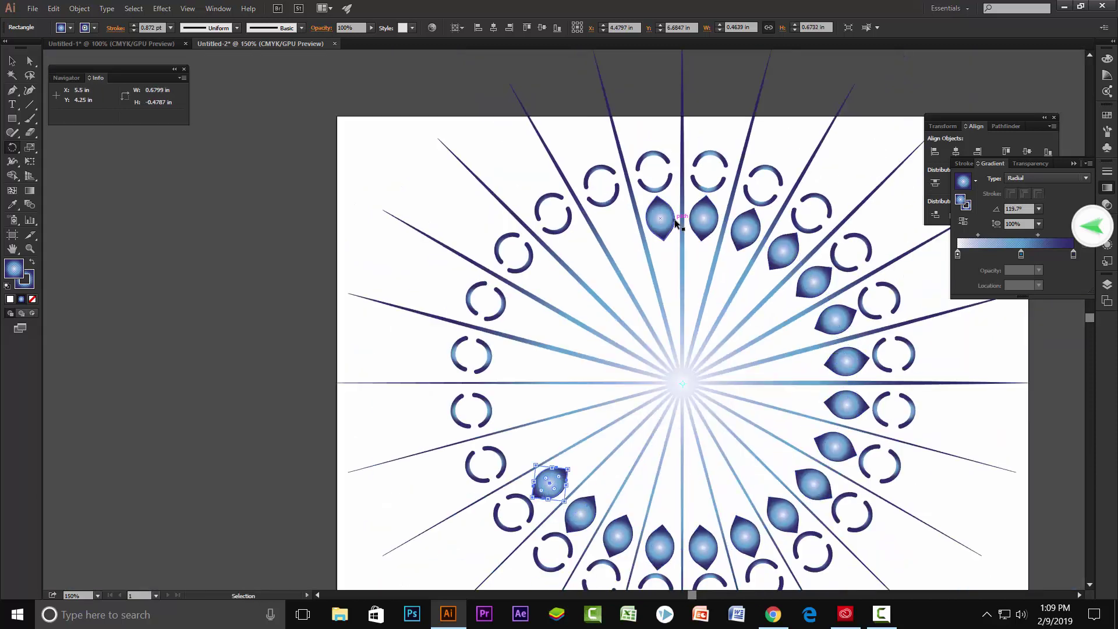
{"action": "key", "text": "ctrl+d"}
{"action": "key", "text": "ctrl+d"}
{"action": "key", "text": "ctrl+d"}
{"action": "key", "text": "ctrl+d"}
{"action": "key", "text": "ctrl+d"}
{"action": "key", "text": "ctrl+d"}
{"action": "key", "text": "ctrl+d"}
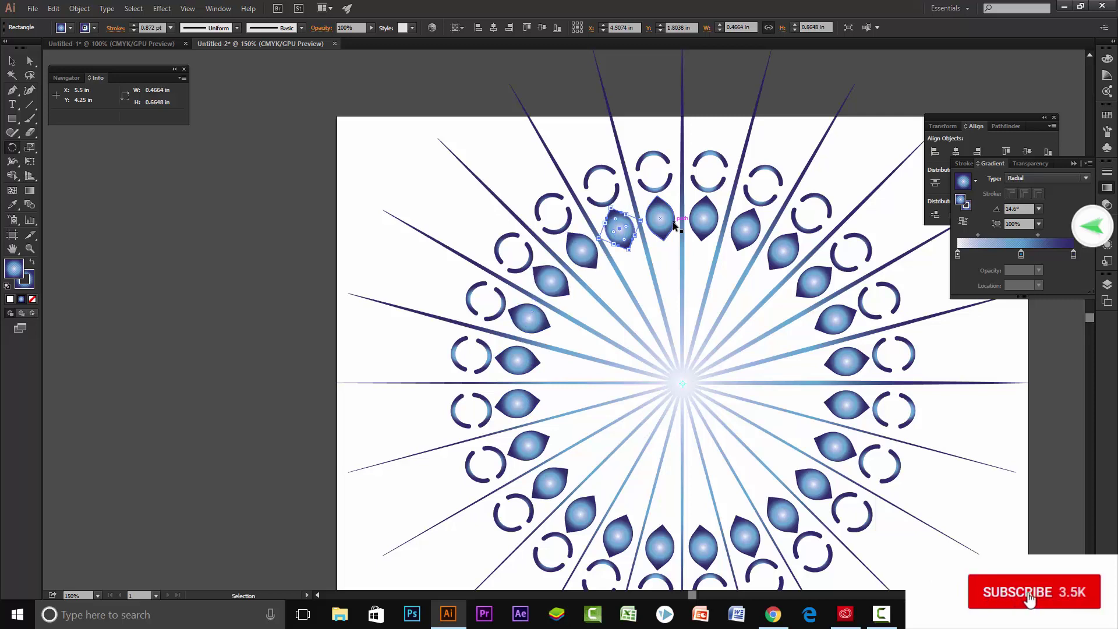
{"action": "key", "text": "ctrl+minus"}
{"action": "key", "text": "ctrl+minus"}
{"action": "key", "text": "ctrl+plus"}
{"action": "key", "text": "ctrl+plus"}
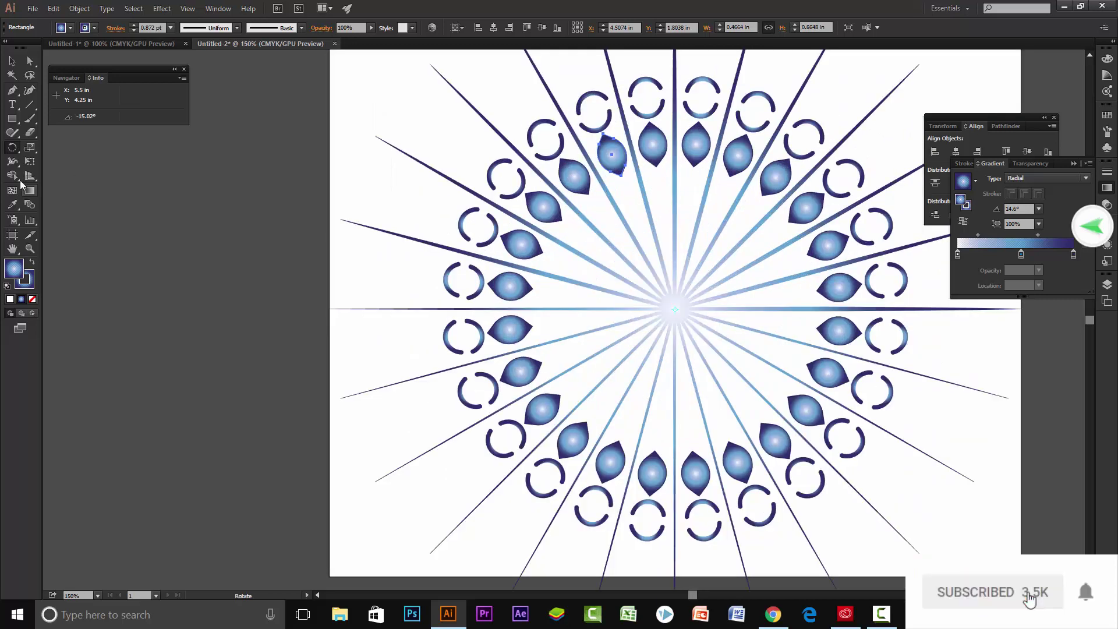
- Draw a small star between the two top drops with the Star tool
{"action": "left_click", "coordinate": [12, 60]}
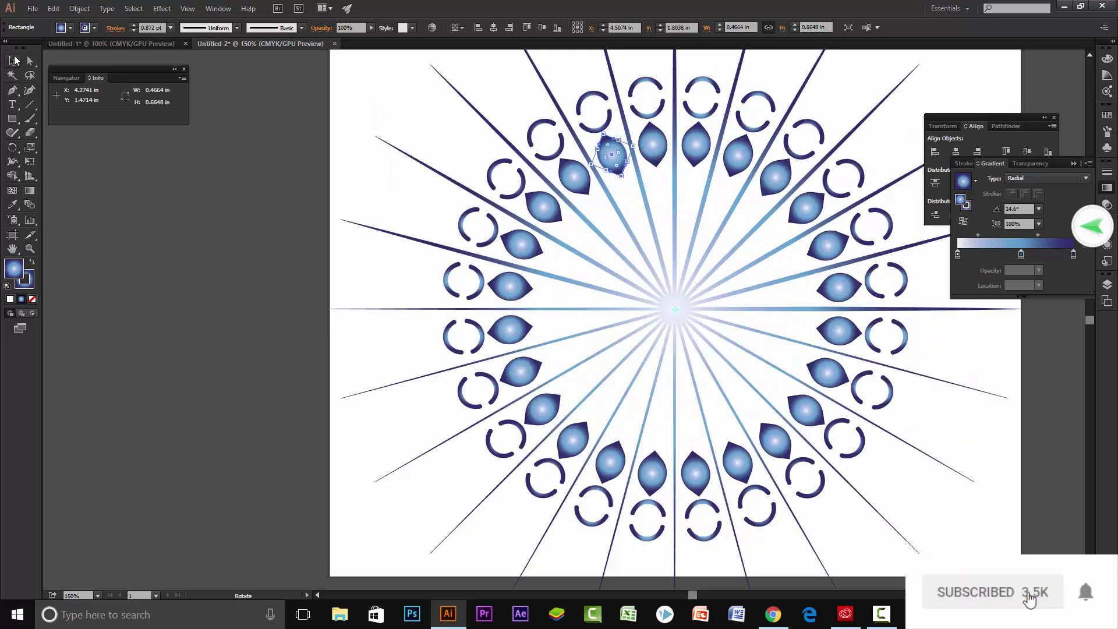
{"action": "left_click", "coordinate": [13, 120]}
{"action": "left_click", "coordinate": [61, 174]}
{"action": "scroll", "coordinate": [661, 175], "scroll_direction": "up", "scroll_amount": 3, "text": "alt"}
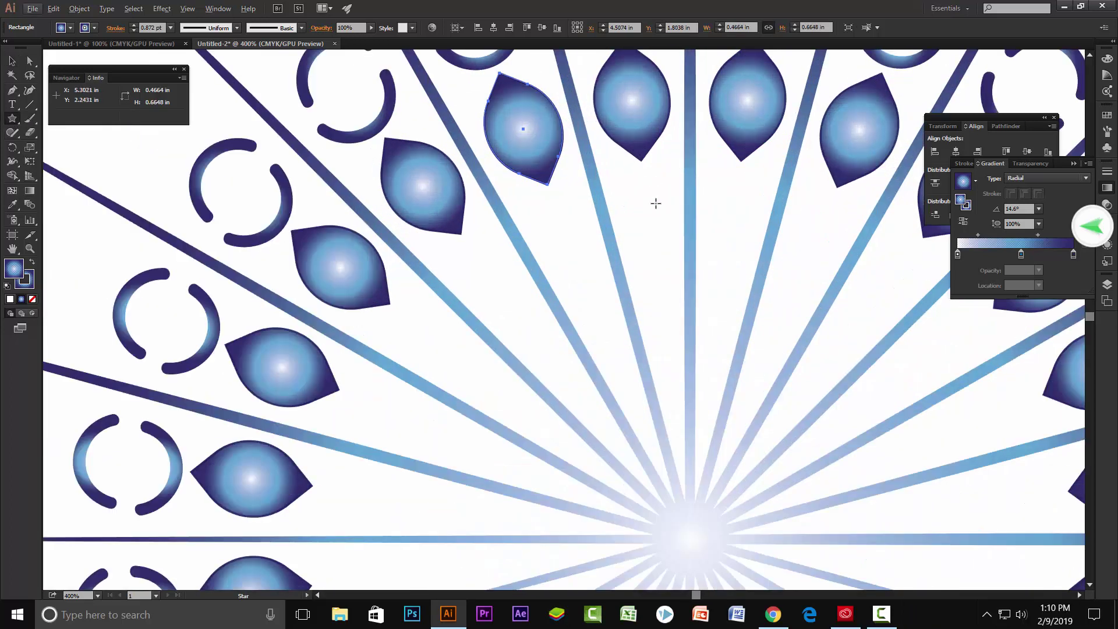
{"action": "left_click_drag", "start_coordinate": [645, 197], "coordinate": [666, 218]}
- Select the star and set the rotation centre at the burst's centre
{"action": "scroll", "coordinate": [664, 217], "scroll_direction": "down", "scroll_amount": 2, "text": "alt"}
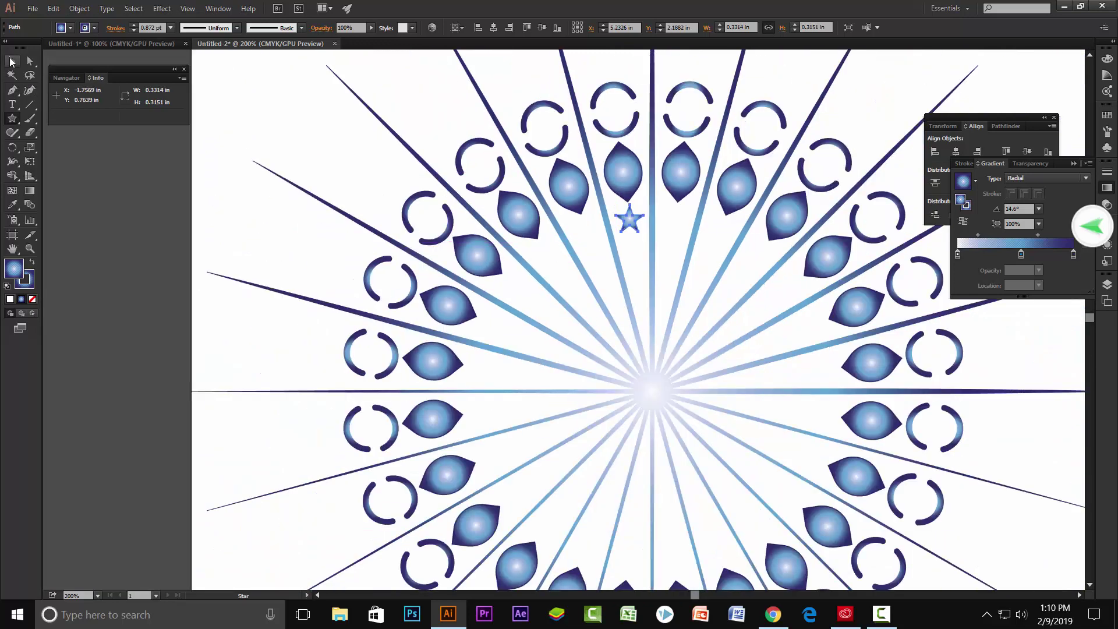
{"action": "left_click", "coordinate": [12, 61]}
{"action": "scroll", "coordinate": [635, 232], "scroll_direction": "up", "scroll_amount": 1, "text": "alt"}
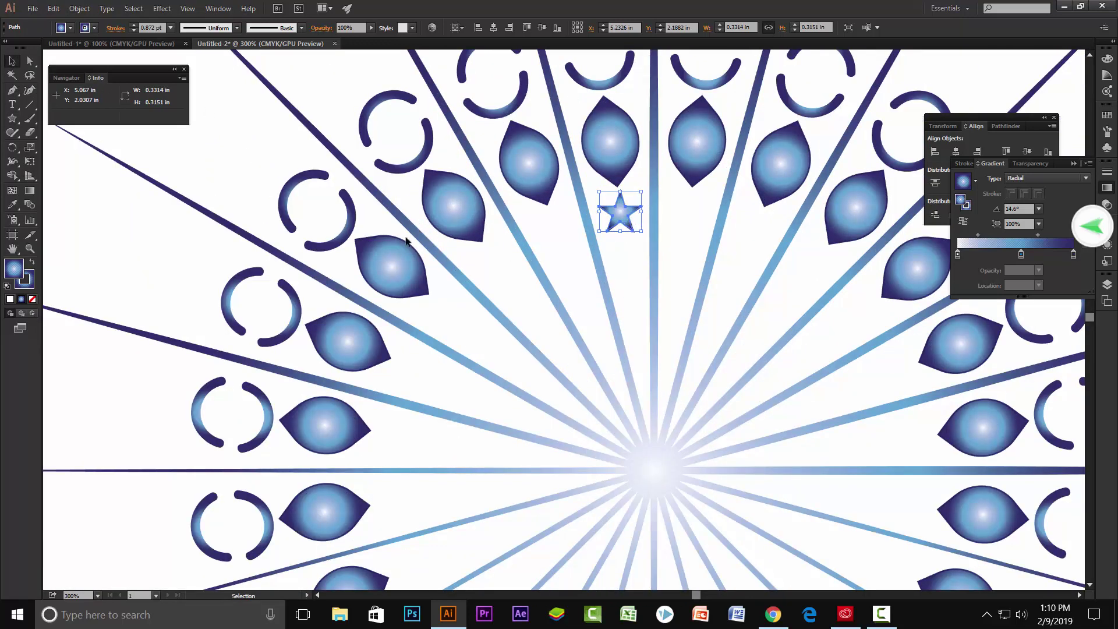
{"action": "left_click", "coordinate": [12, 147]}
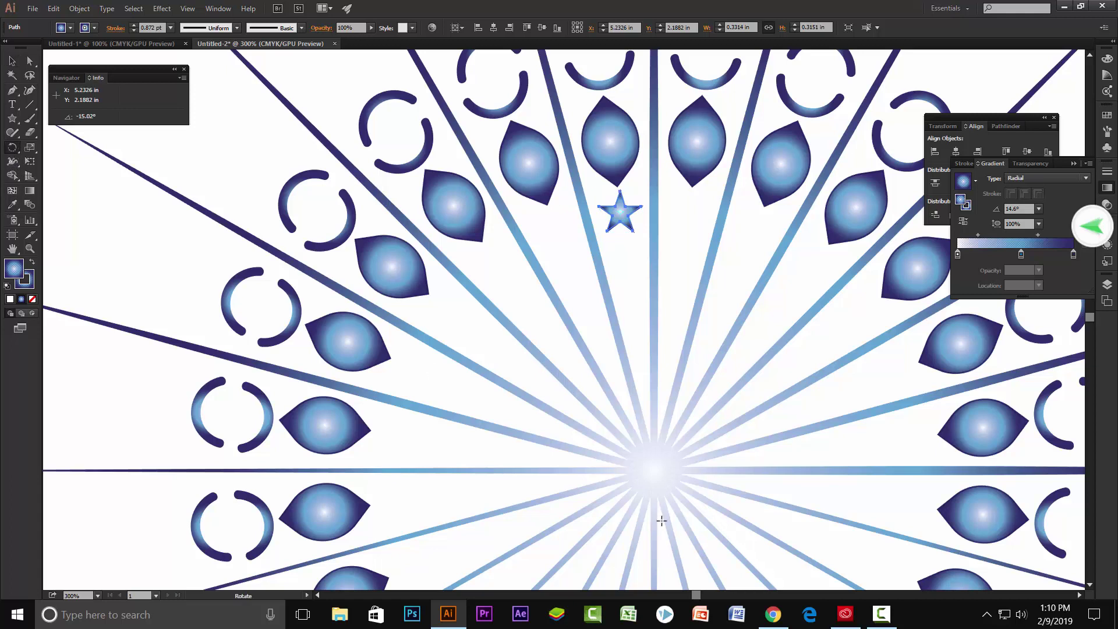
{"action": "left_click", "coordinate": [649, 475]}
- Make a rotated copy of the star about 15° beside the first
{"action": "left_click_drag", "start_coordinate": [624, 211], "coordinate": [689, 222]}
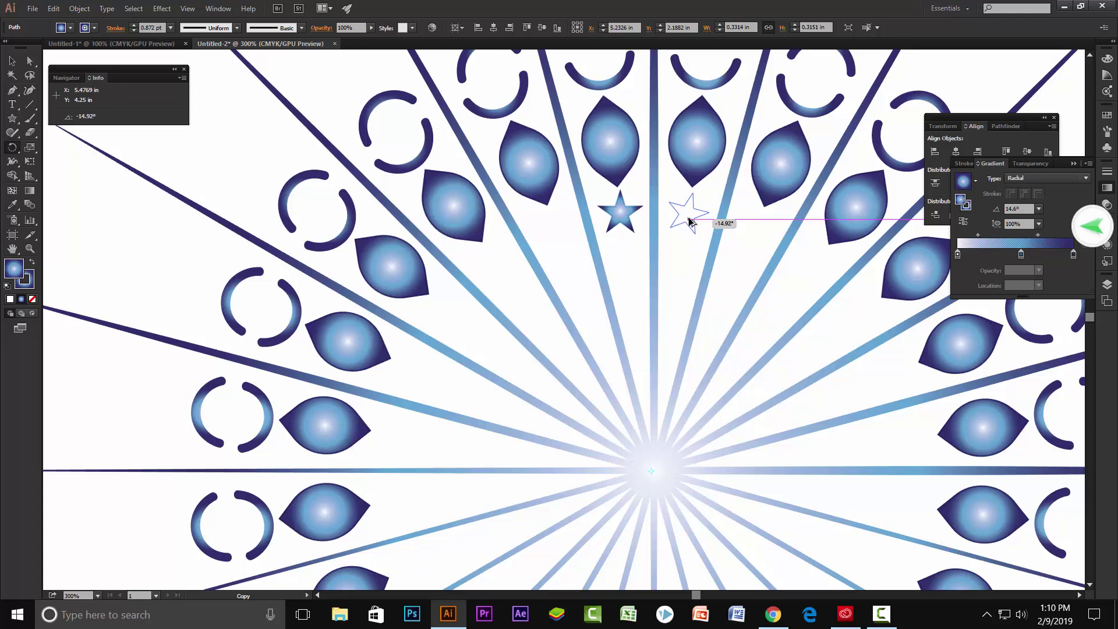
{"action": "left_click_drag", "start_coordinate": [689, 222], "coordinate": [691, 222]}
{"action": "left_click_drag", "start_coordinate": [691, 222], "coordinate": [690, 223]}
{"action": "left_click_drag", "start_coordinate": [615, 286], "coordinate": [611, 284]}
- Repeat the star copy with Ctrl+D around the circle and zoom out to see the ring
{"action": "key", "text": "ctrl+minus"}
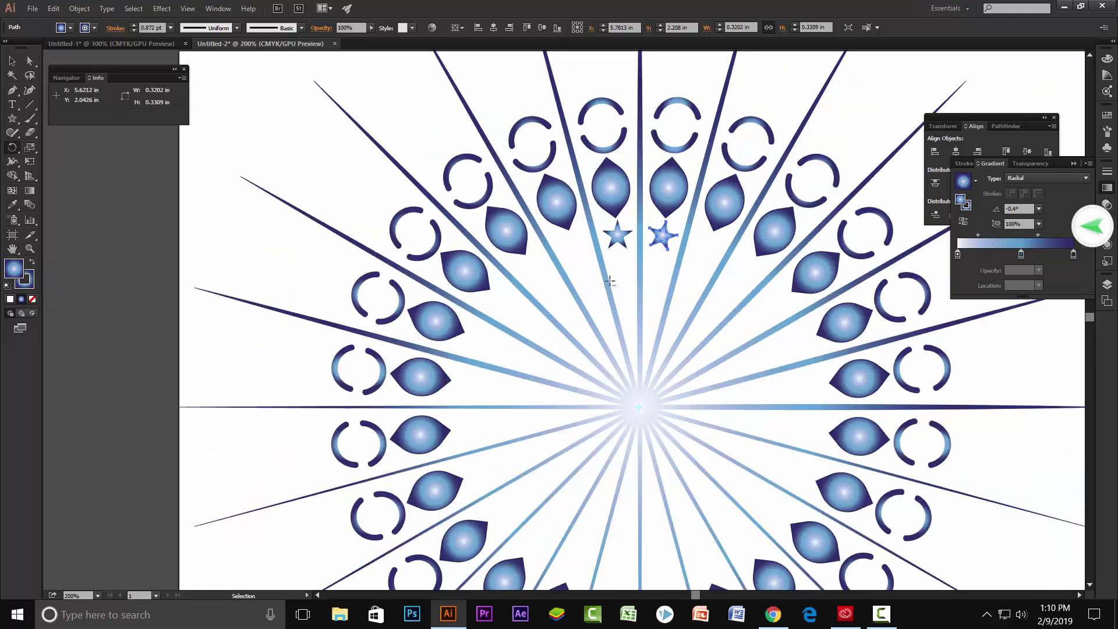
{"action": "key", "text": "ctrl+d"}
{"action": "key", "text": "ctrl+d"}
{"action": "key", "text": "ctrl+d"}
{"action": "key", "text": "ctrl+d"}
{"action": "key", "text": "ctrl+d"}
{"action": "key", "text": "ctrl+d"}
{"action": "key", "text": "ctrl+d"}
{"action": "key", "text": "ctrl+d"}
{"action": "key", "text": "ctrl+d"}
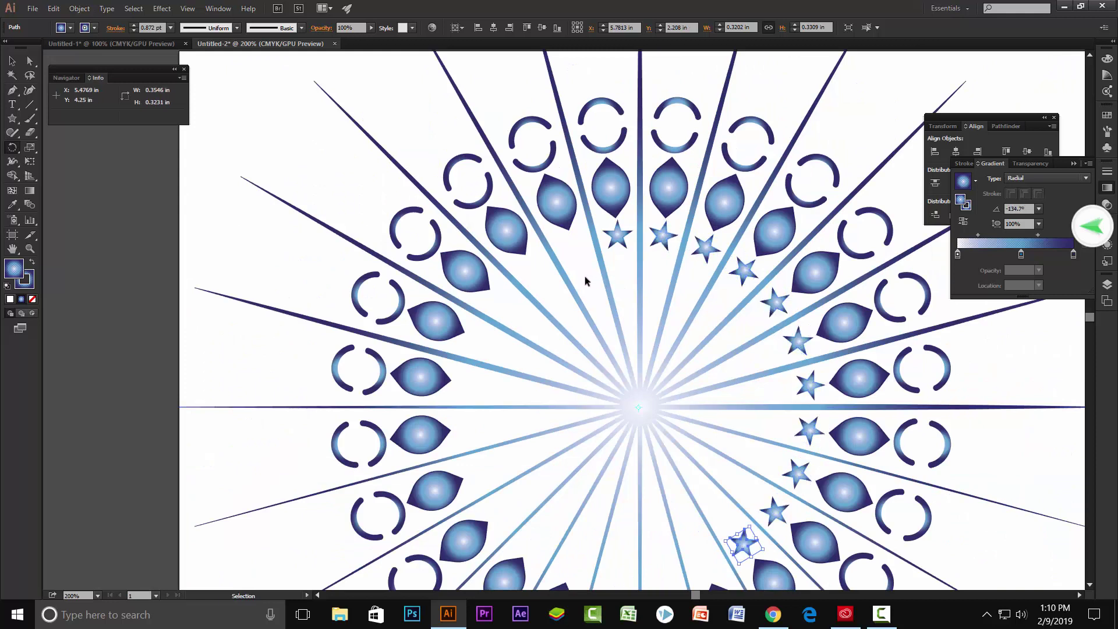
{"action": "key", "text": "ctrl+d"}
{"action": "key", "text": "ctrl+d"}
{"action": "key", "text": "ctrl+d"}
{"action": "key", "text": "ctrl+d"}
{"action": "key", "text": "ctrl+d"}
{"action": "key", "text": "ctrl+d"}
{"action": "key", "text": "ctrl+d"}
{"action": "key", "text": "ctrl+d"}
{"action": "key", "text": "ctrl+d"}
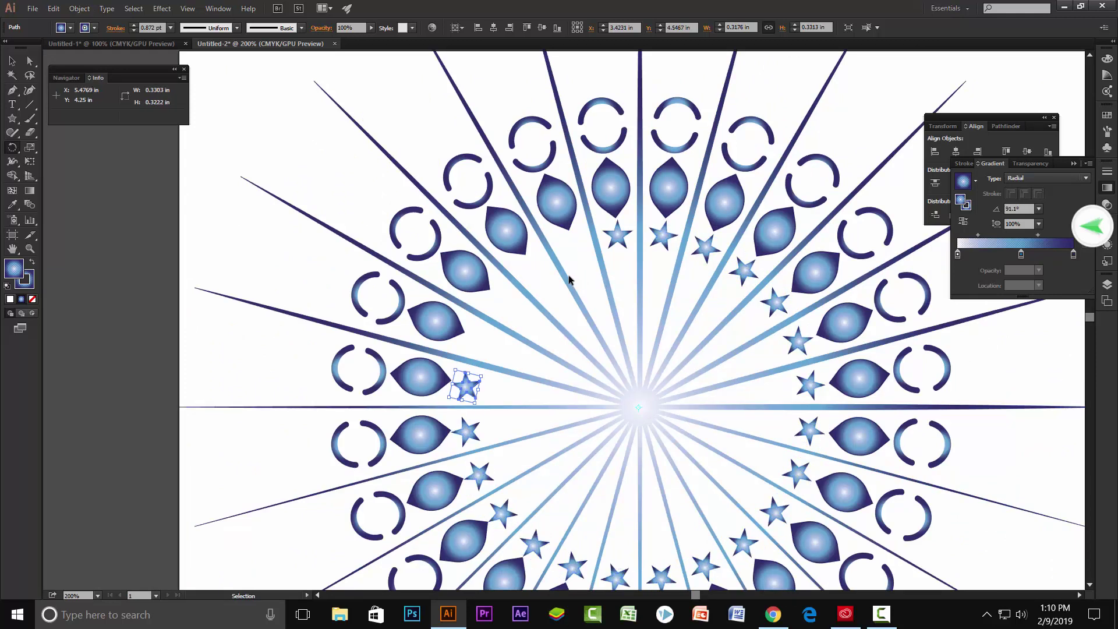
{"action": "key", "text": "ctrl+d"}
{"action": "key", "text": "ctrl+d"}
{"action": "key", "text": "ctrl+d"}
{"action": "key", "text": "ctrl+d"}
{"action": "key", "text": "ctrl+minus"}
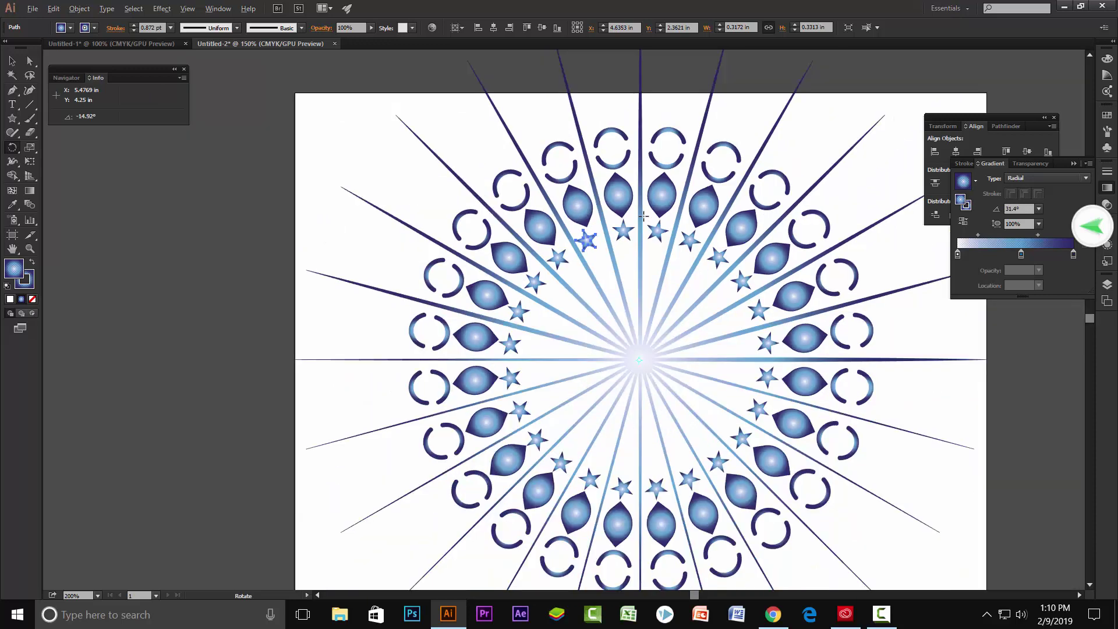
- Nudge the misplaced upper-left stars into line with the ring
{"action": "left_click", "coordinate": [12, 60]}
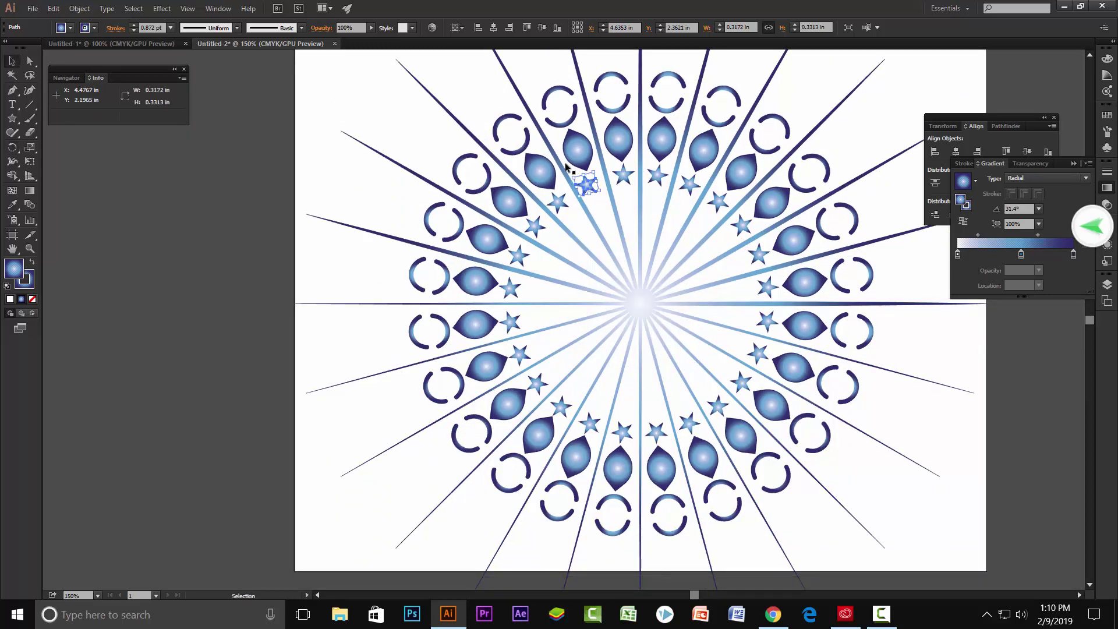
{"action": "scroll", "coordinate": [604, 178], "scroll_direction": "up", "scroll_amount": 2}
{"action": "left_click_drag", "start_coordinate": [574, 194], "coordinate": [584, 193]}
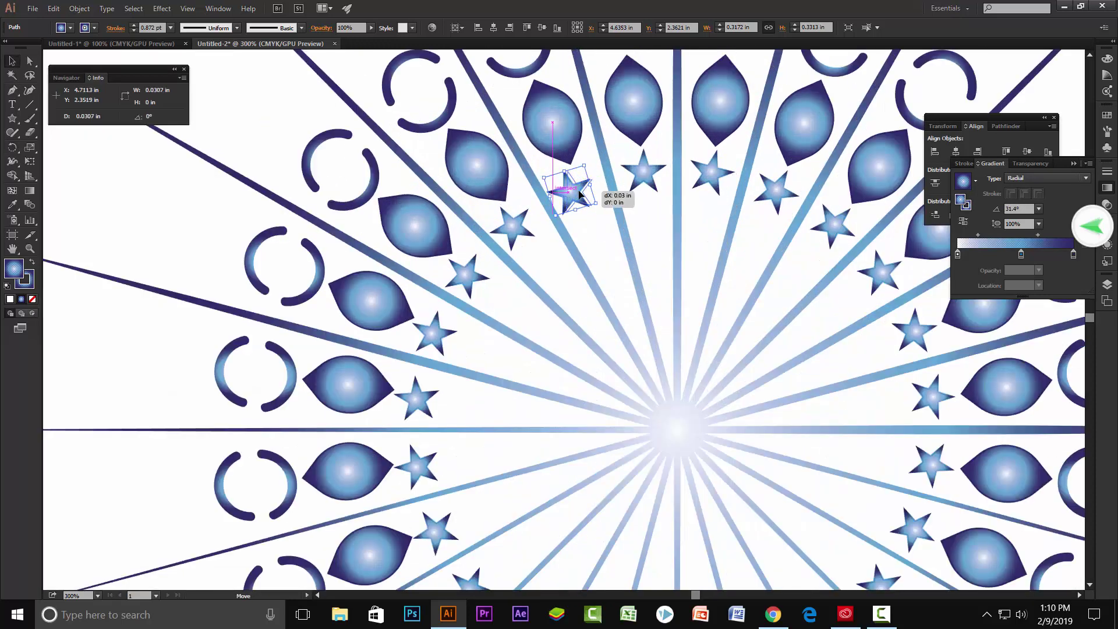
{"action": "scroll", "coordinate": [512, 227], "scroll_direction": "down", "scroll_amount": 2}
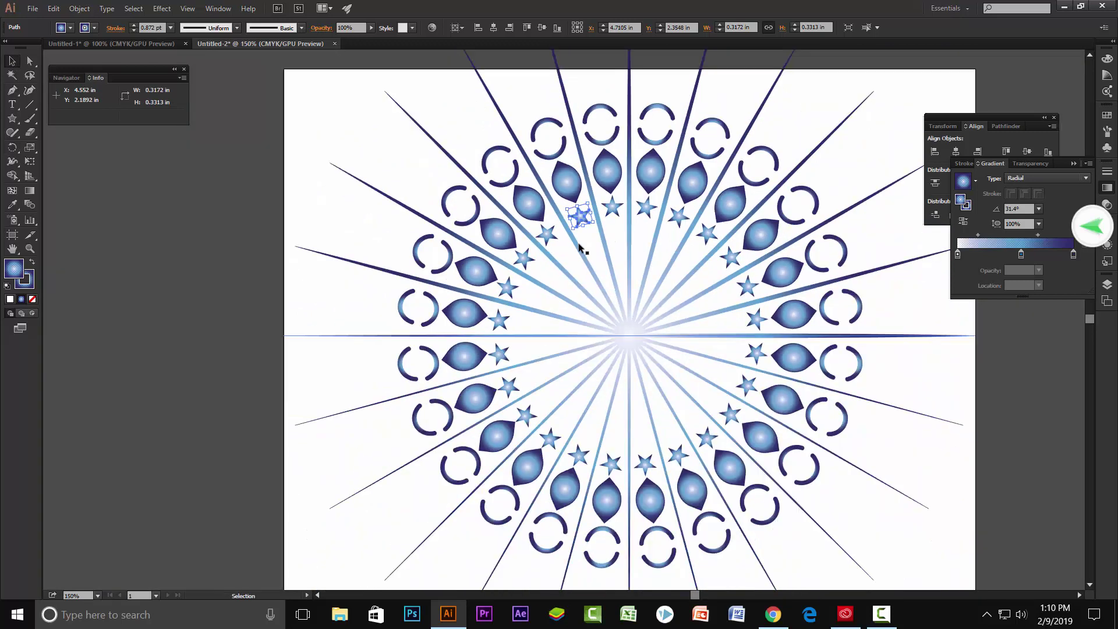
{"action": "scroll", "coordinate": [513, 227], "scroll_direction": "up", "scroll_amount": 1}
{"action": "scroll", "coordinate": [512, 228], "scroll_direction": "up", "scroll_amount": 2}
{"action": "left_click_drag", "start_coordinate": [523, 230], "coordinate": [532, 224]}
- Nudge the remaining left-side stars up into line and view the whole design
{"action": "left_click_drag", "start_coordinate": [459, 294], "coordinate": [460, 289]}
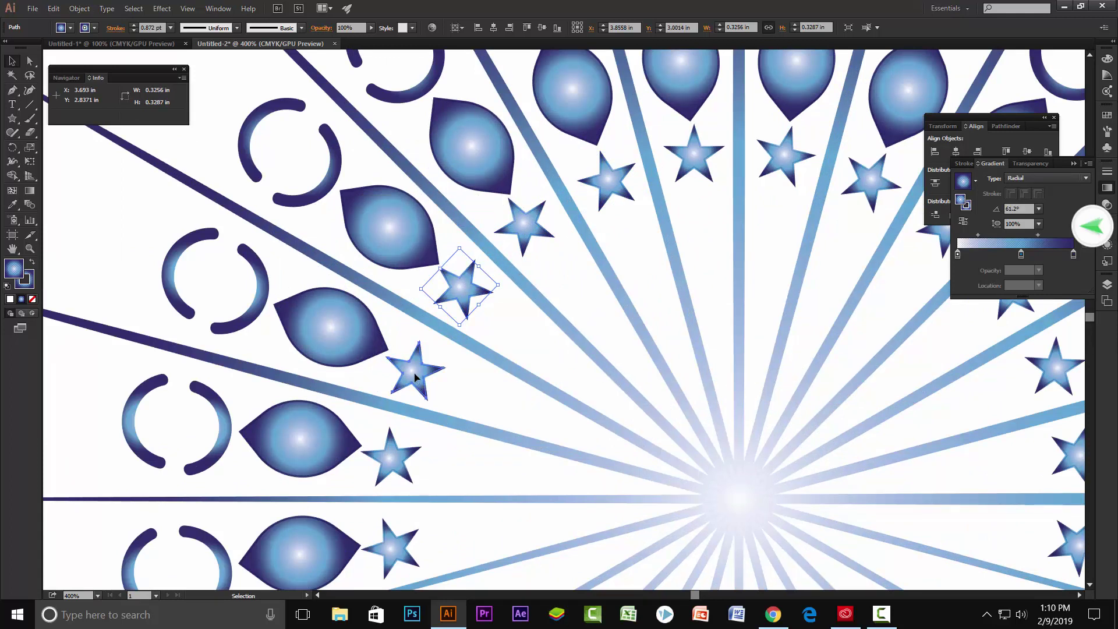
{"action": "left_click_drag", "start_coordinate": [416, 378], "coordinate": [413, 372]}
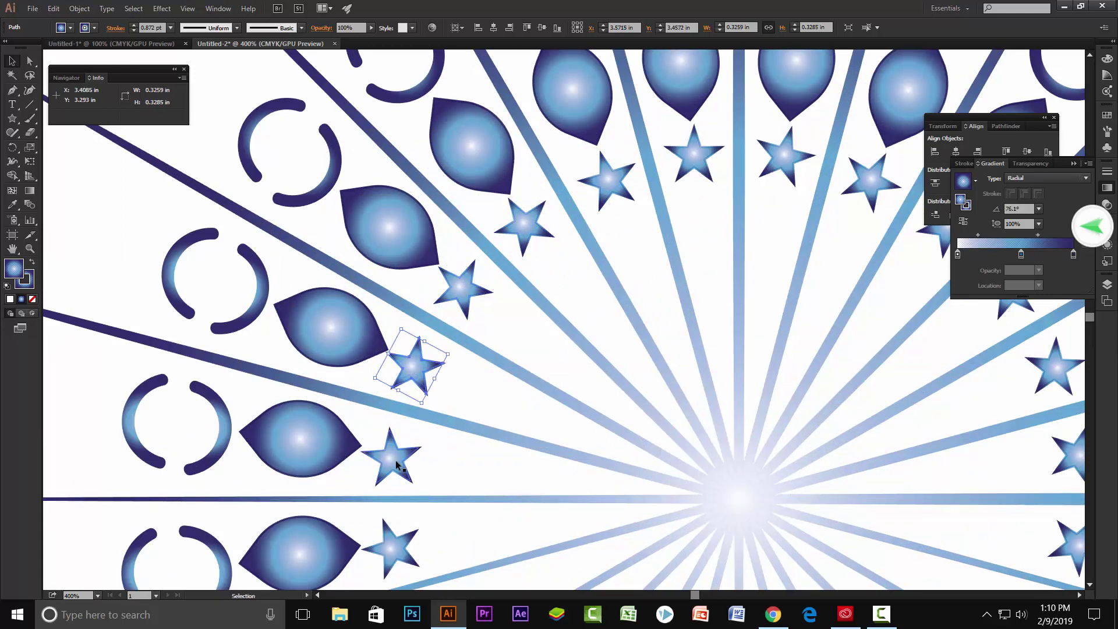
{"action": "left_click_drag", "start_coordinate": [392, 459], "coordinate": [389, 456]}
{"action": "key", "text": "ctrl+minus"}
{"action": "key", "text": "ctrl+minus"}
{"action": "key", "text": "ctrl+minus"}
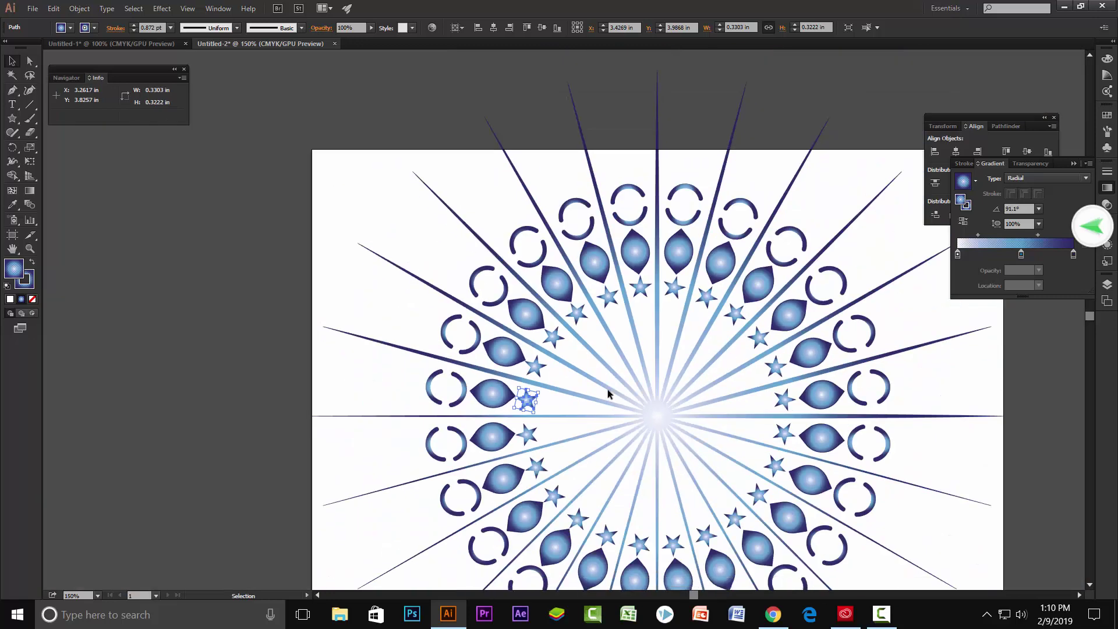
{"action": "scroll", "coordinate": [607, 388], "scroll_direction": "down", "scroll_amount": 3}
{"action": "scroll", "coordinate": [625, 412], "scroll_direction": "up", "scroll_amount": 1}
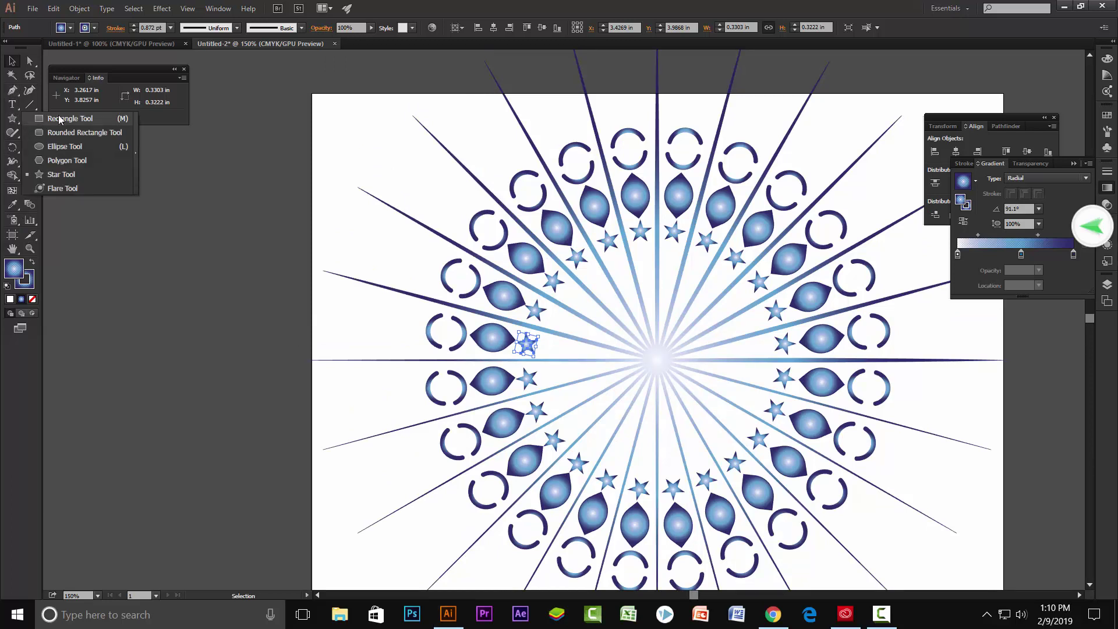
- Draw an artboard-sized rectangle as the deep blue radial-gradient background
{"action": "left_click_drag", "start_coordinate": [14, 119], "coordinate": [70, 117]}
{"action": "key", "text": "ctrl+1"}
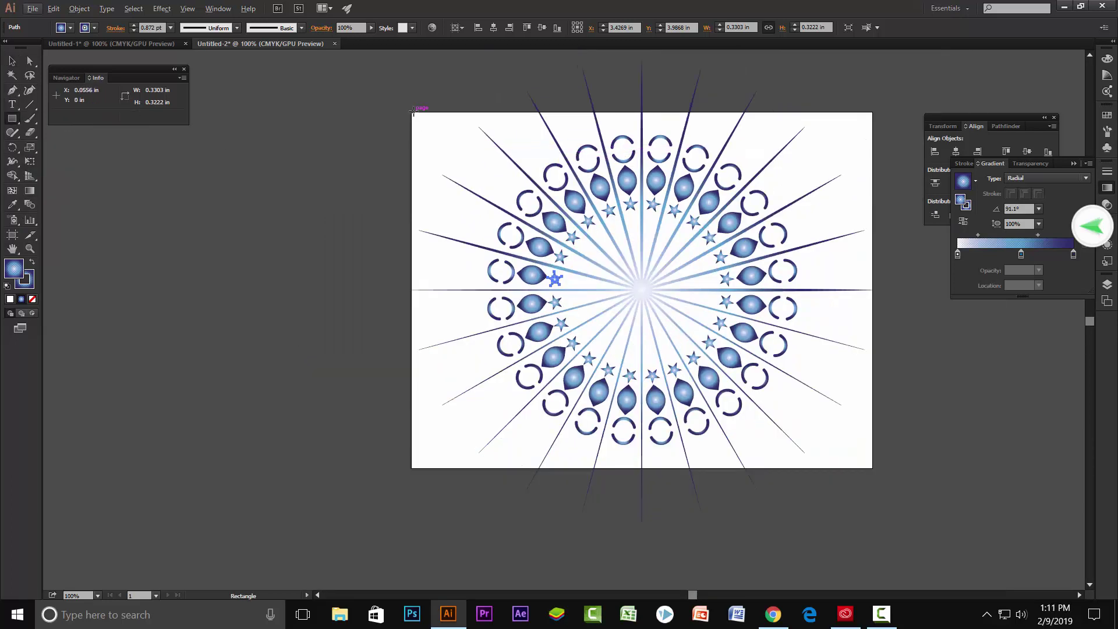
{"action": "left_click_drag", "start_coordinate": [412, 112], "coordinate": [869, 466]}
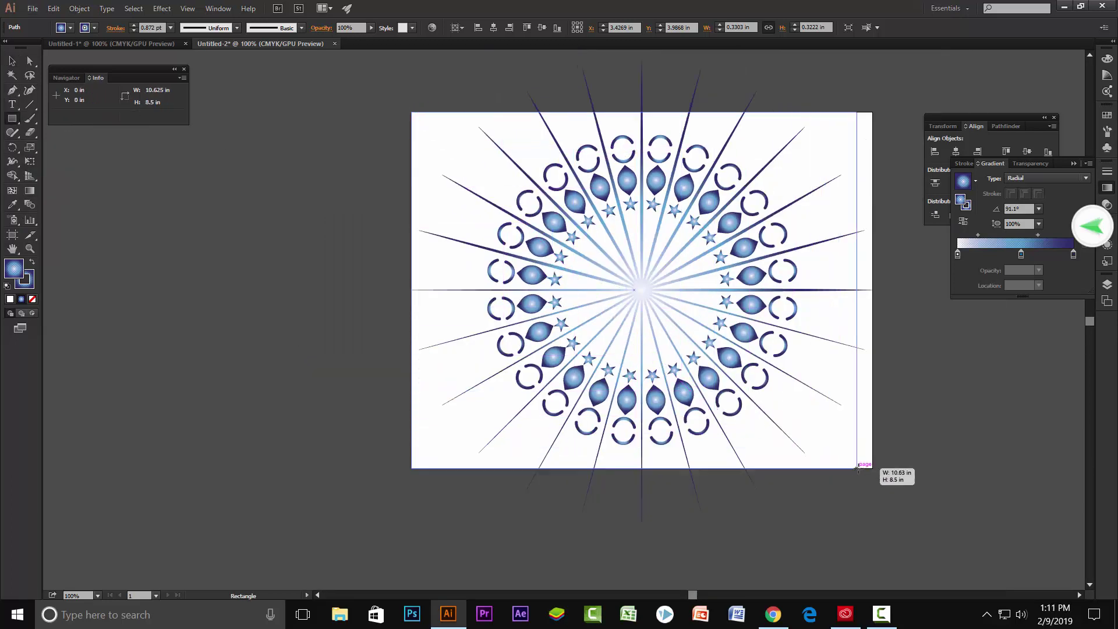
{"action": "left_click_drag", "start_coordinate": [870, 466], "coordinate": [871, 468]}
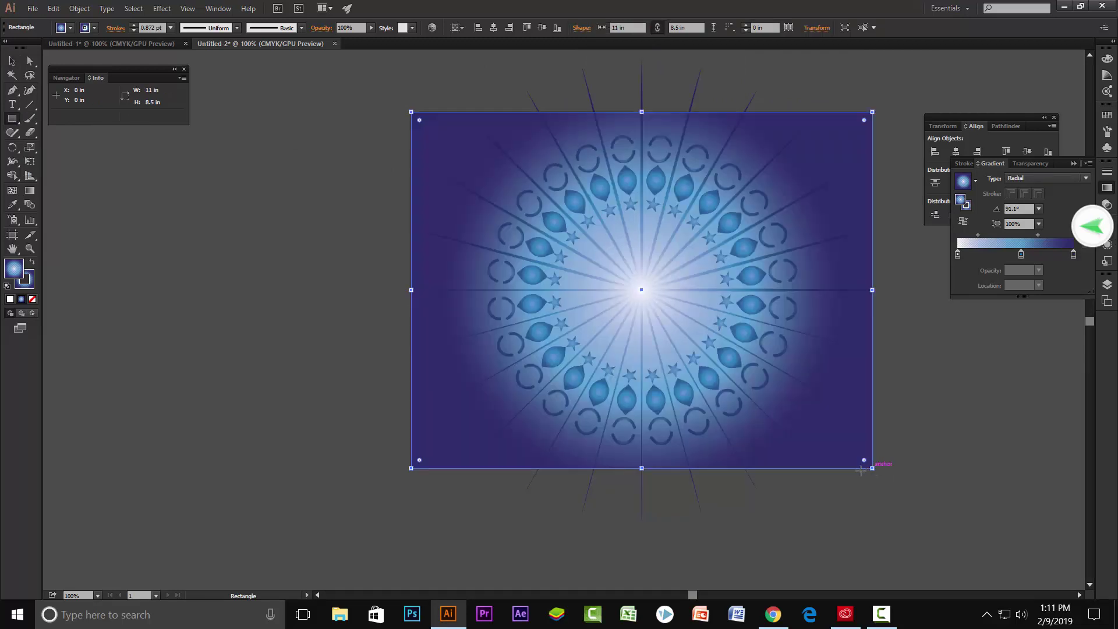
{"action": "scroll", "coordinate": [635, 253], "scroll_direction": "up", "scroll_amount": 1}
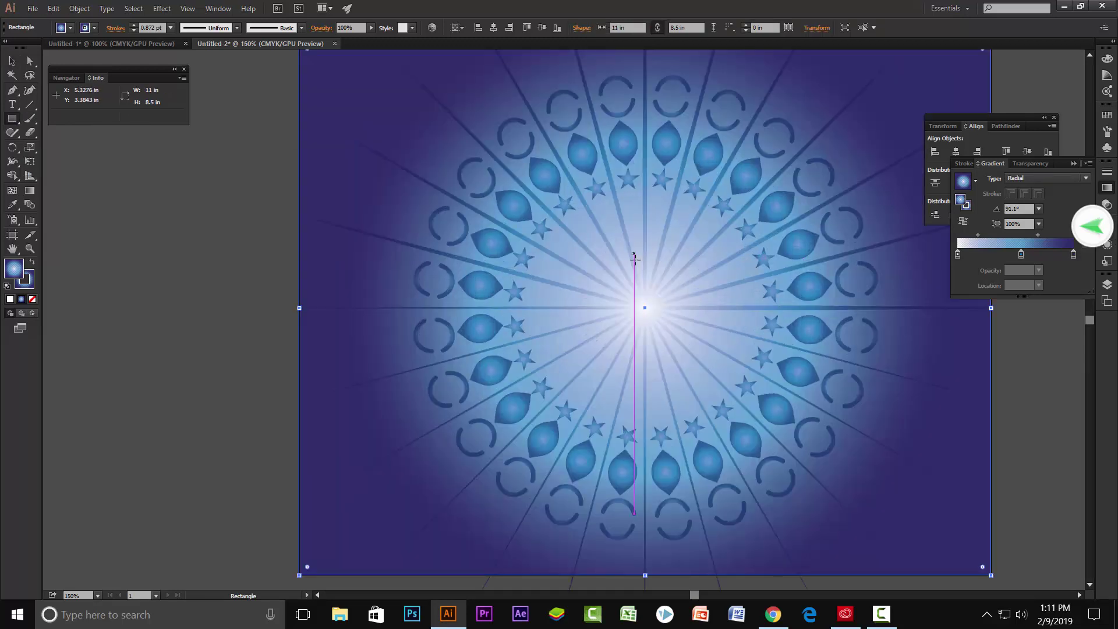
{"action": "scroll", "coordinate": [688, 283], "scroll_direction": "down", "scroll_amount": 1}
{"action": "scroll", "coordinate": [688, 284], "scroll_direction": "down", "scroll_amount": 1}
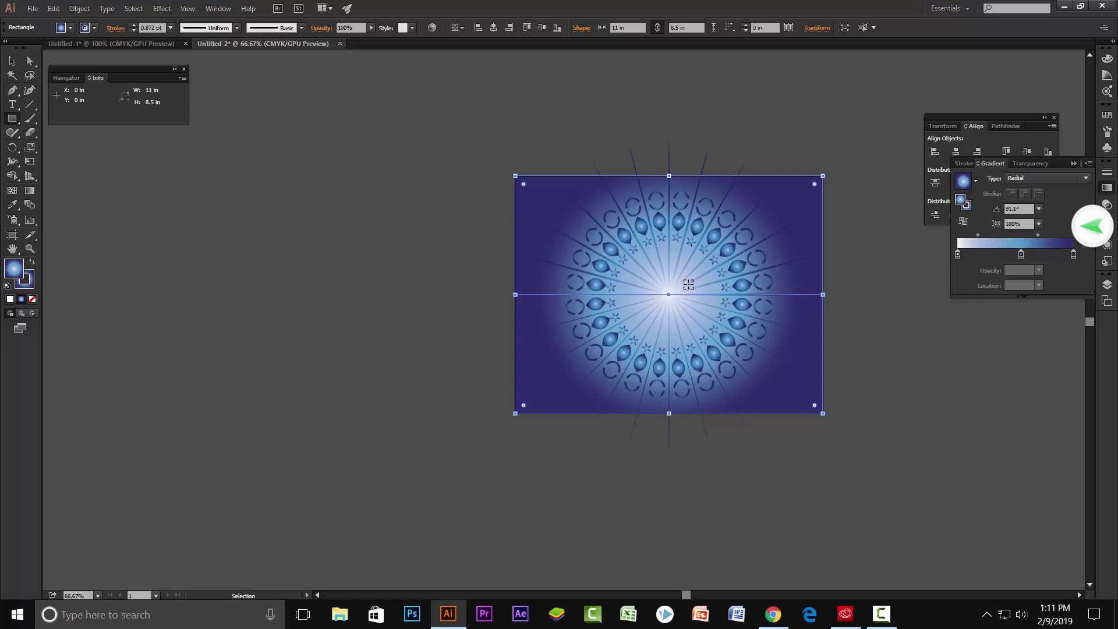
{"action": "scroll", "coordinate": [660, 239], "scroll_direction": "up", "scroll_amount": 1}
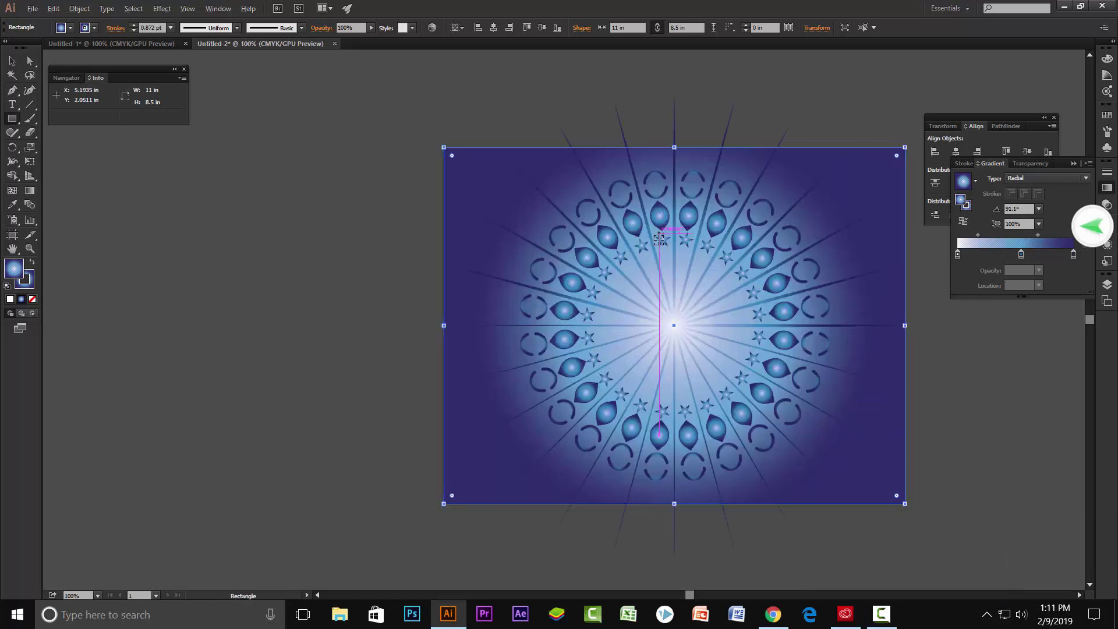
{"action": "scroll", "coordinate": [720, 252], "scroll_direction": "down", "scroll_amount": 1}
{"action": "scroll", "coordinate": [761, 276], "scroll_direction": "up", "scroll_amount": 1}
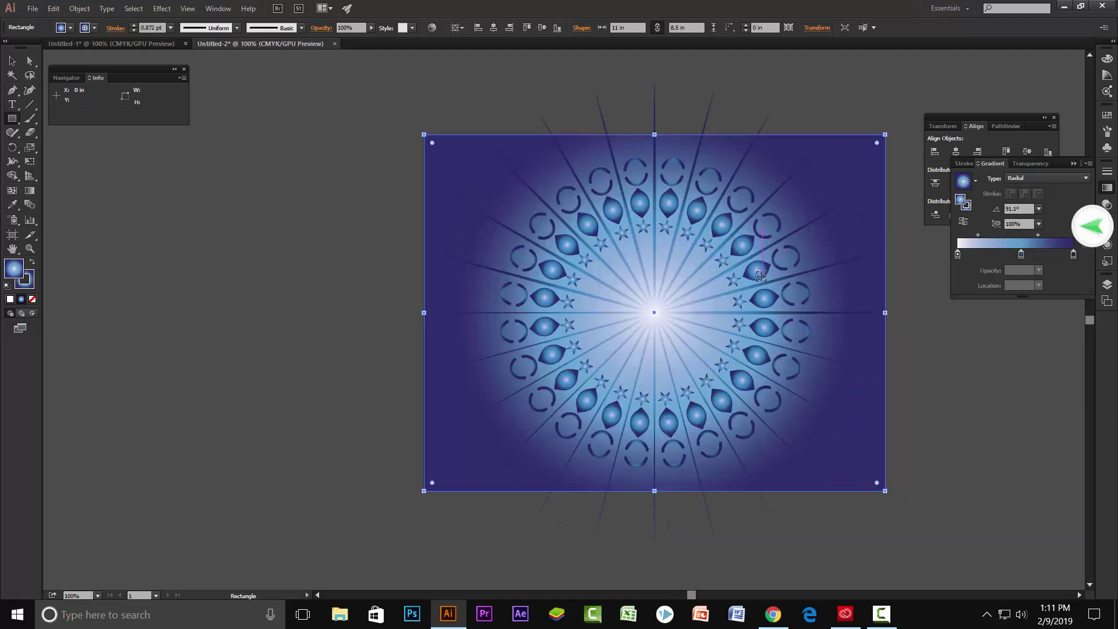
{"action": "scroll", "coordinate": [679, 237], "scroll_direction": "up", "scroll_amount": 1}
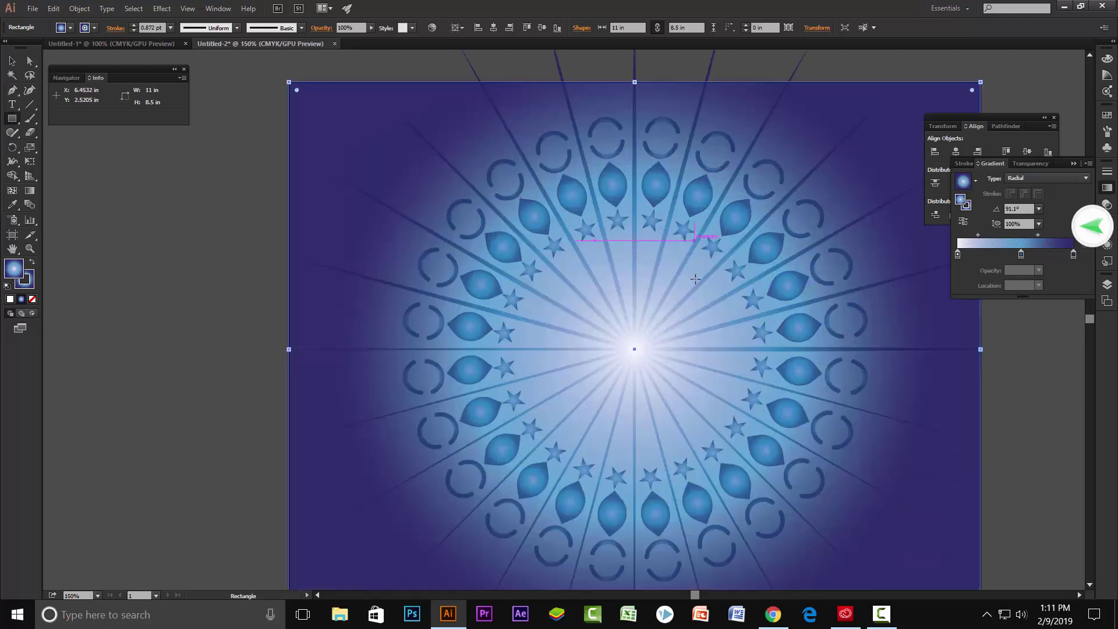
{"action": "scroll", "coordinate": [658, 410], "scroll_direction": "down", "scroll_amount": 1}
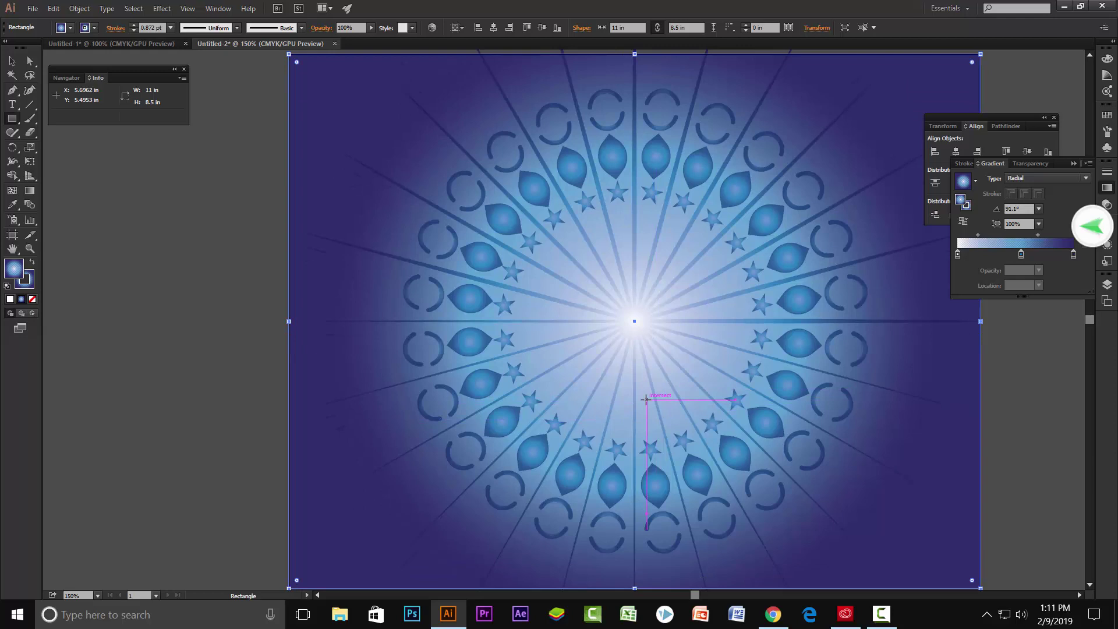
{"action": "key", "text": "ctrl"}
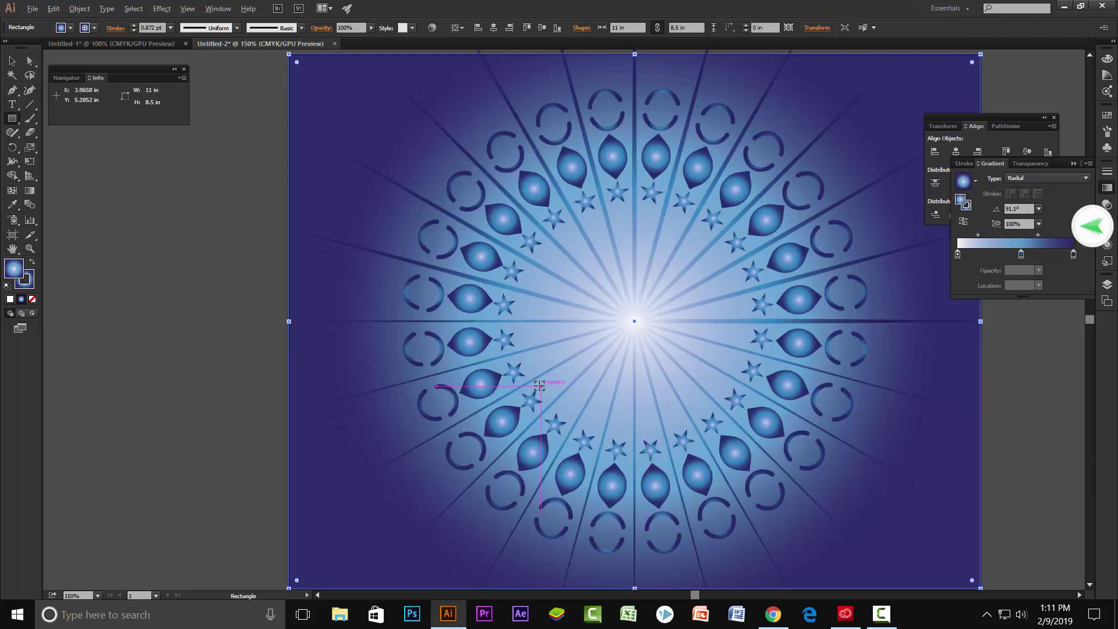
{"action": "scroll", "coordinate": [536, 387], "scroll_direction": "down", "scroll_amount": 3}
- Deselect the background, clear any selection, and bring up the shape tools flyout
{"action": "key", "text": "ctrl+shift+a"}
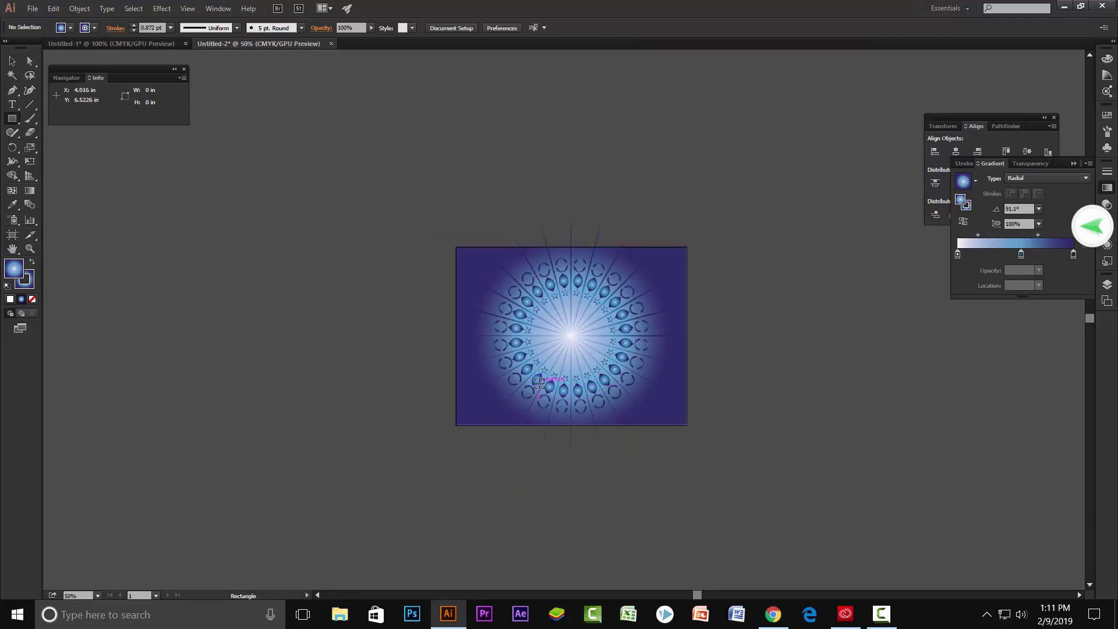
{"action": "scroll", "coordinate": [540, 359], "scroll_direction": "up", "scroll_amount": 2}
{"action": "scroll", "coordinate": [540, 360], "scroll_direction": "down", "scroll_amount": 1}
{"action": "scroll", "coordinate": [591, 251], "scroll_direction": "up", "scroll_amount": 1}
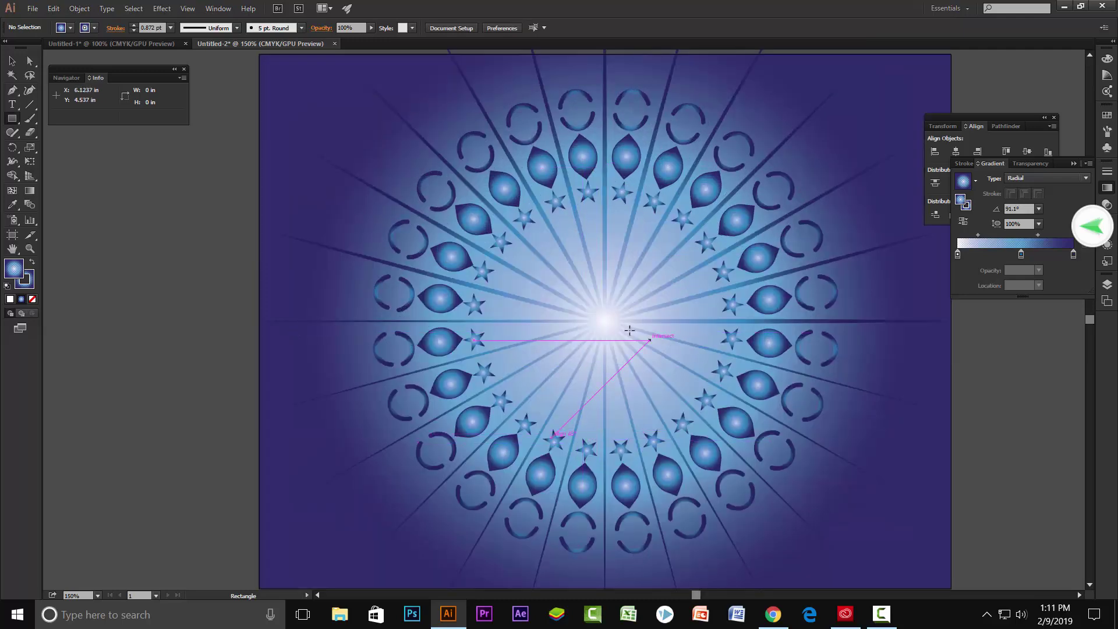
{"action": "scroll", "coordinate": [636, 332], "scroll_direction": "down", "scroll_amount": 2}
{"action": "key", "text": "v"}
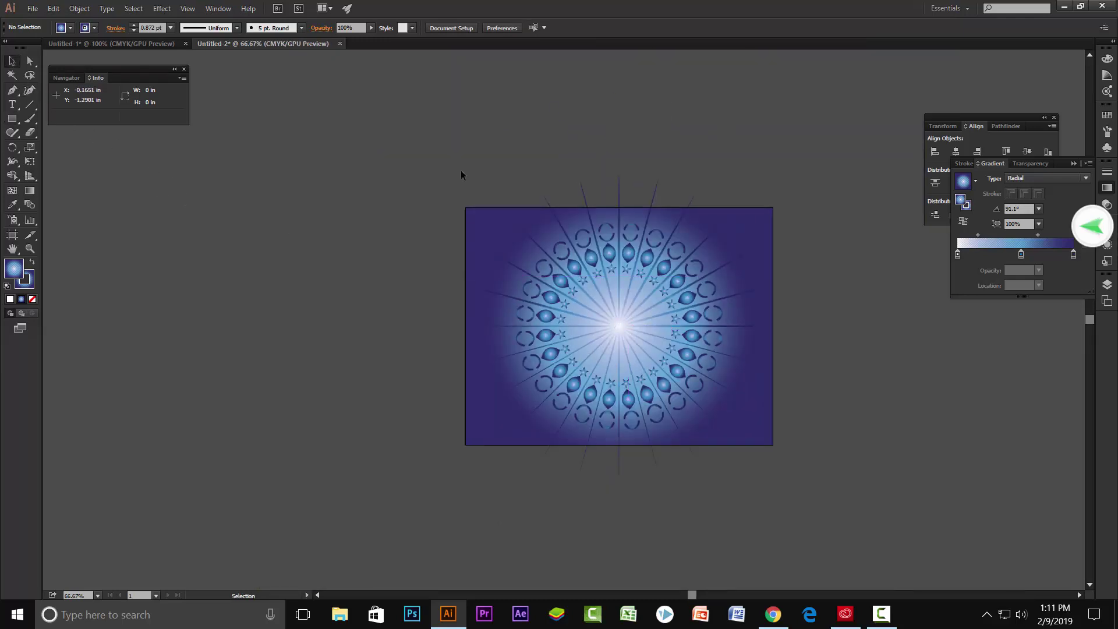
{"action": "left_click", "coordinate": [722, 395]}
{"action": "key", "text": "a"}
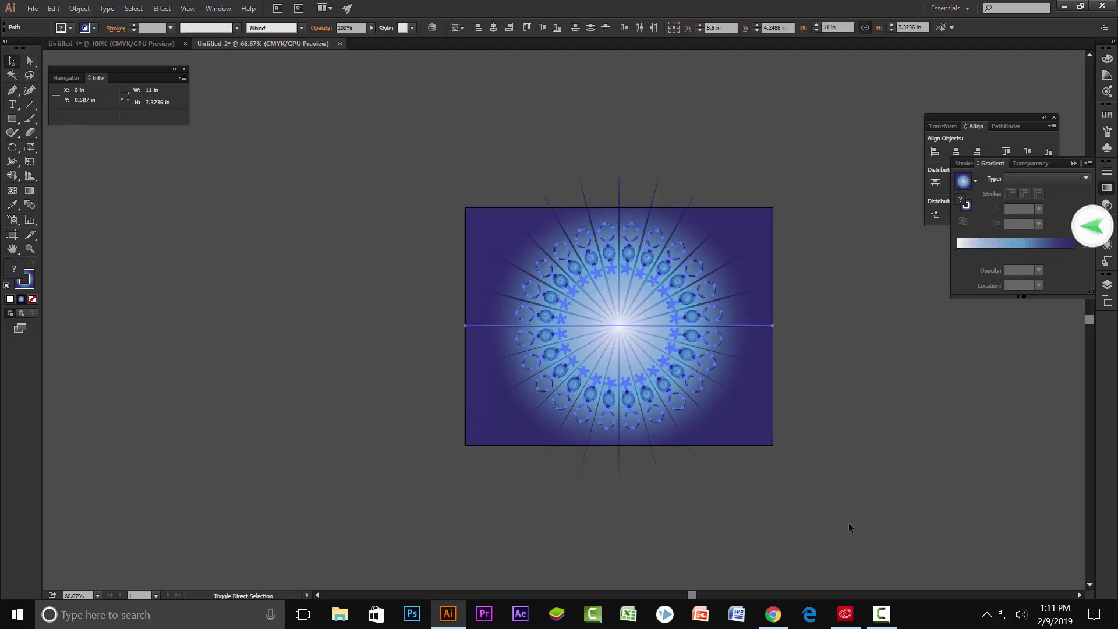
{"action": "left_click", "coordinate": [848, 522]}
{"action": "key", "text": "v"}
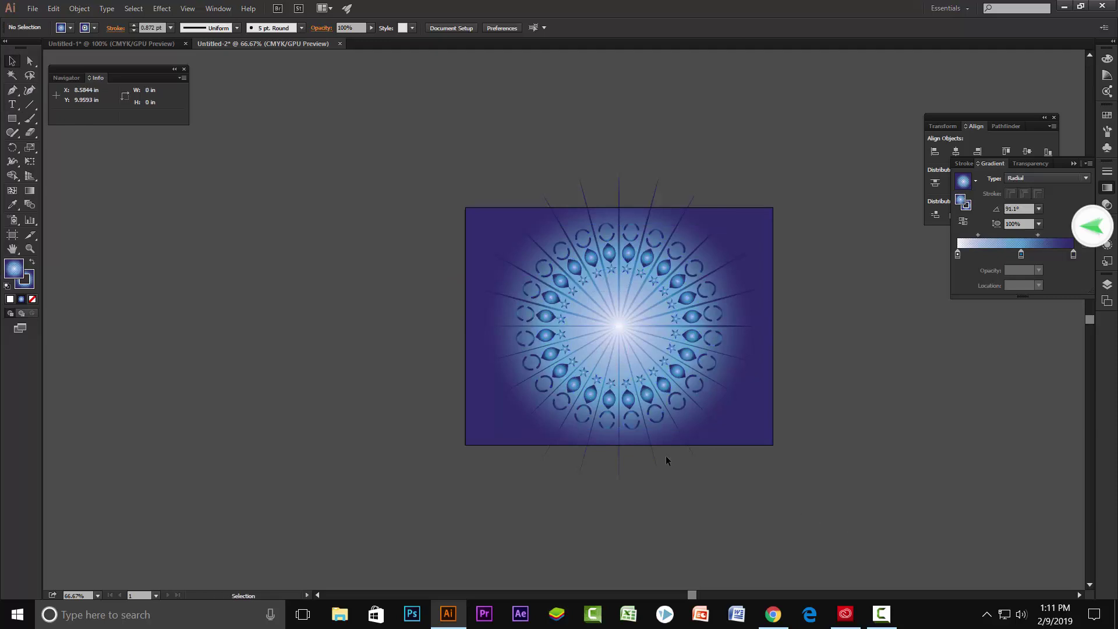
{"action": "scroll", "coordinate": [611, 327], "scroll_direction": "up", "scroll_amount": 2, "text": "alt"}
{"action": "scroll", "coordinate": [601, 325], "scroll_direction": "down", "scroll_amount": 1}
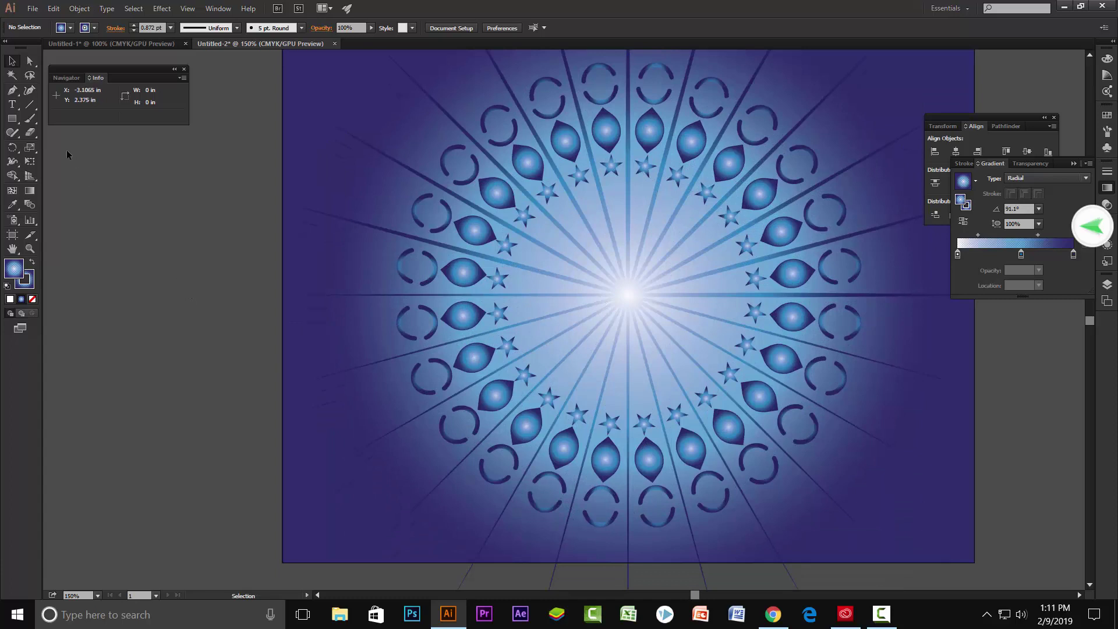
{"action": "left_click", "coordinate": [11, 119]}
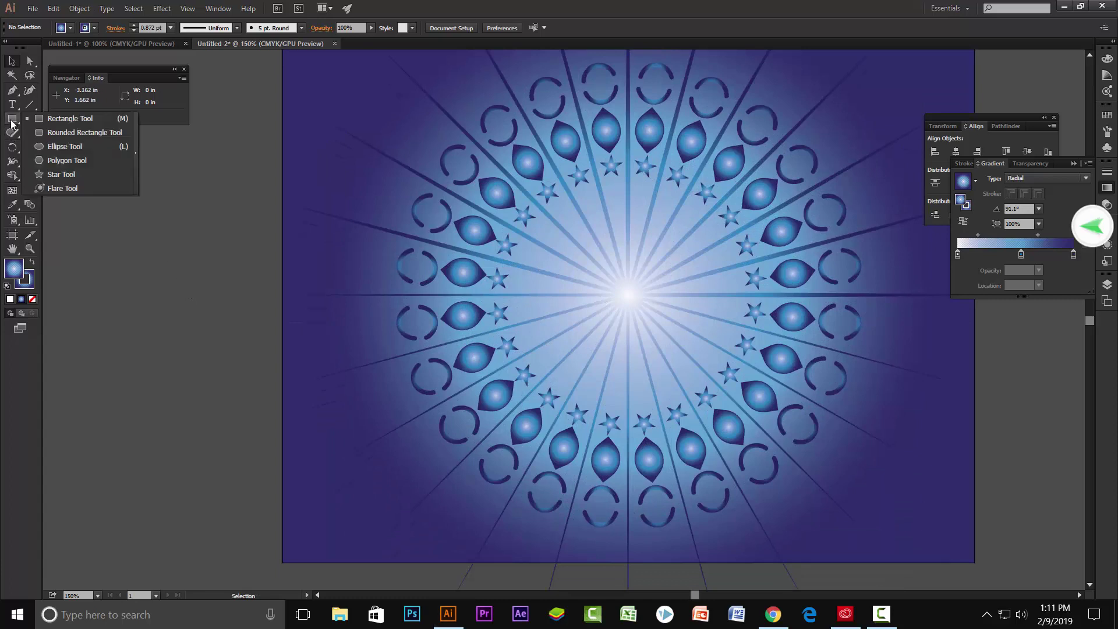
- Draw a lens flare centred on the mandala's middle
{"action": "left_click", "coordinate": [60, 188]}
{"action": "scroll", "coordinate": [675, 318], "scroll_direction": "down", "scroll_amount": 1, "text": "alt"}
{"action": "scroll", "coordinate": [664, 319], "scroll_direction": "down", "scroll_amount": 1, "text": "alt"}
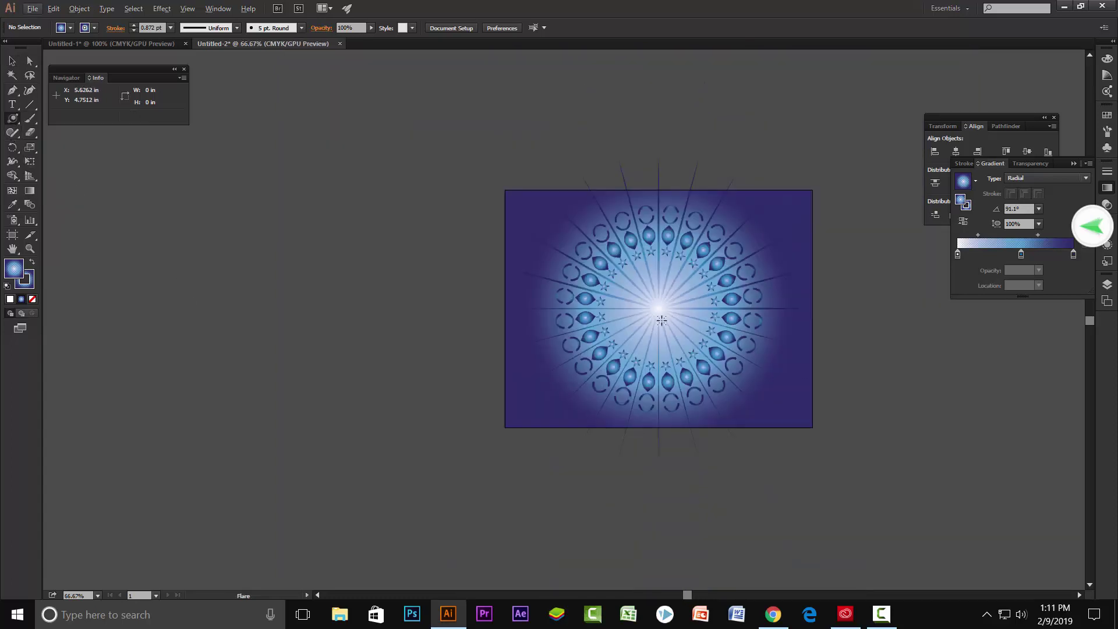
{"action": "mouse_move", "coordinate": [658, 307]}
{"action": "left_mouse_down"}
{"action": "mouse_move", "coordinate": [724, 380]}
{"action": "mouse_move", "coordinate": [675, 332]}
{"action": "left_mouse_up"}
{"action": "key", "text": "ctrl+1"}
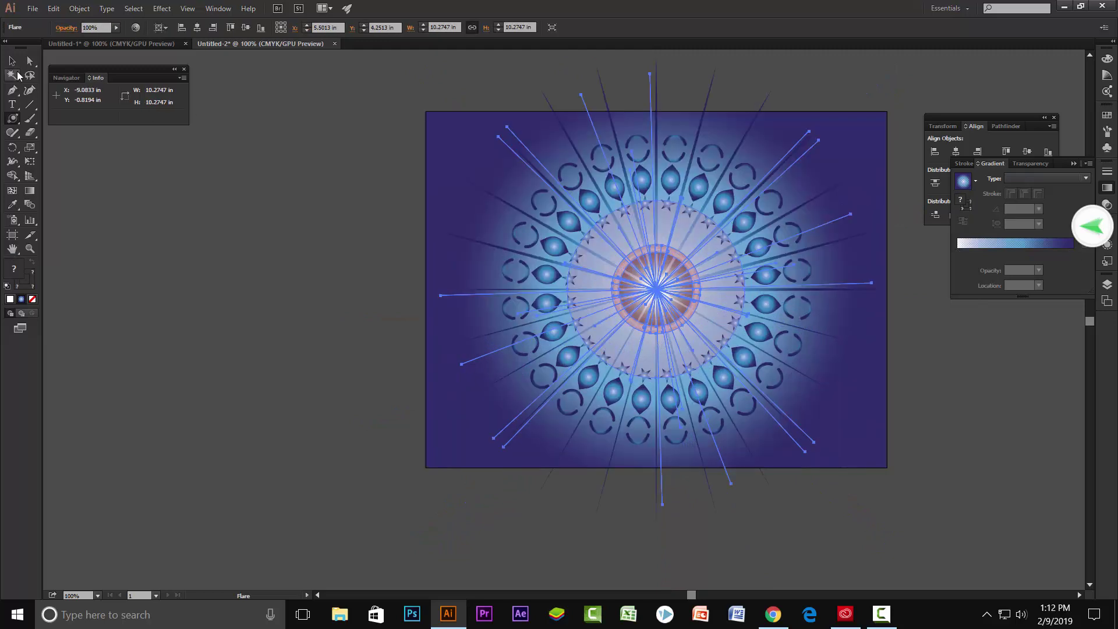
- Rotate the flare about 6° clockwise by its corner handle, then reselect it
{"action": "left_click", "coordinate": [12, 60]}
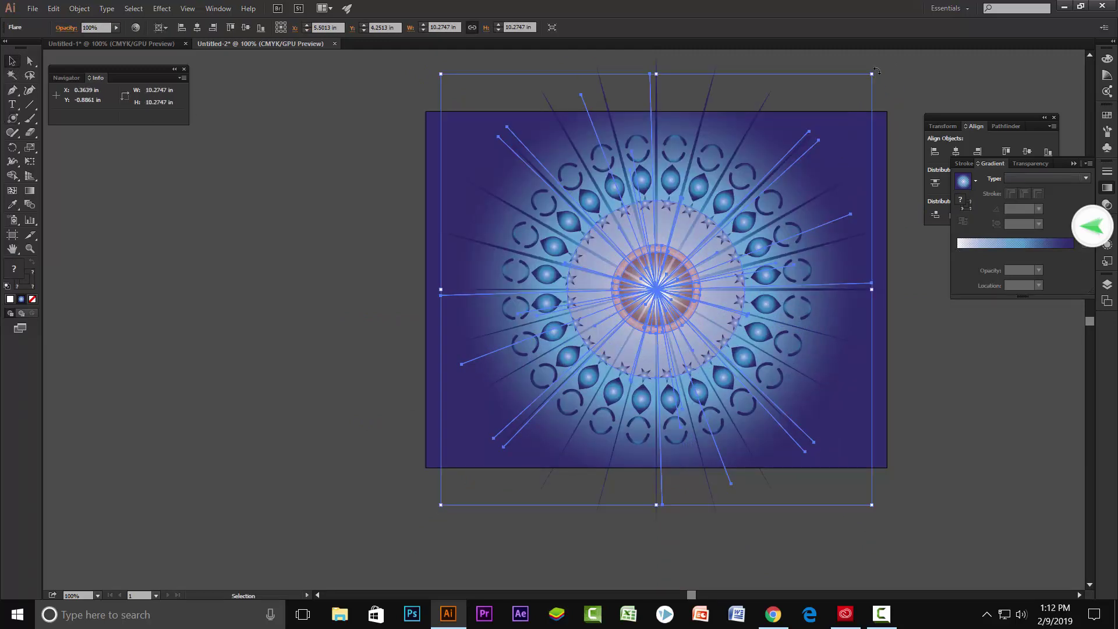
{"action": "left_click_drag", "start_coordinate": [879, 73], "coordinate": [910, 94]}
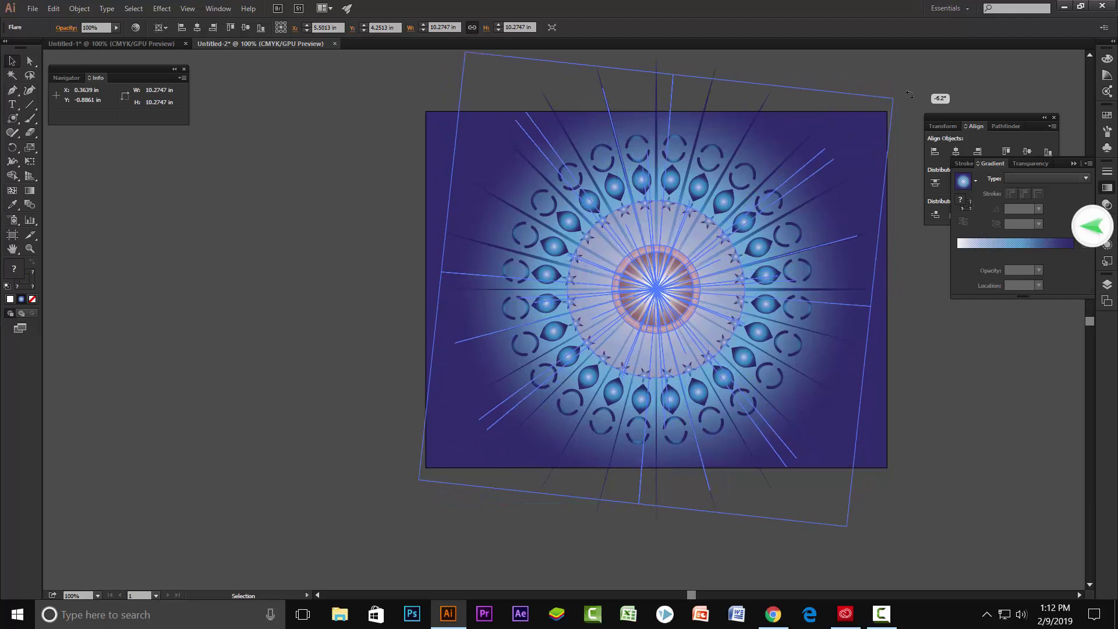
{"action": "left_click_drag", "start_coordinate": [861, 127], "coordinate": [861, 127]}
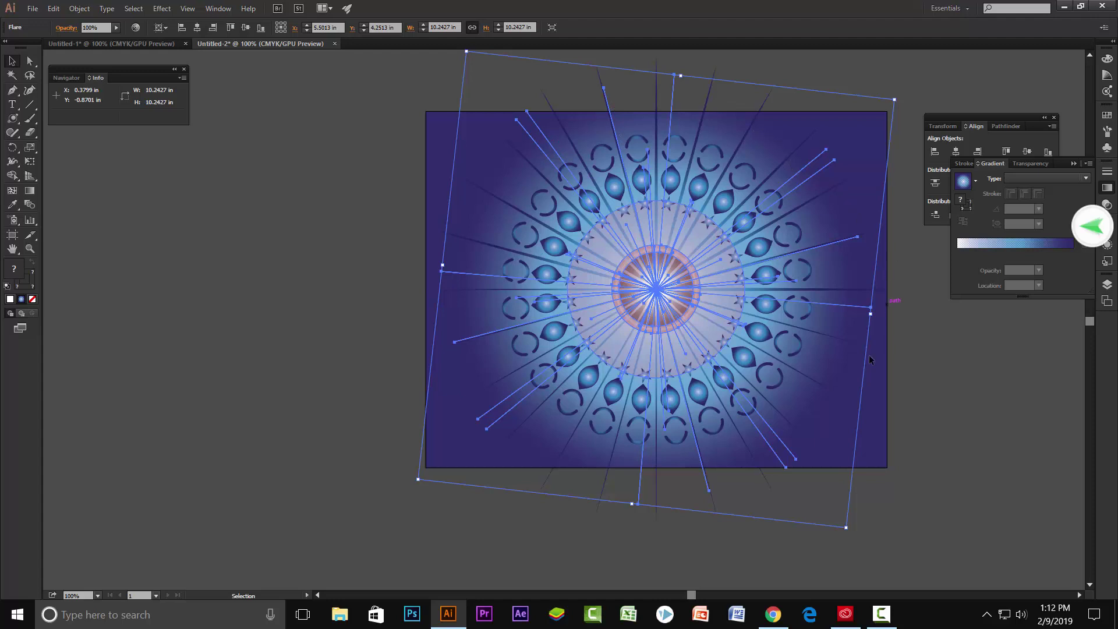
{"action": "left_click", "coordinate": [997, 428]}
{"action": "scroll", "coordinate": [658, 299], "scroll_direction": "up", "scroll_amount": 2}
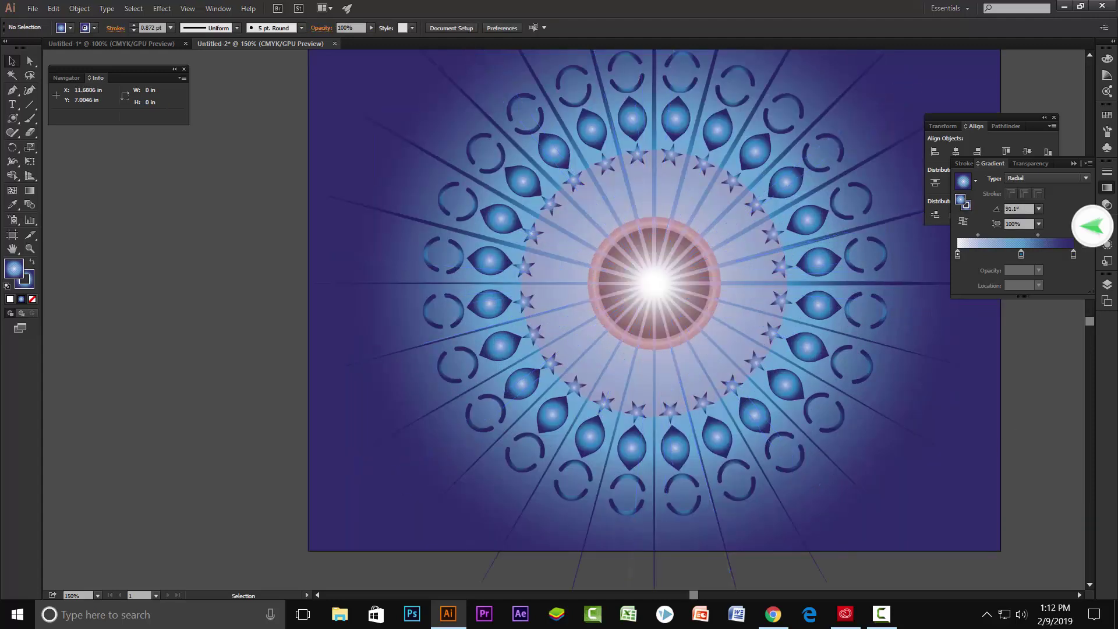
{"action": "left_click", "coordinate": [658, 299]}
{"action": "scroll", "coordinate": [658, 299], "scroll_direction": "up", "scroll_amount": 1}
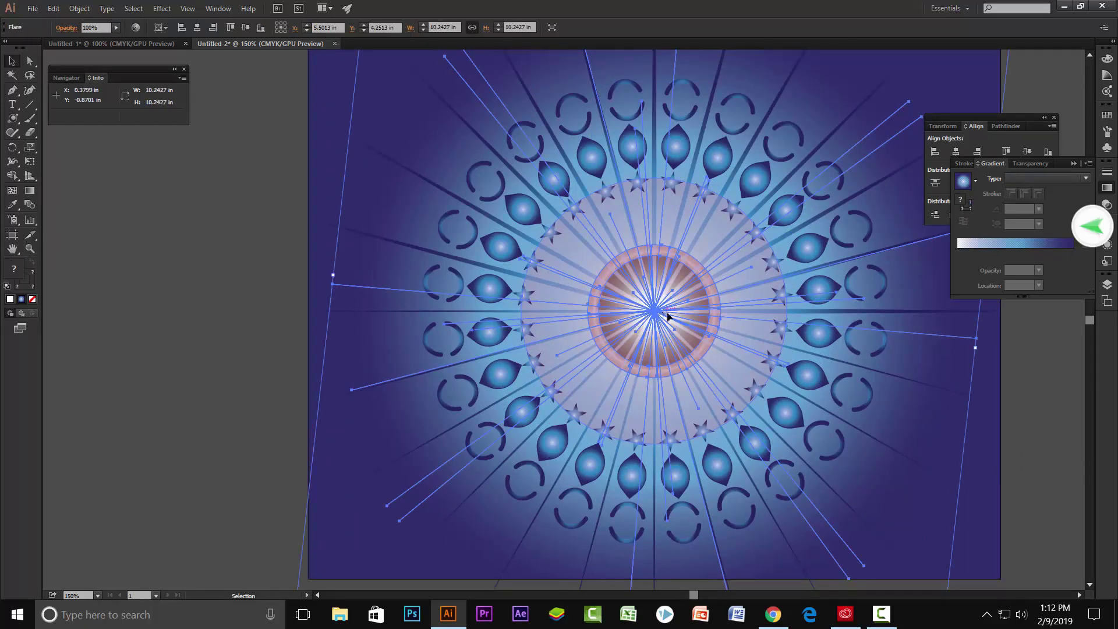
- Expand the lens flare into ordinary objects via Object > Expand
{"action": "left_click", "coordinate": [79, 8]}
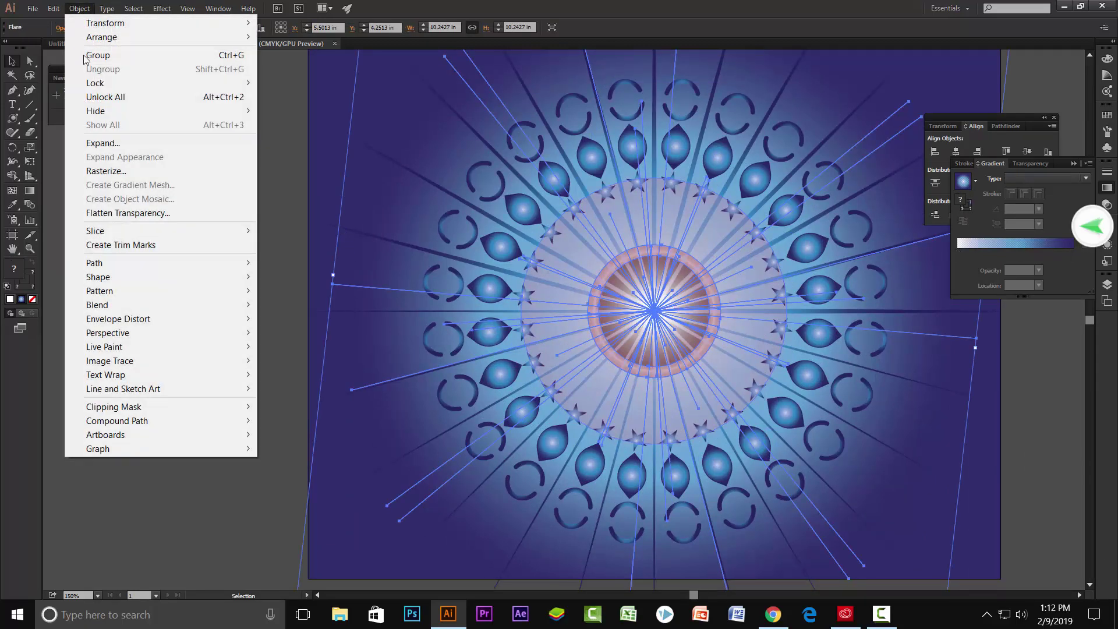
{"action": "left_click", "coordinate": [130, 143]}
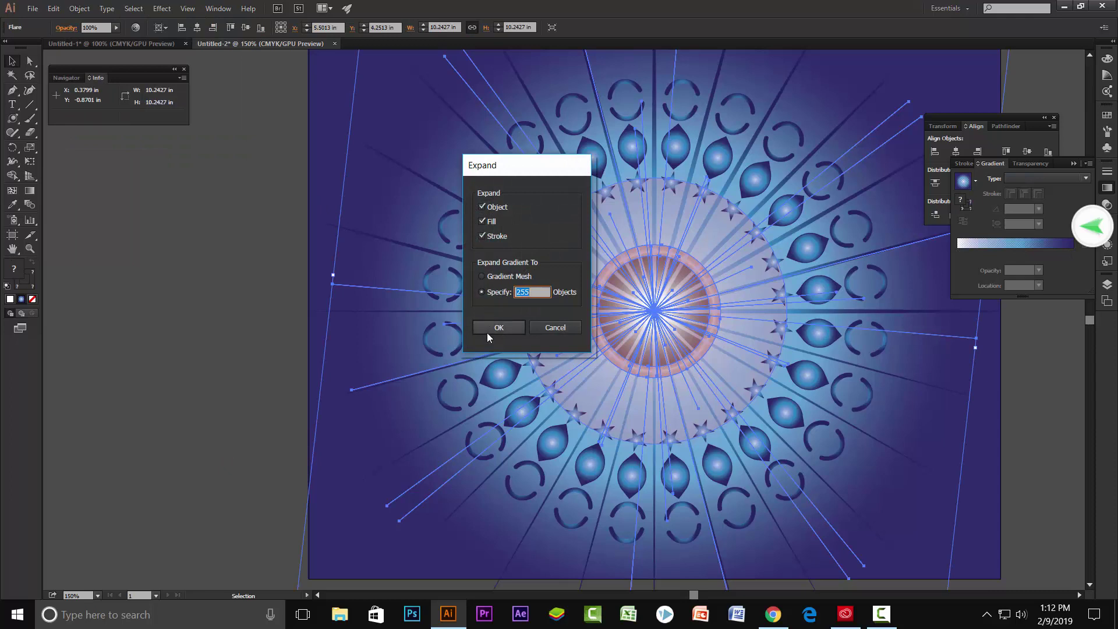
{"action": "left_click", "coordinate": [488, 332]}
- Ungroup the expanded flare pieces and delete its pale circular halo
{"action": "right_click", "coordinate": [687, 285]}
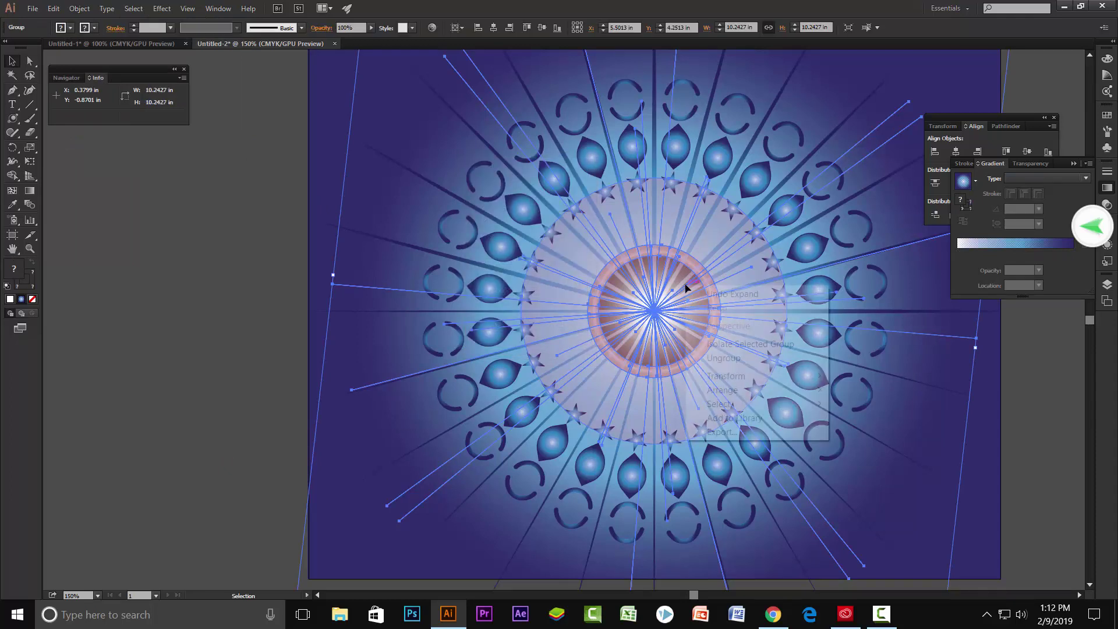
{"action": "left_click", "coordinate": [940, 405]}
{"action": "left_click", "coordinate": [1054, 416]}
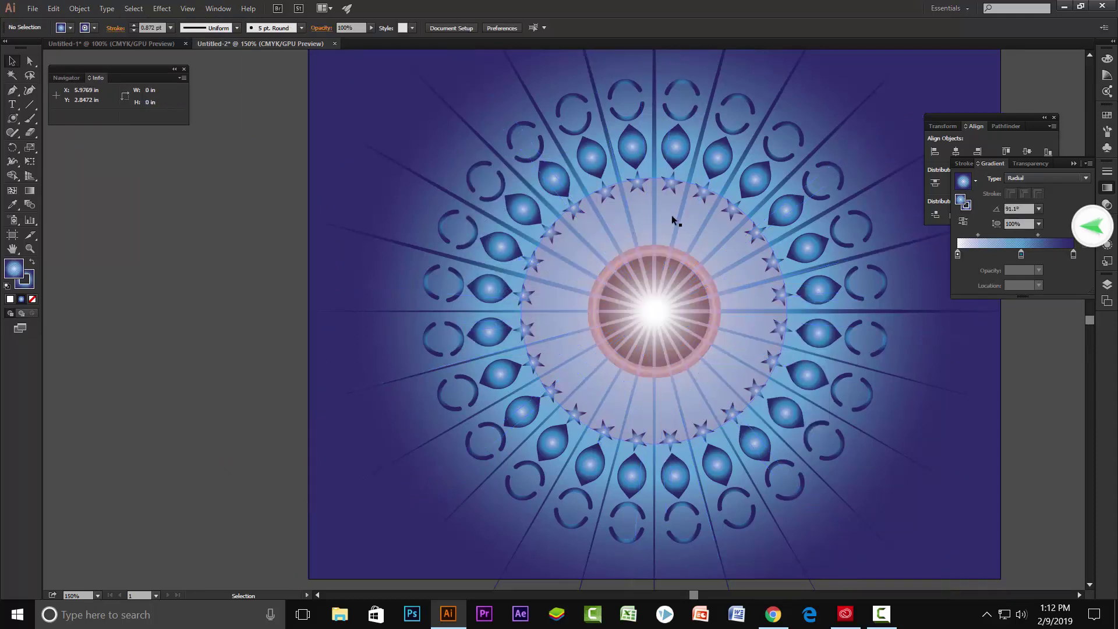
{"action": "left_click", "coordinate": [635, 199]}
{"action": "key", "text": "Delete"}
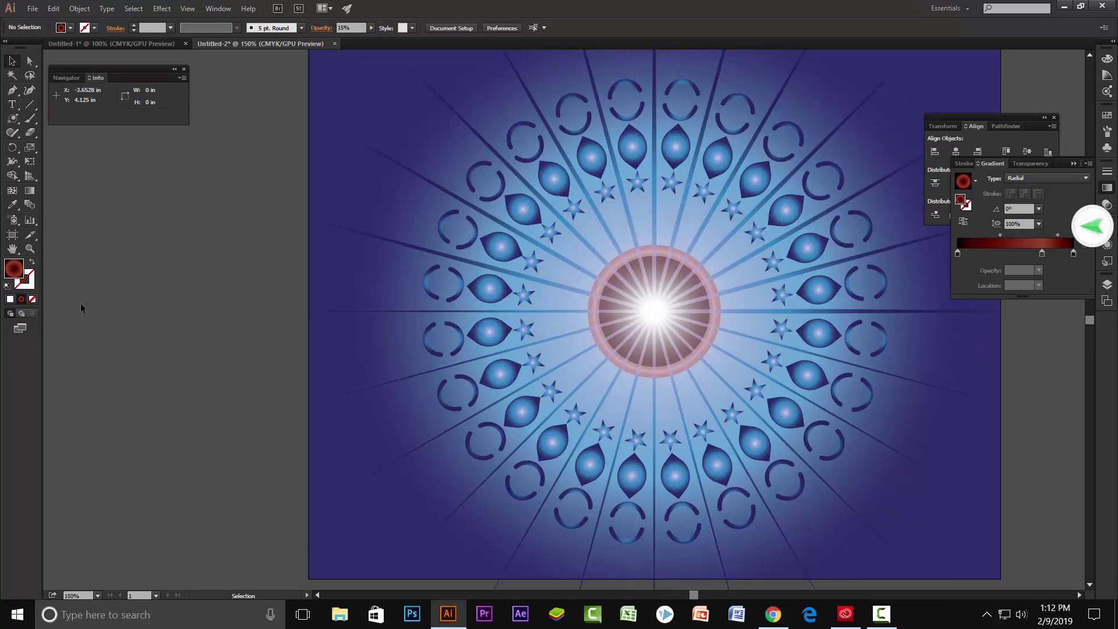
{"action": "scroll", "coordinate": [568, 326], "scroll_direction": "down", "scroll_amount": 2}
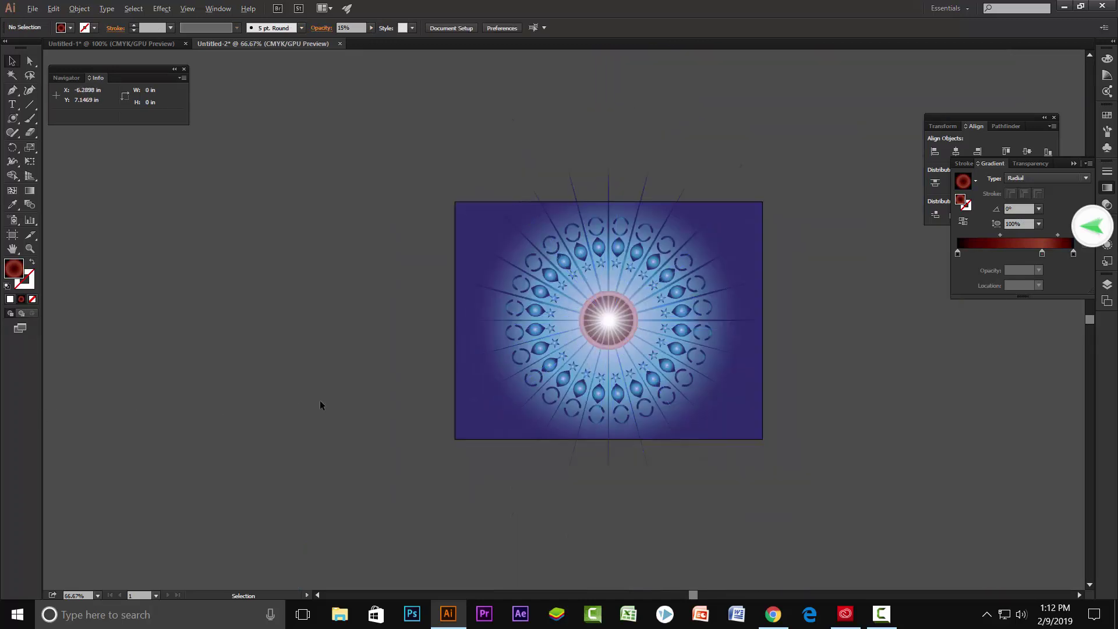
{"action": "scroll", "coordinate": [442, 389], "scroll_direction": "up", "scroll_amount": 1}
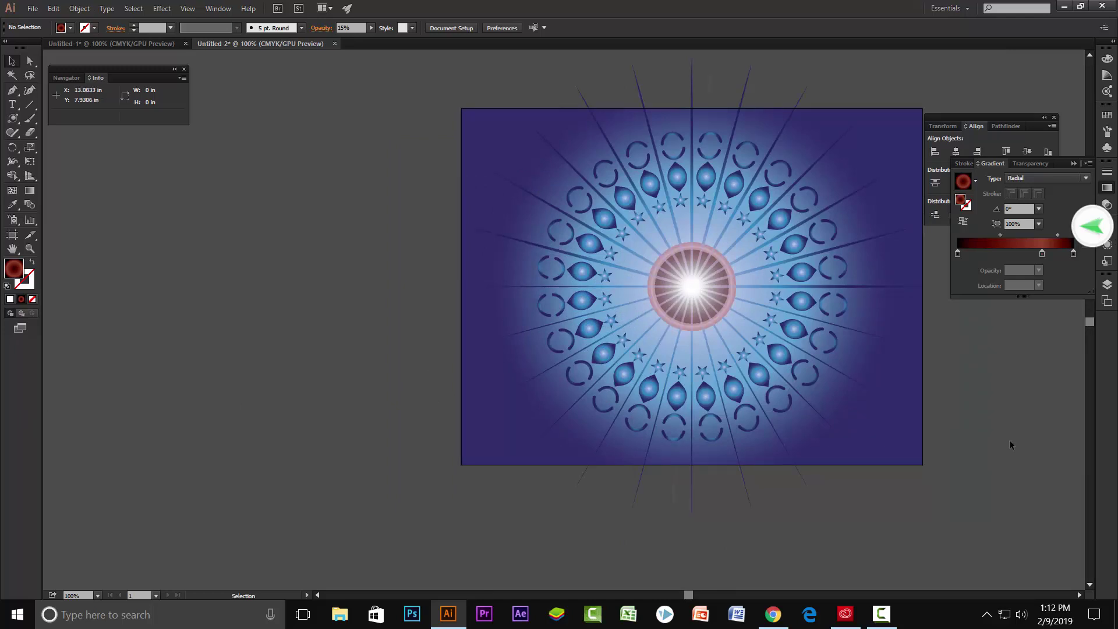
{"action": "scroll", "coordinate": [924, 312], "scroll_direction": "up", "scroll_amount": 2}
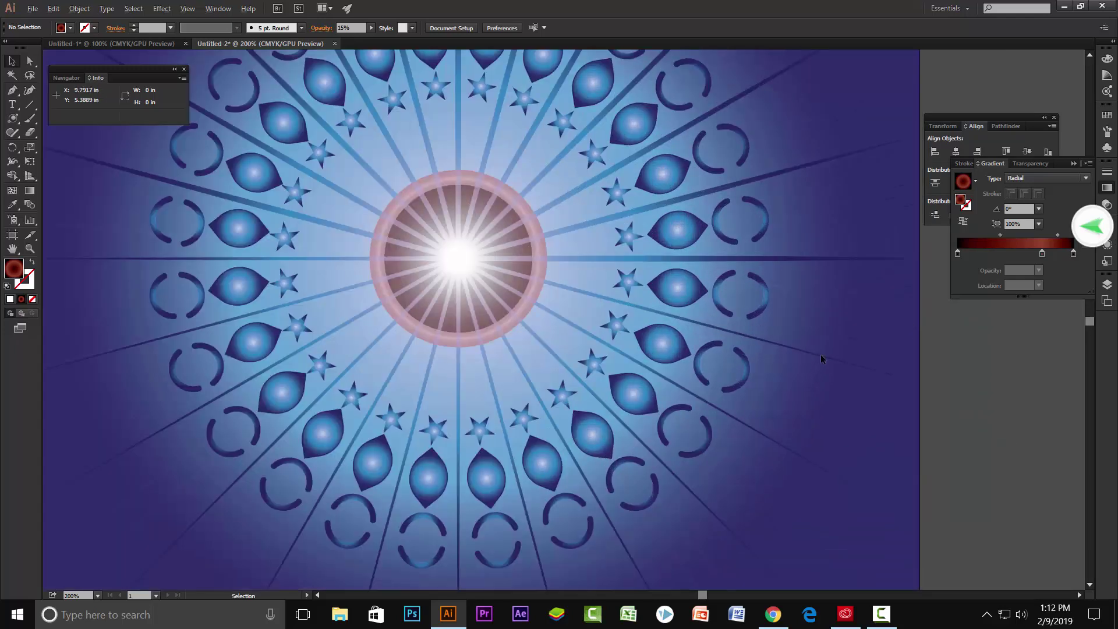
{"action": "scroll", "coordinate": [820, 354], "scroll_direction": "down", "scroll_amount": 2}
{"action": "scroll", "coordinate": [621, 310], "scroll_direction": "up", "scroll_amount": 1}
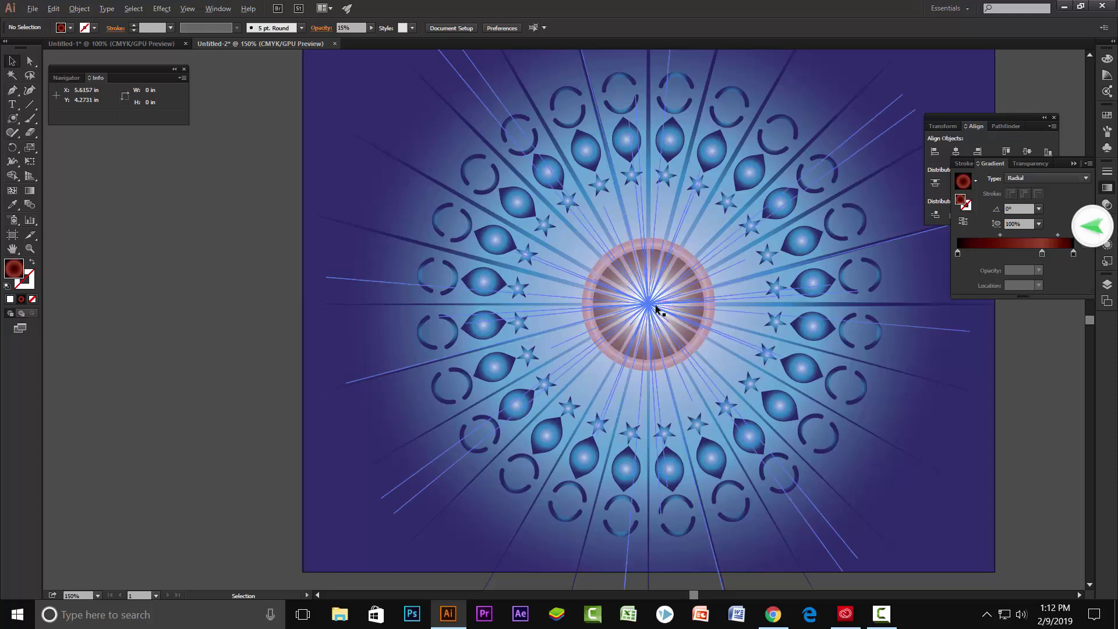
{"action": "key", "text": "ctrl+minus"}
{"action": "scroll", "coordinate": [737, 327], "scroll_direction": "up", "scroll_amount": 1}
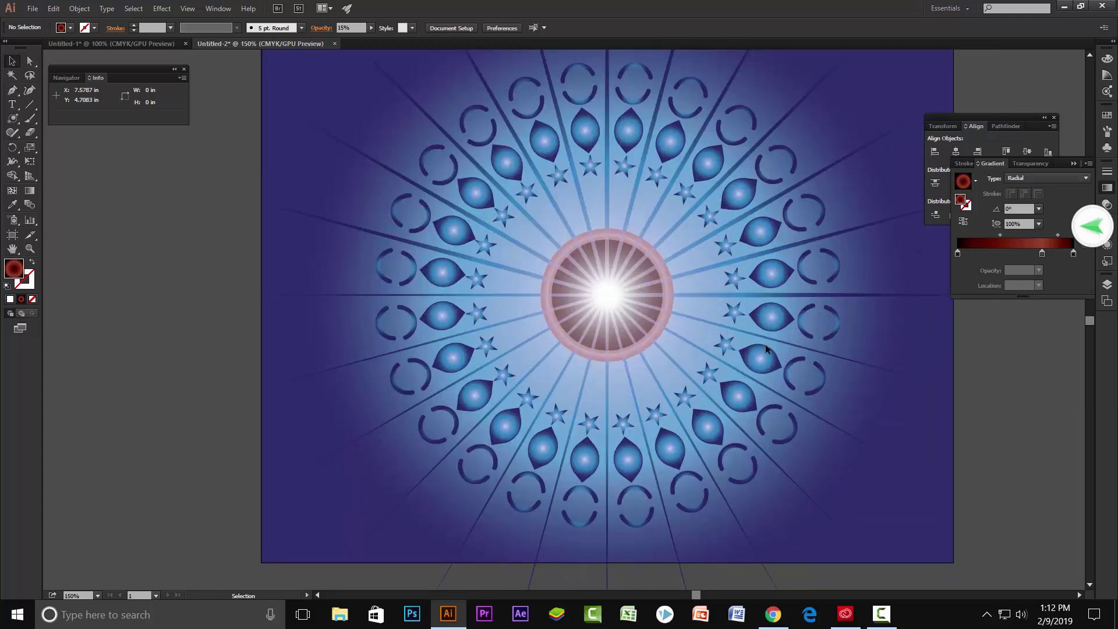
{"action": "scroll", "coordinate": [816, 373], "scroll_direction": "up", "scroll_amount": 1}
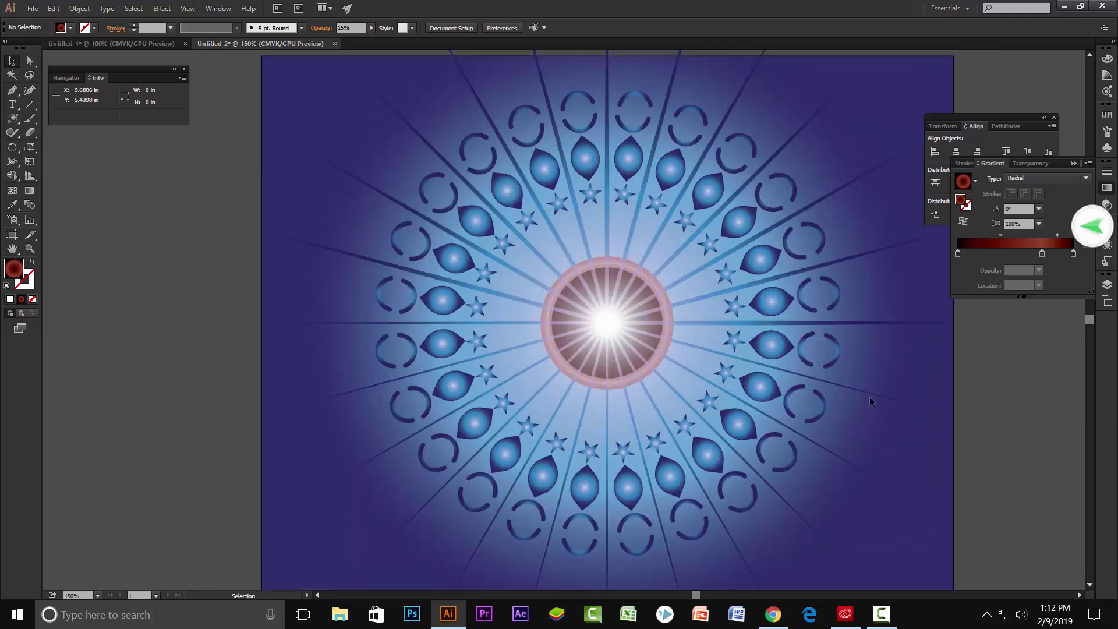